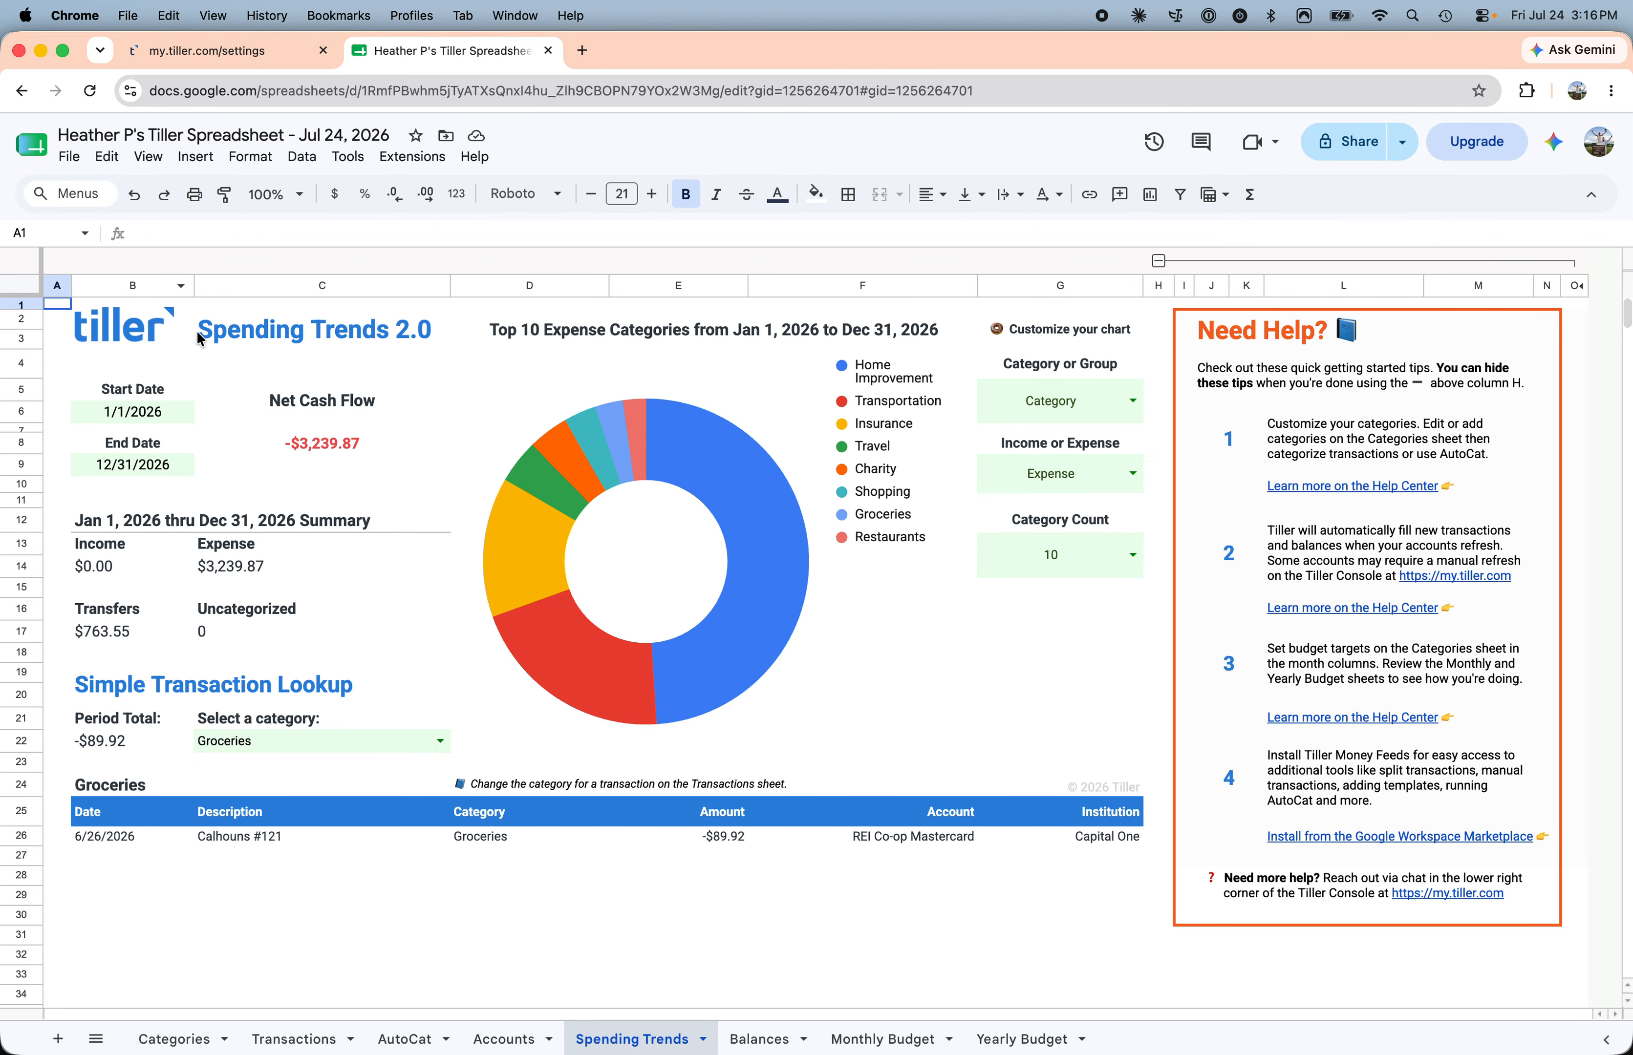
Step: Review the date range on the Spending Trends sheet and the Category column on the Transactions sheet
click(129, 412)
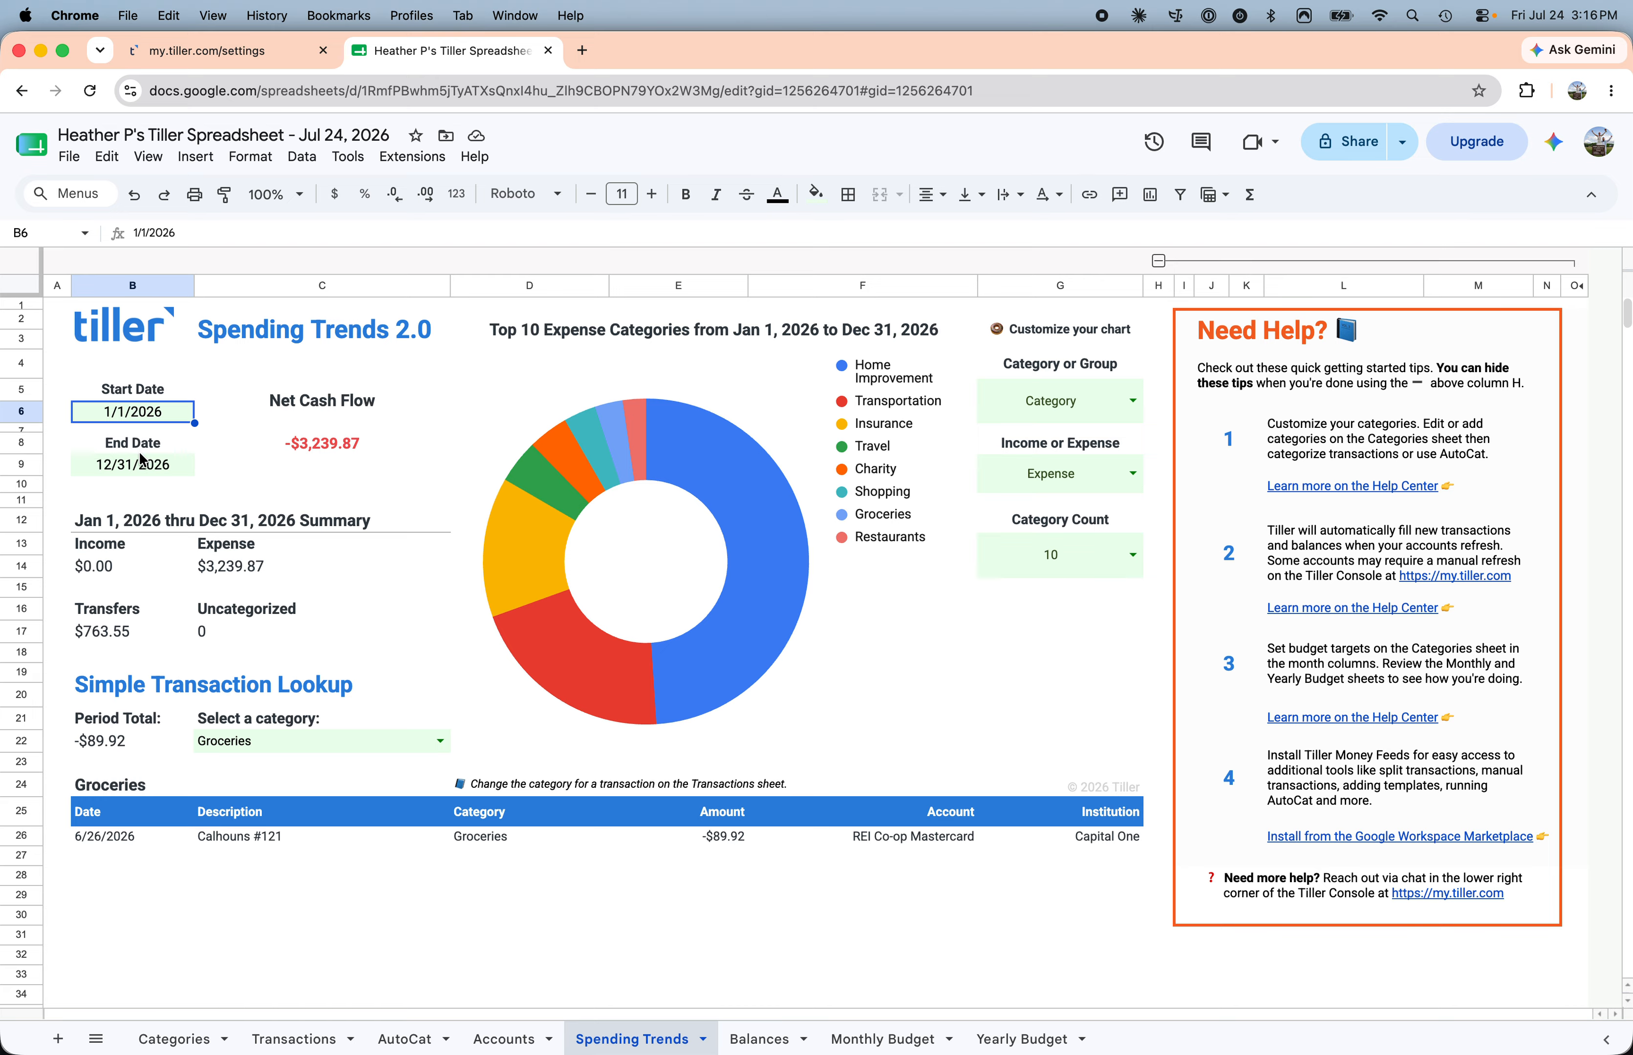
click(141, 463)
click(318, 1039)
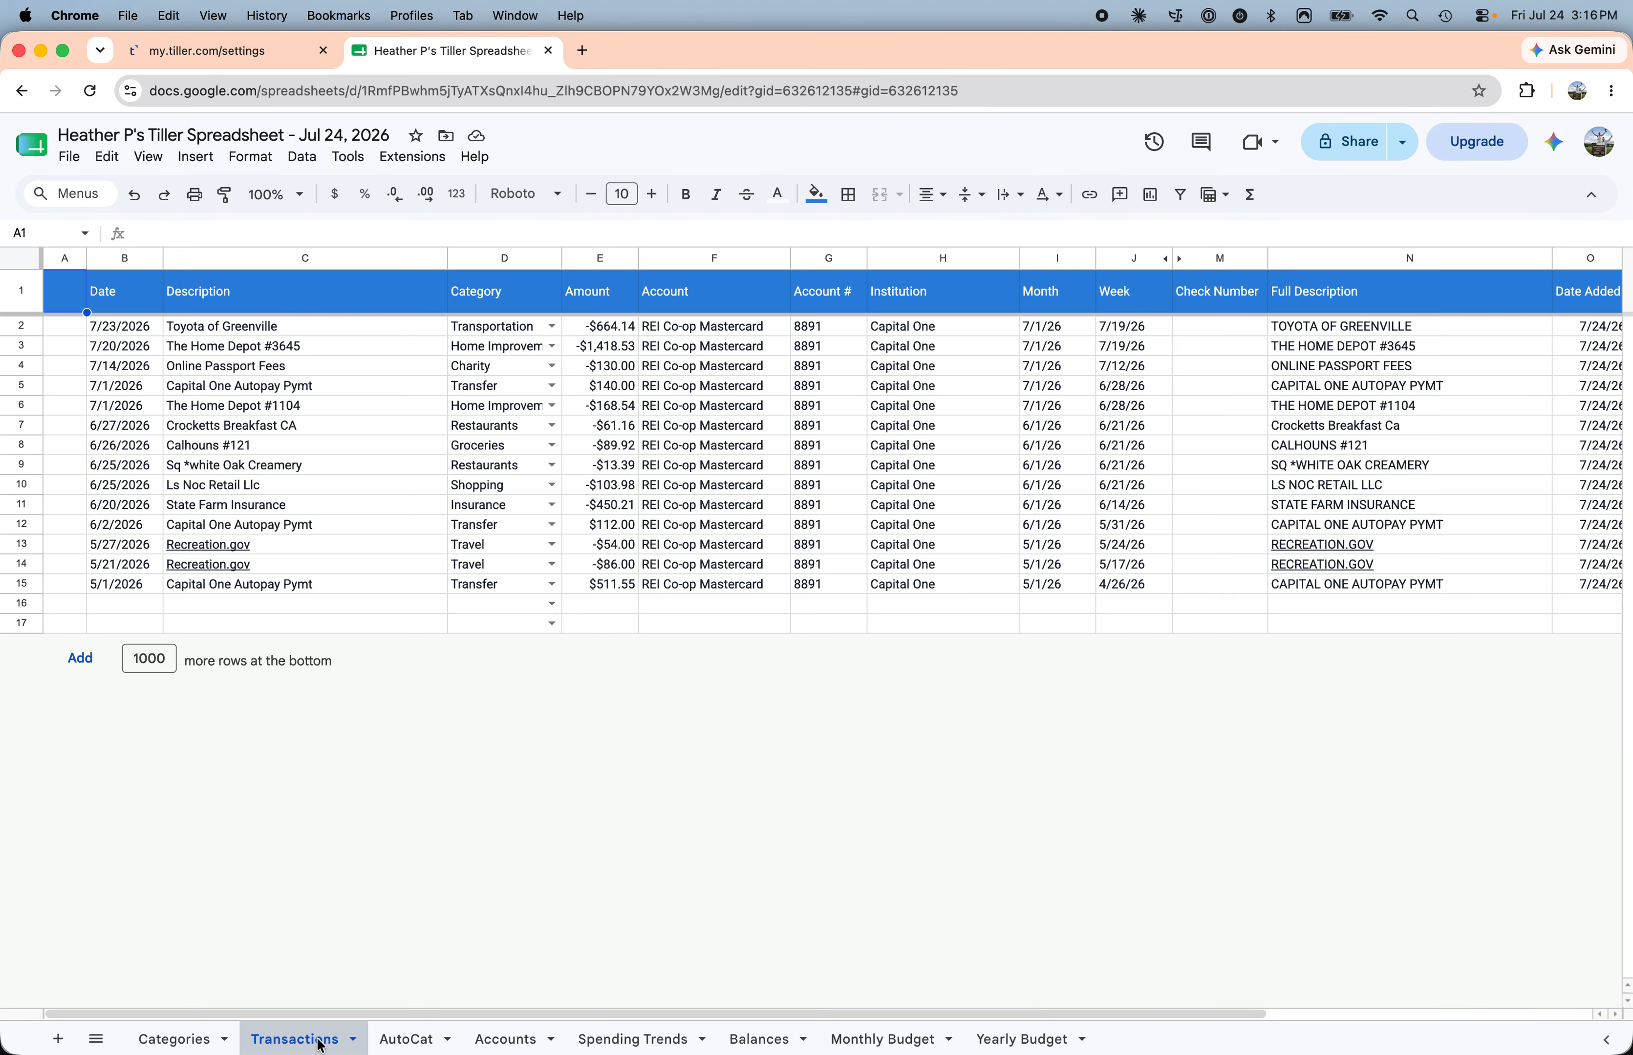
drag(496, 328, 497, 654)
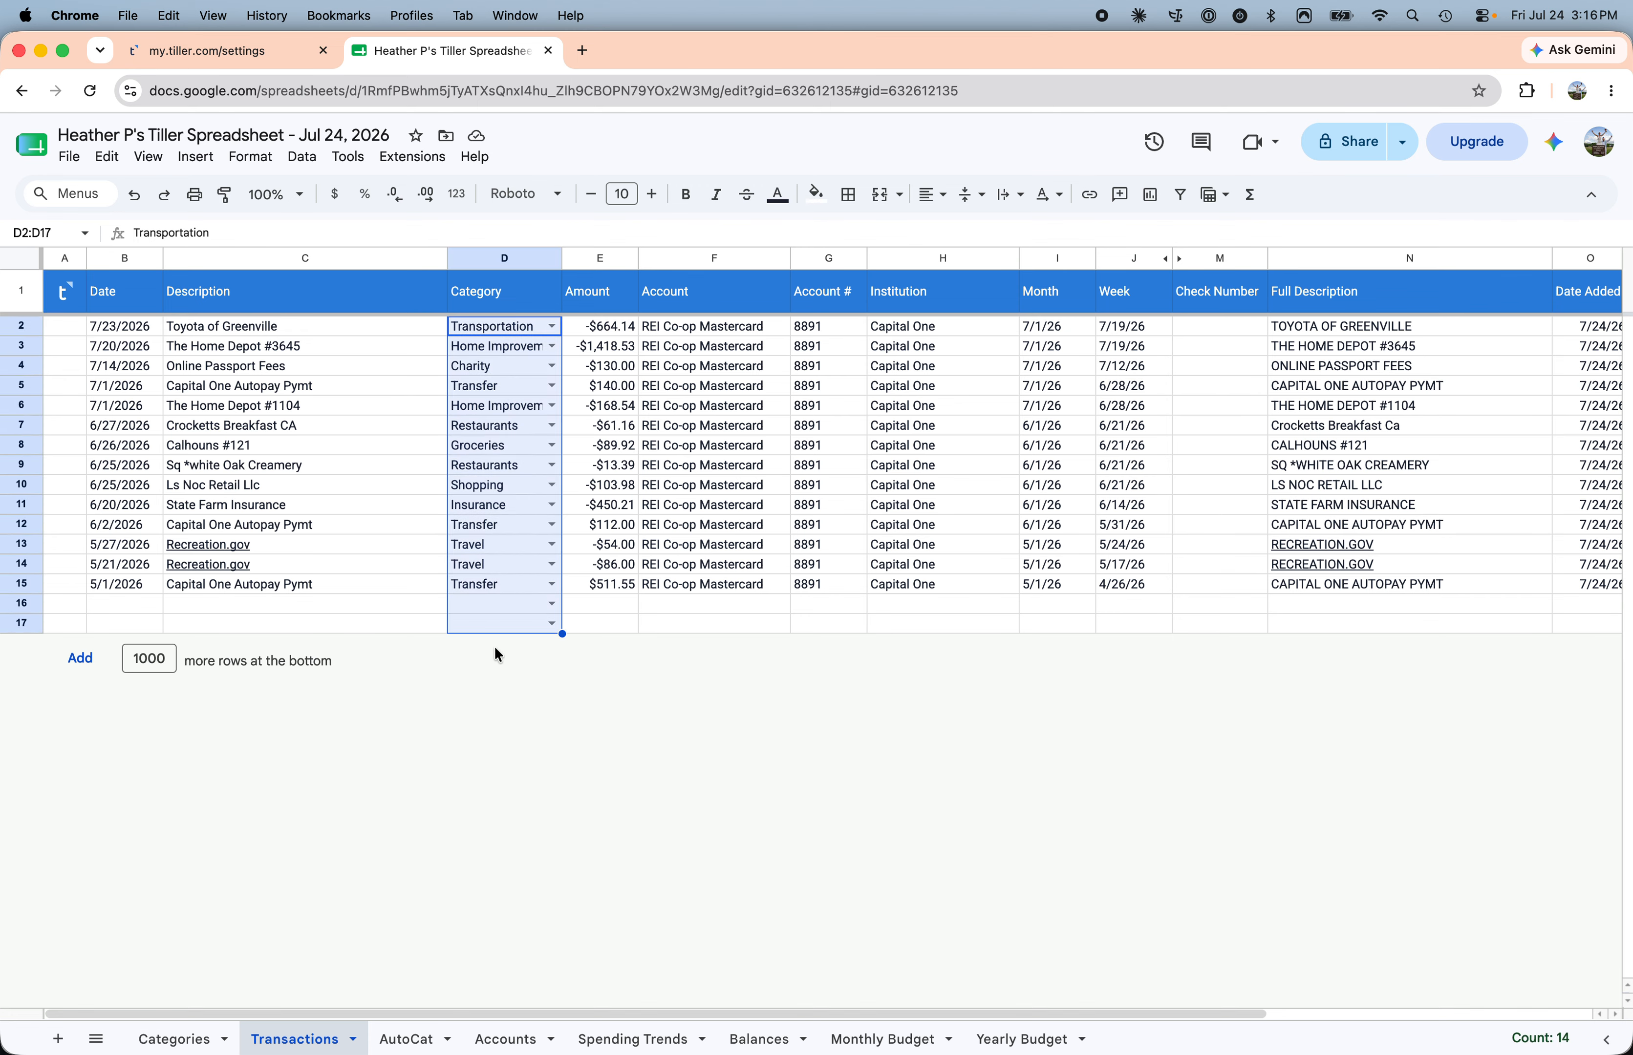
click(316, 605)
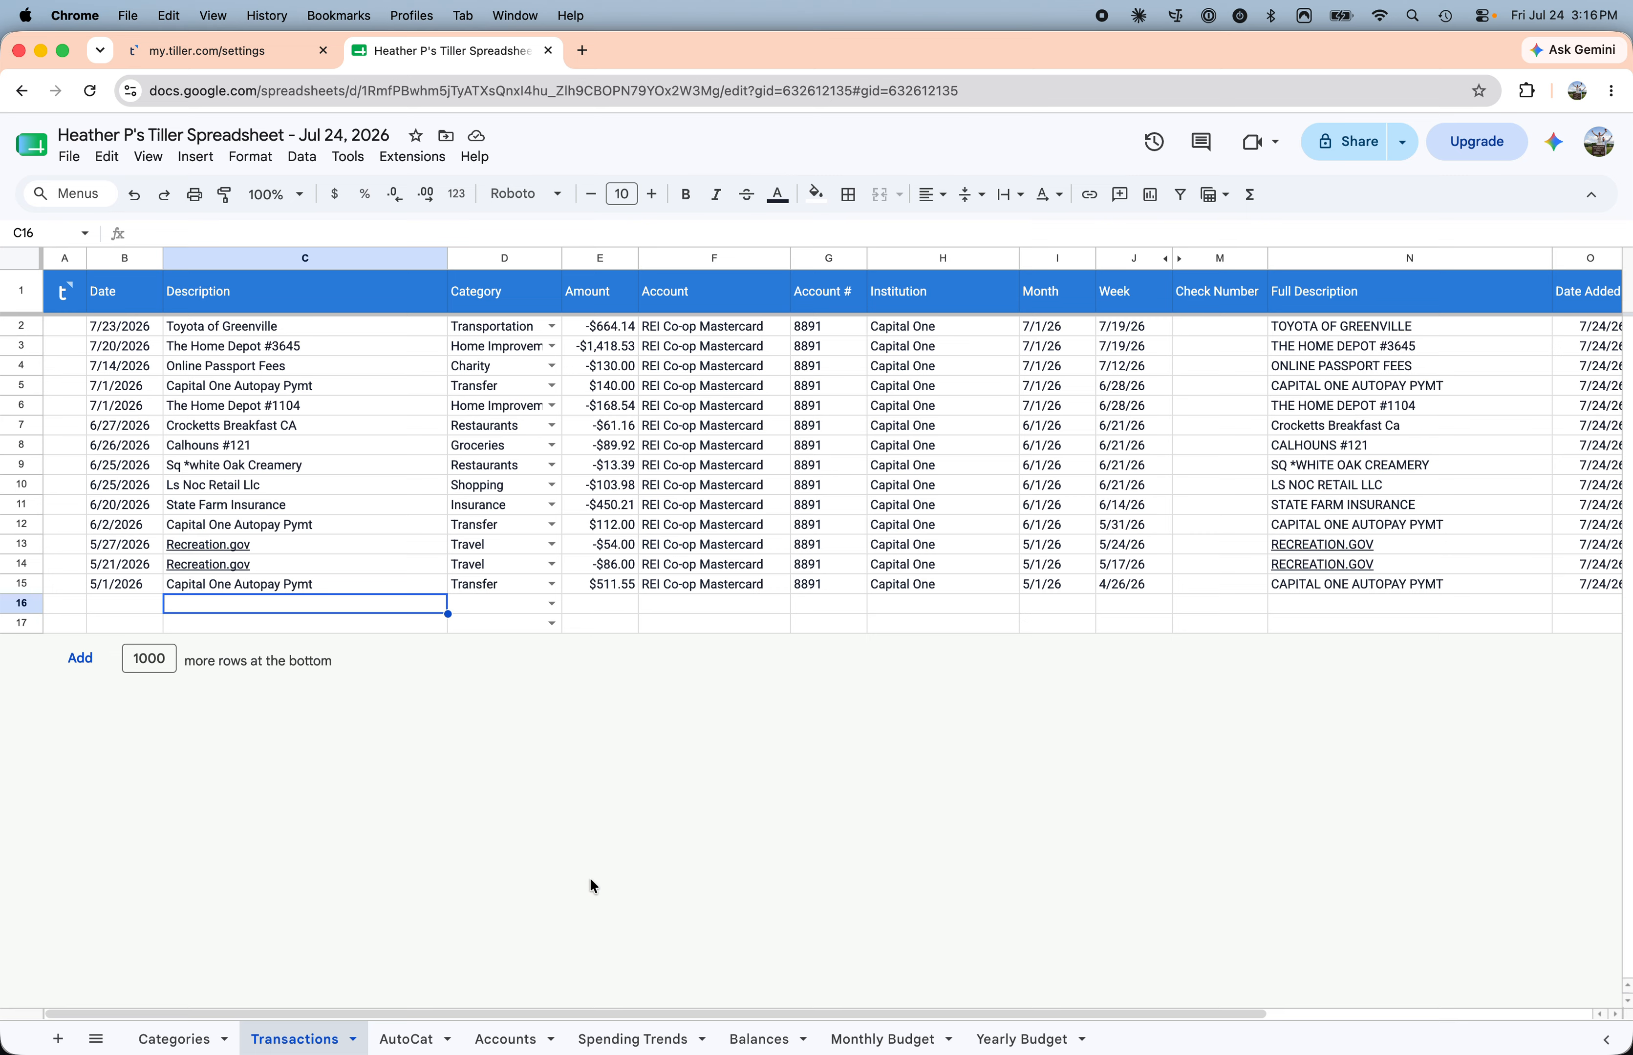
Step: Delete the Kids category row from the Categories sheet
click(160, 1040)
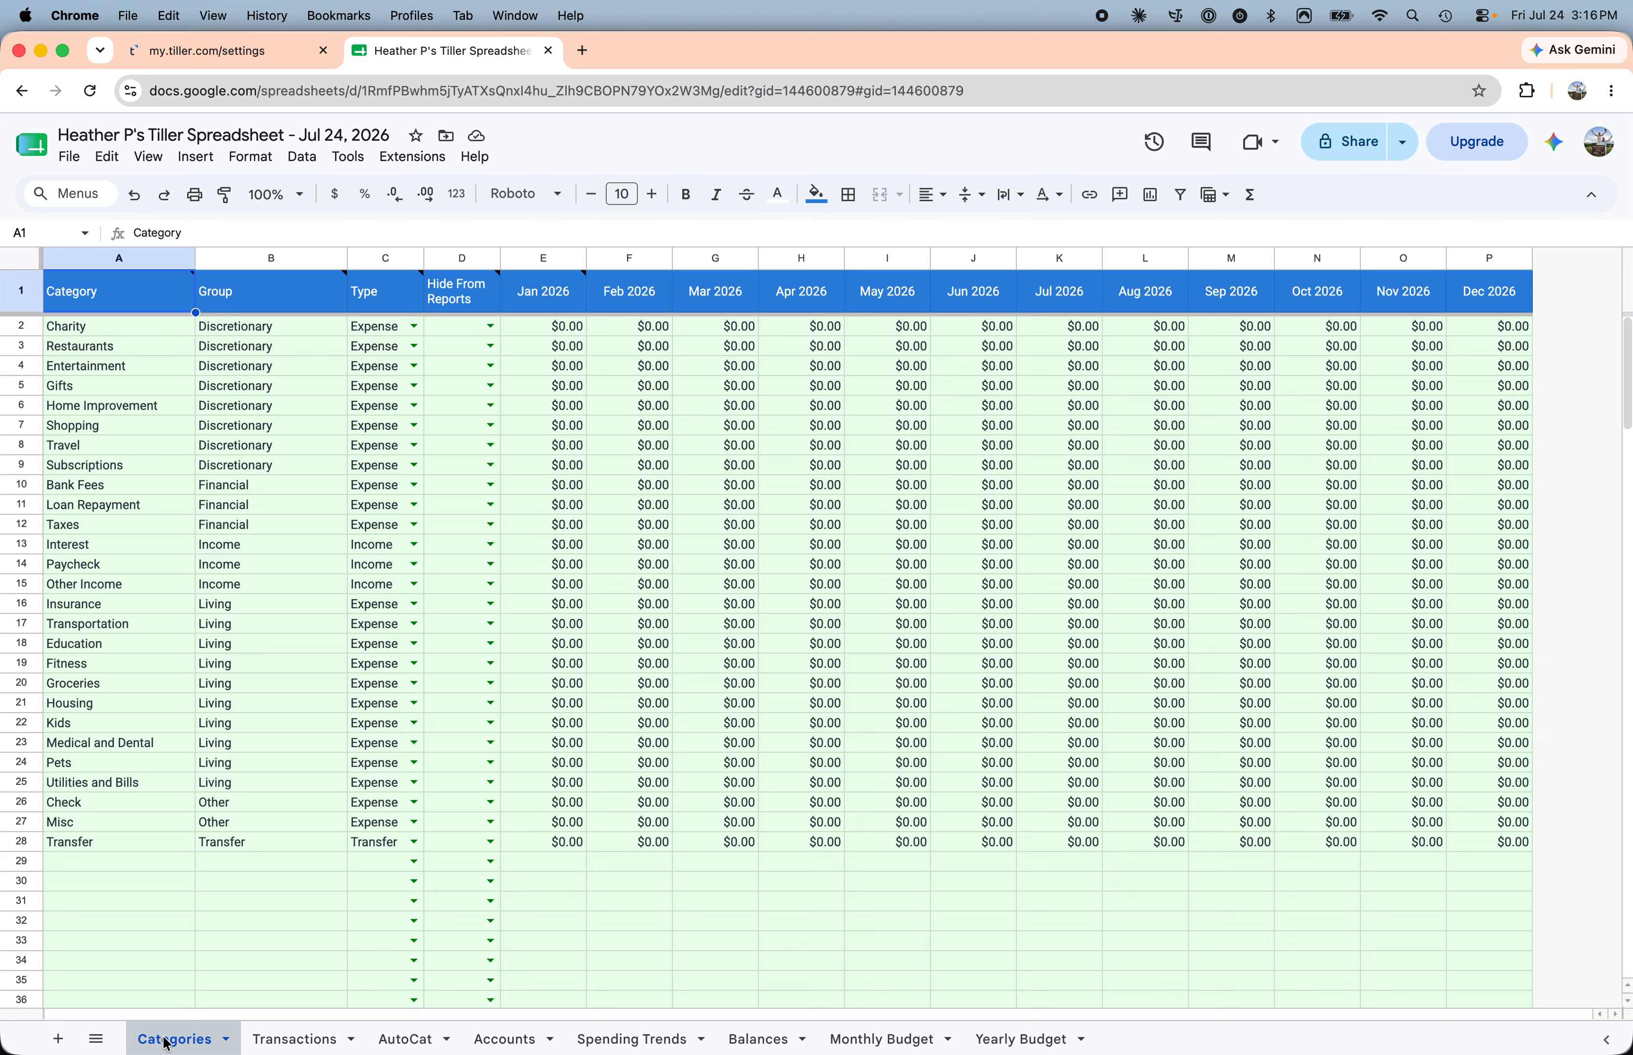
click(93, 329)
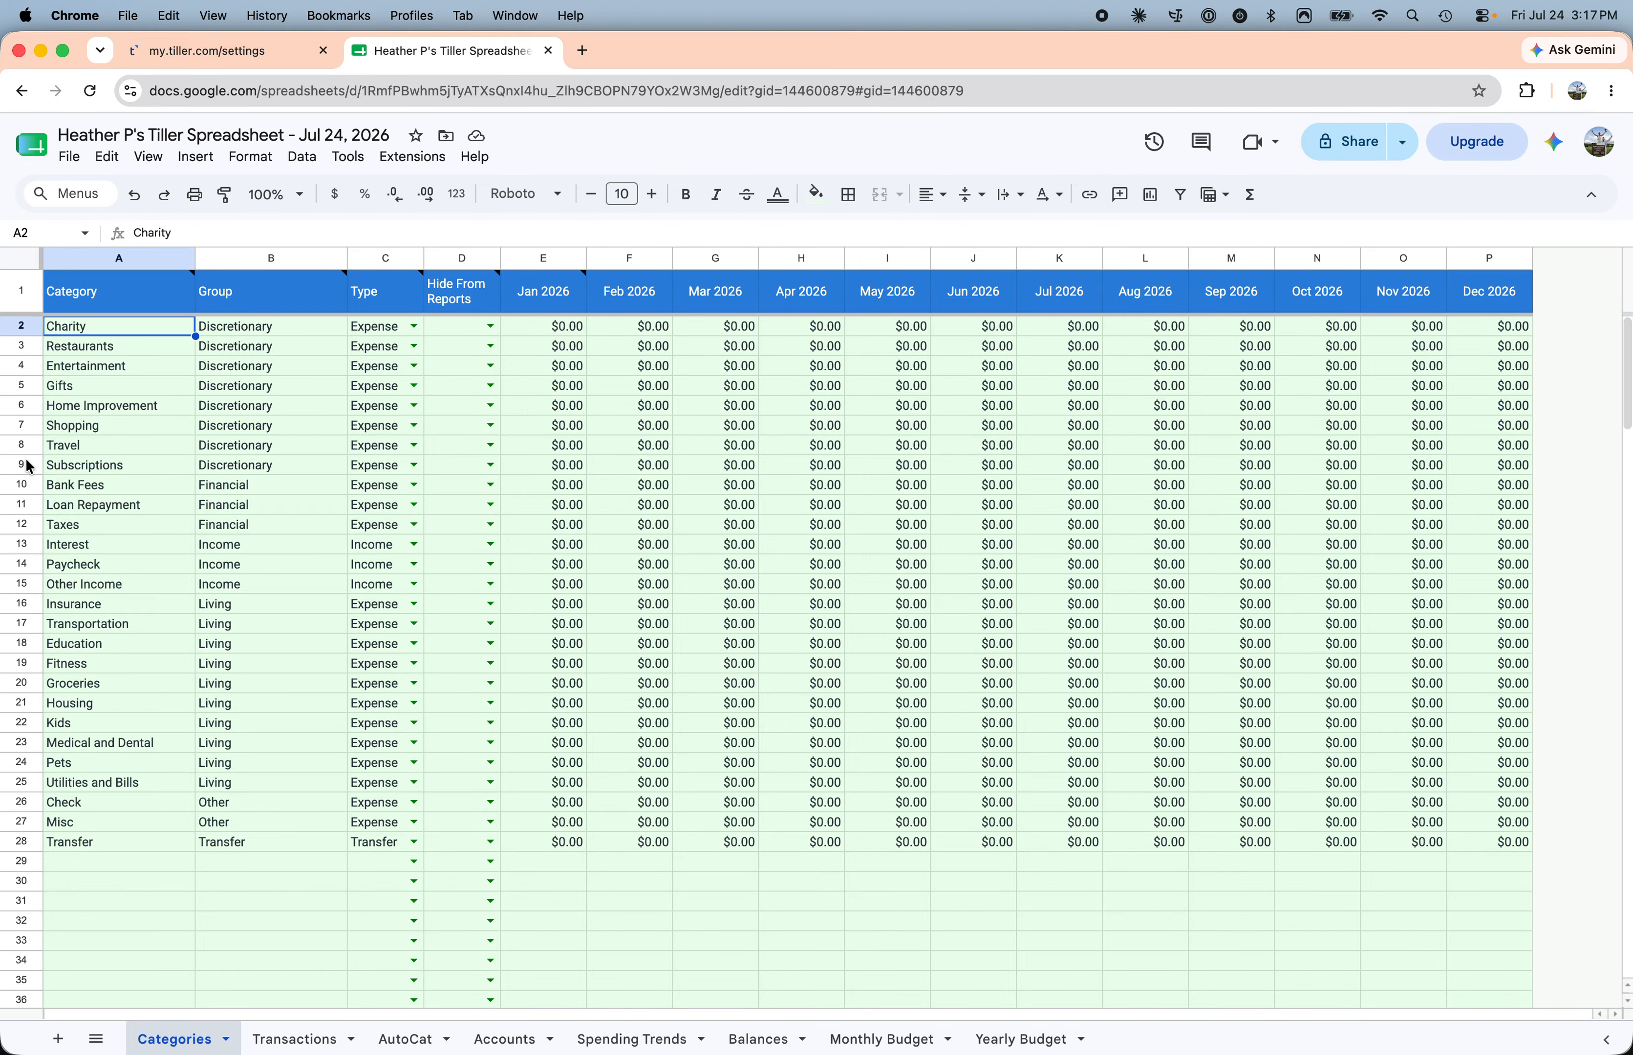
click(29, 721)
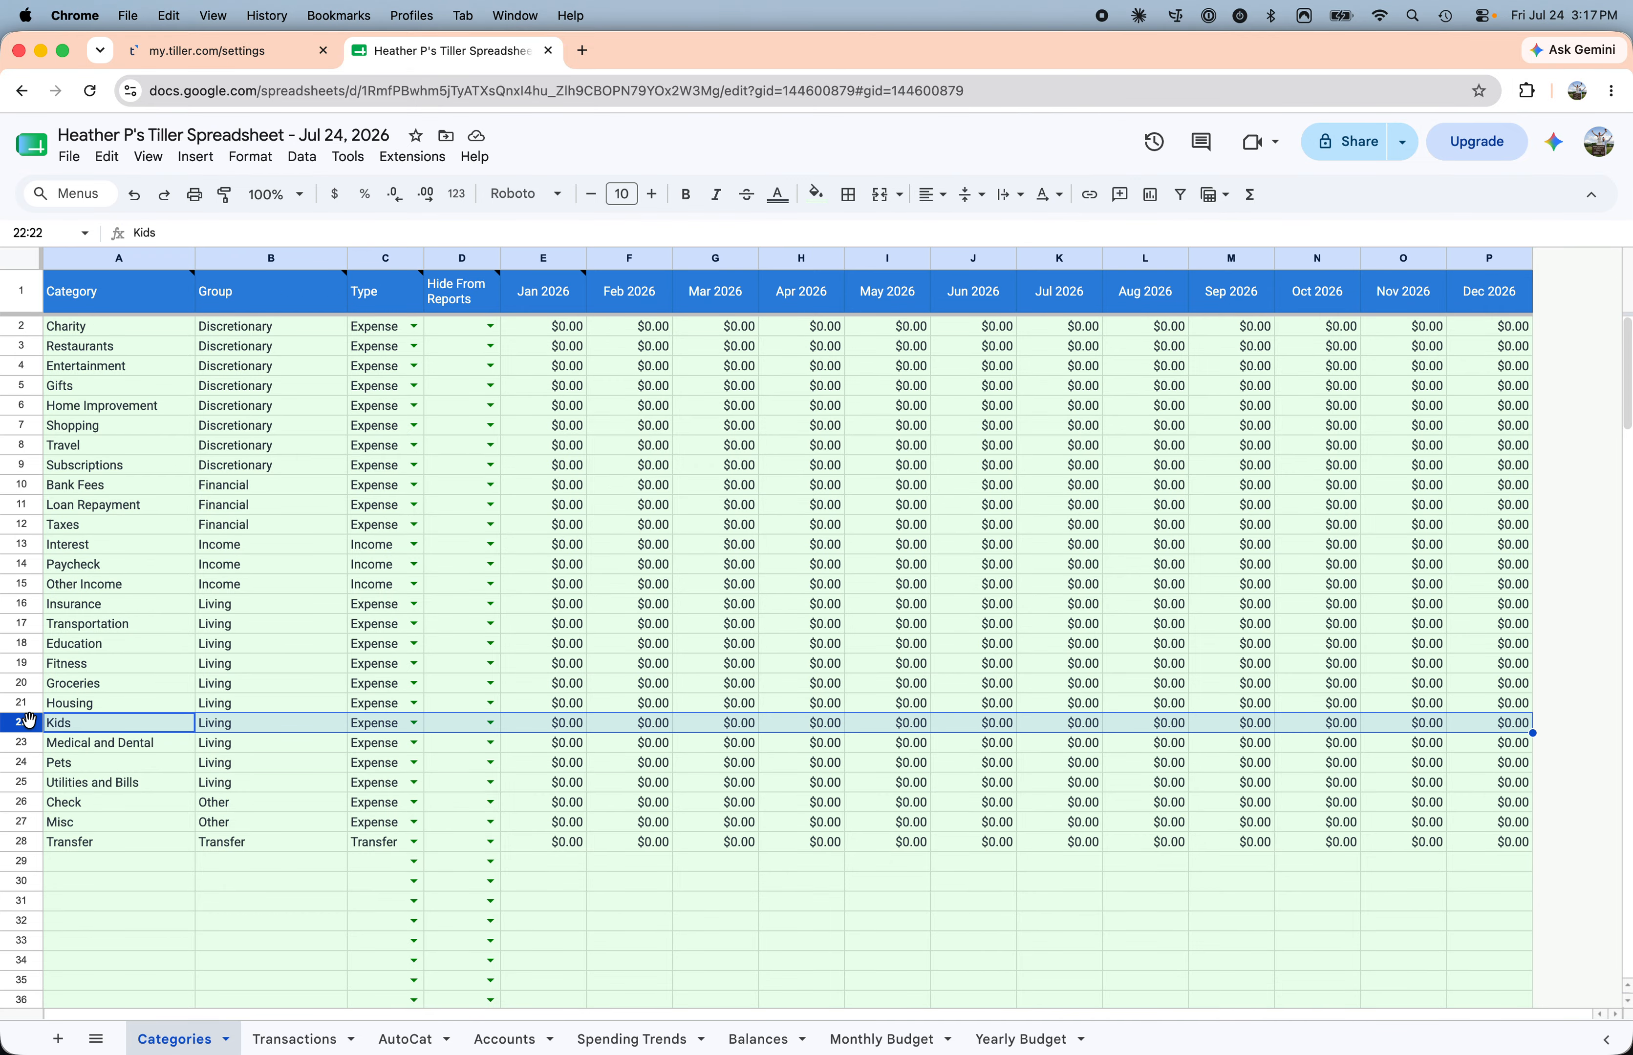
right_click(29, 722)
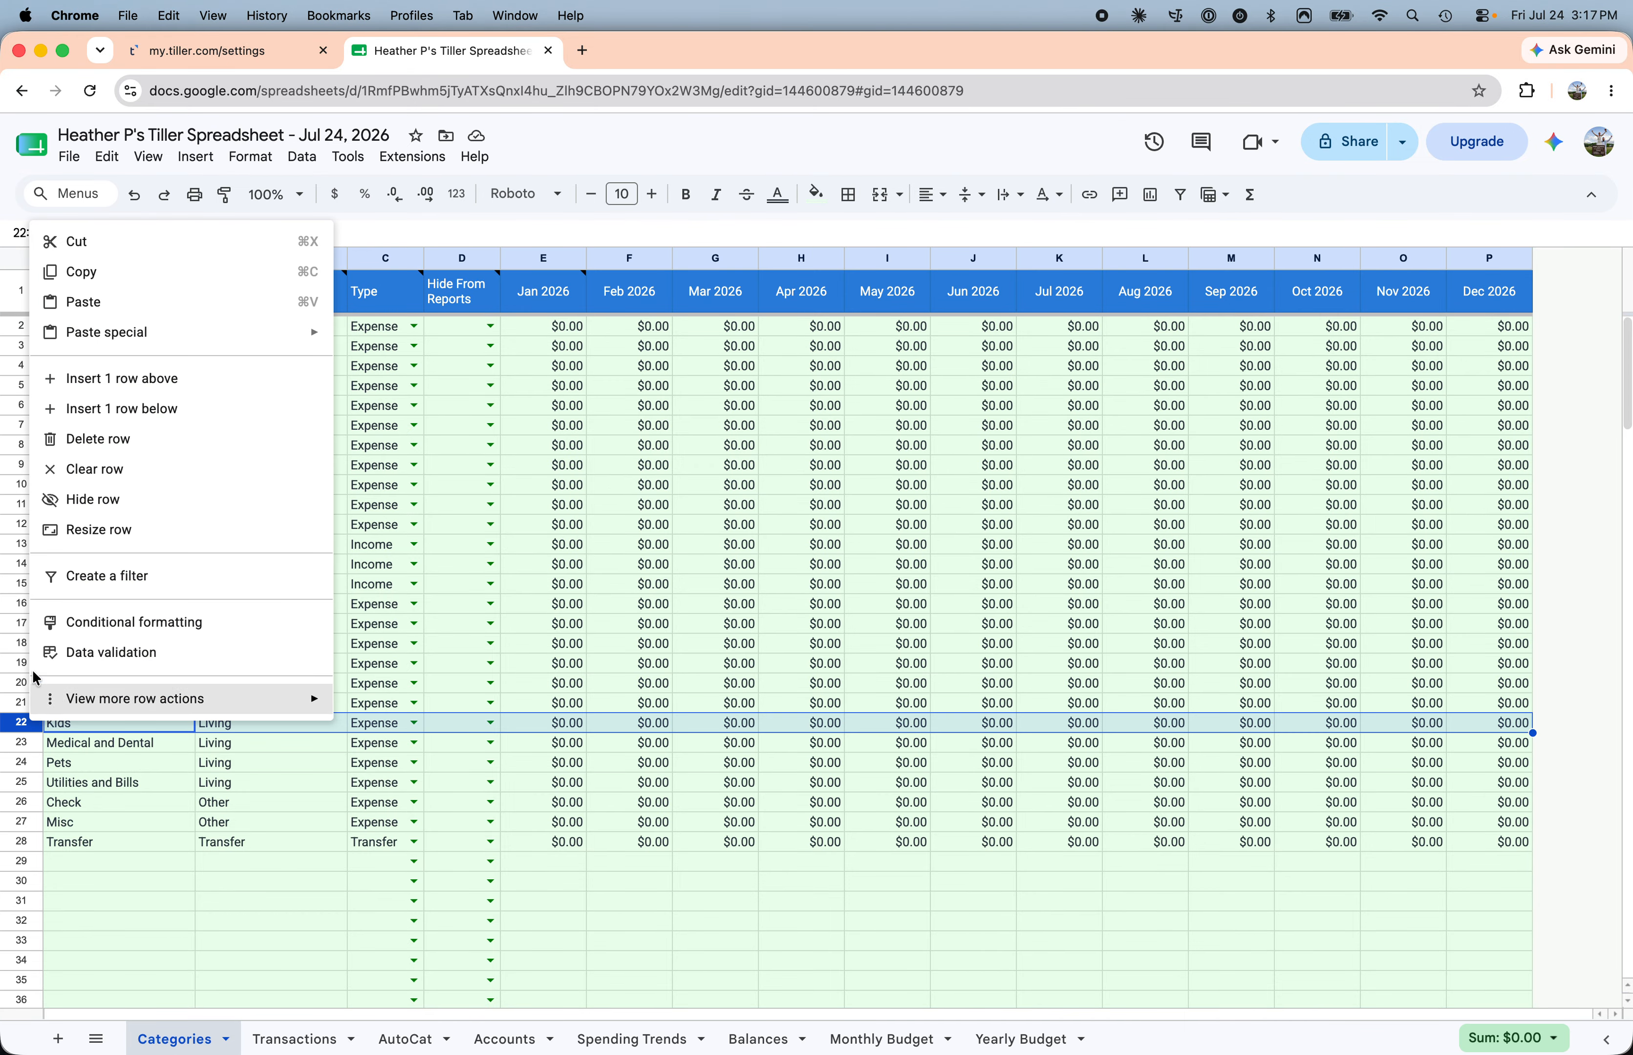
click(87, 439)
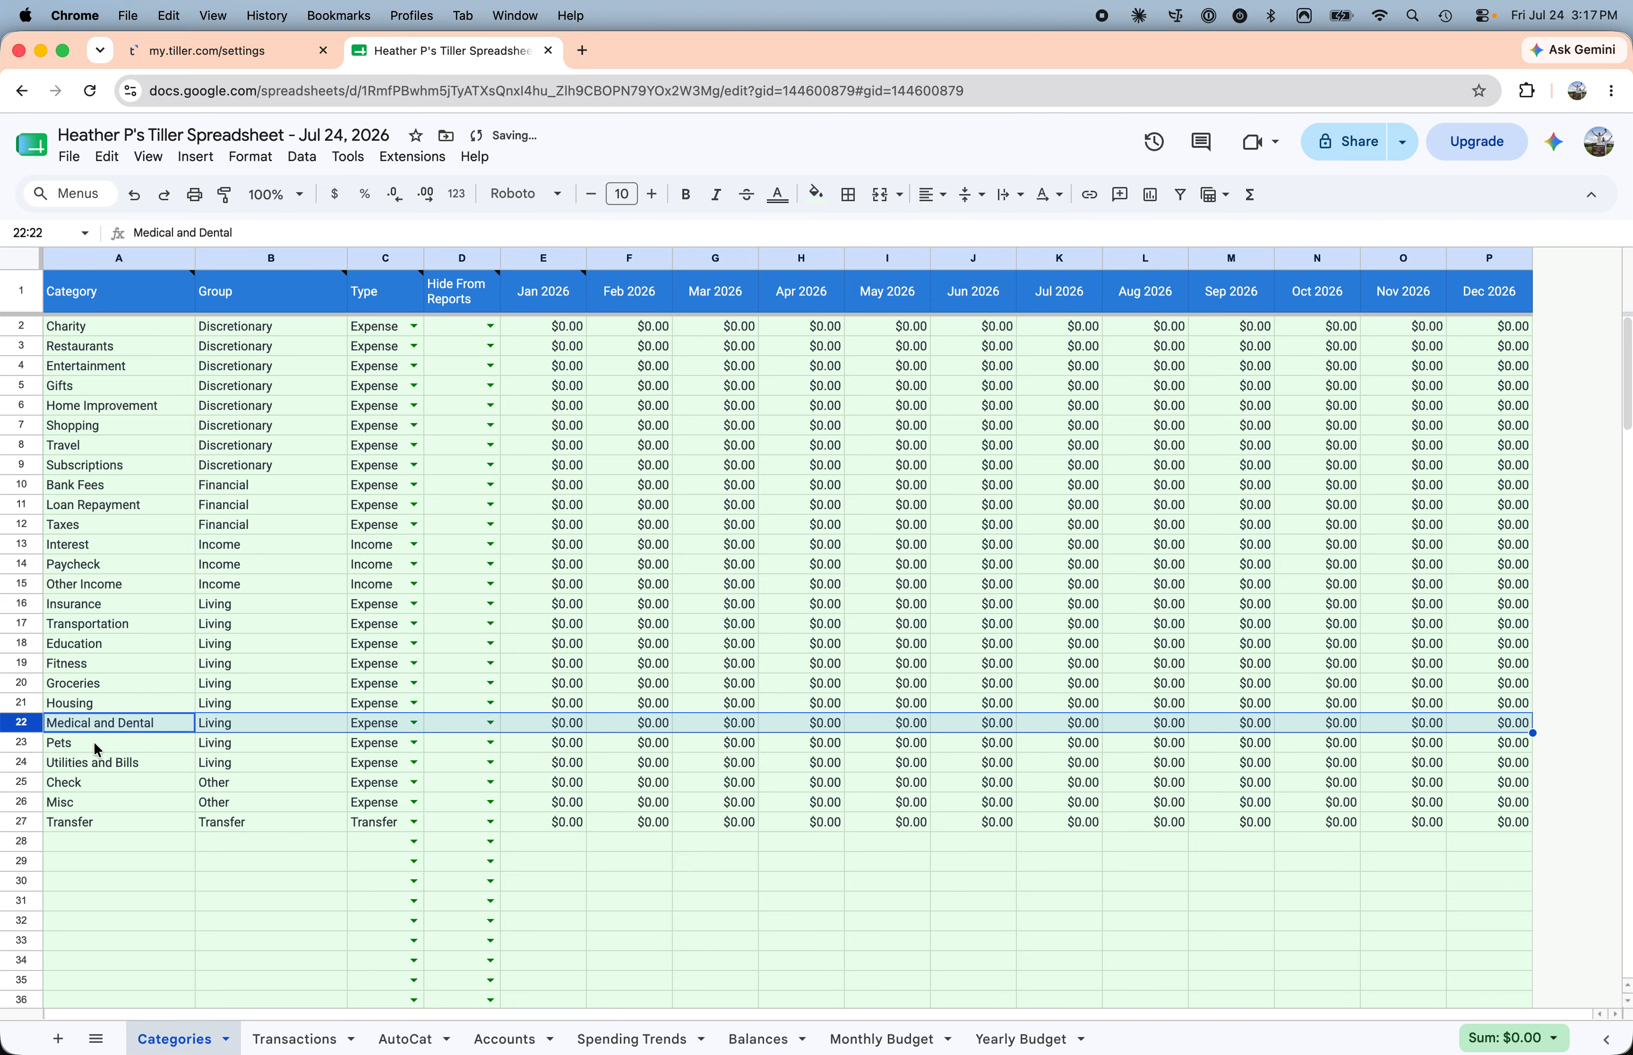
Step: Rename the Medical and Dental category to Wellness
click(75, 721)
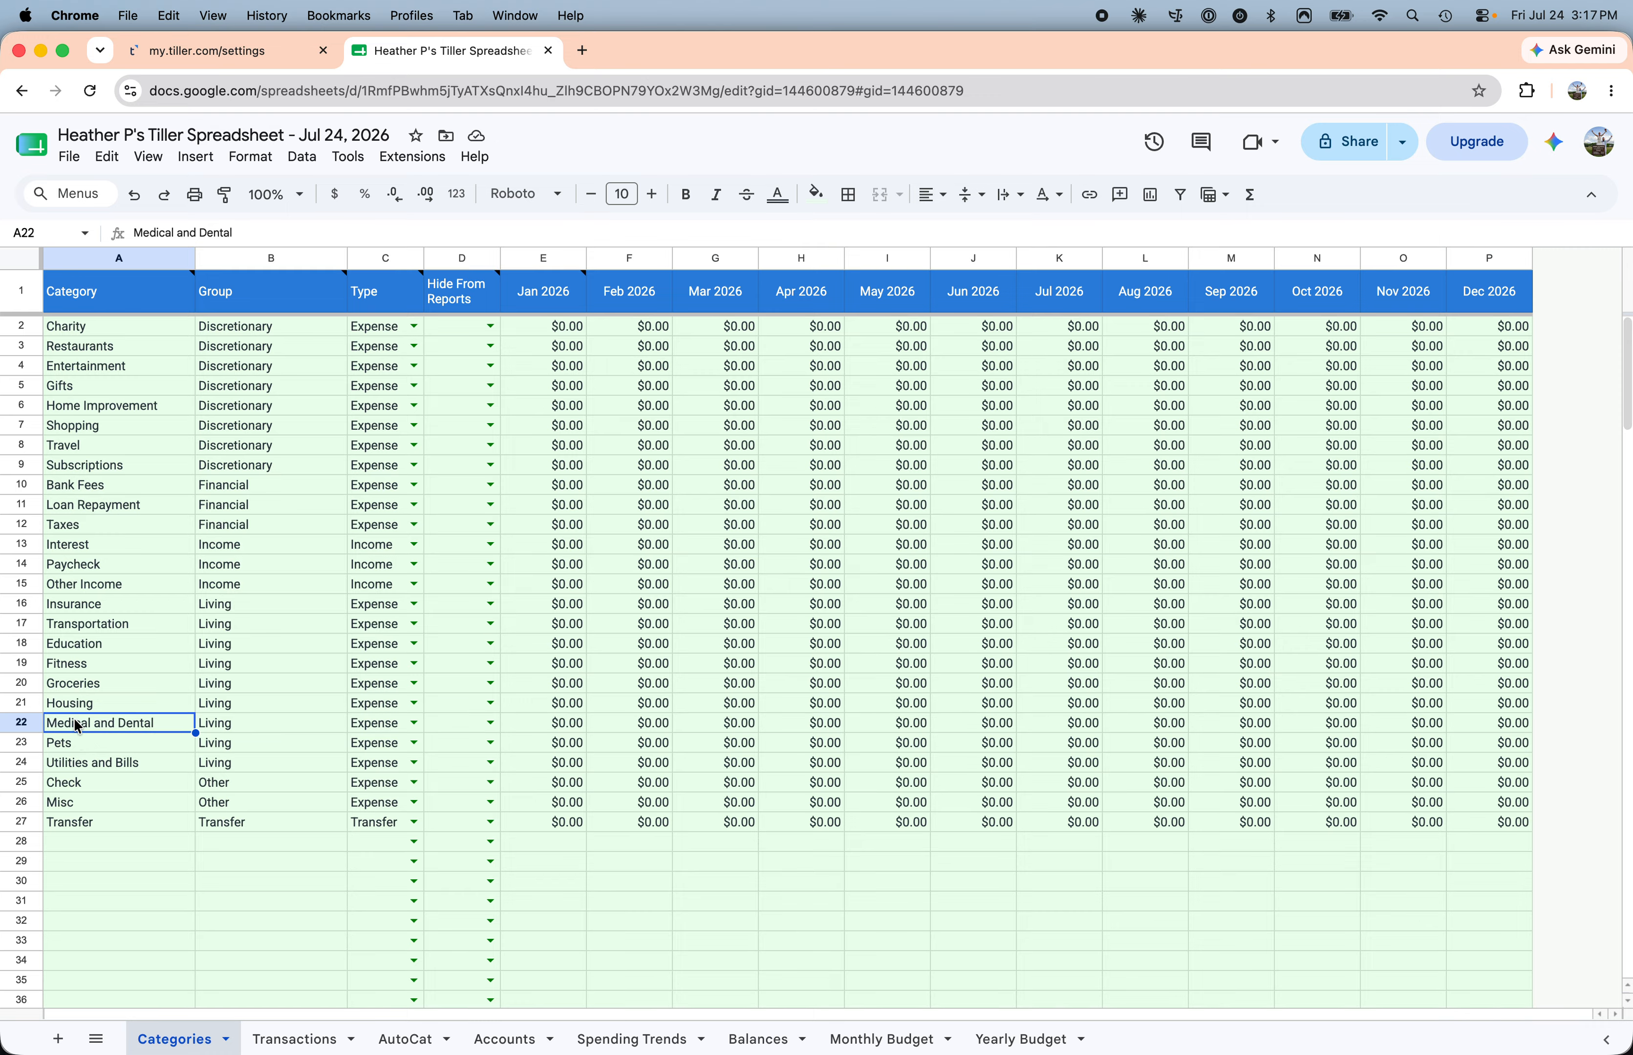
text(Wellness)
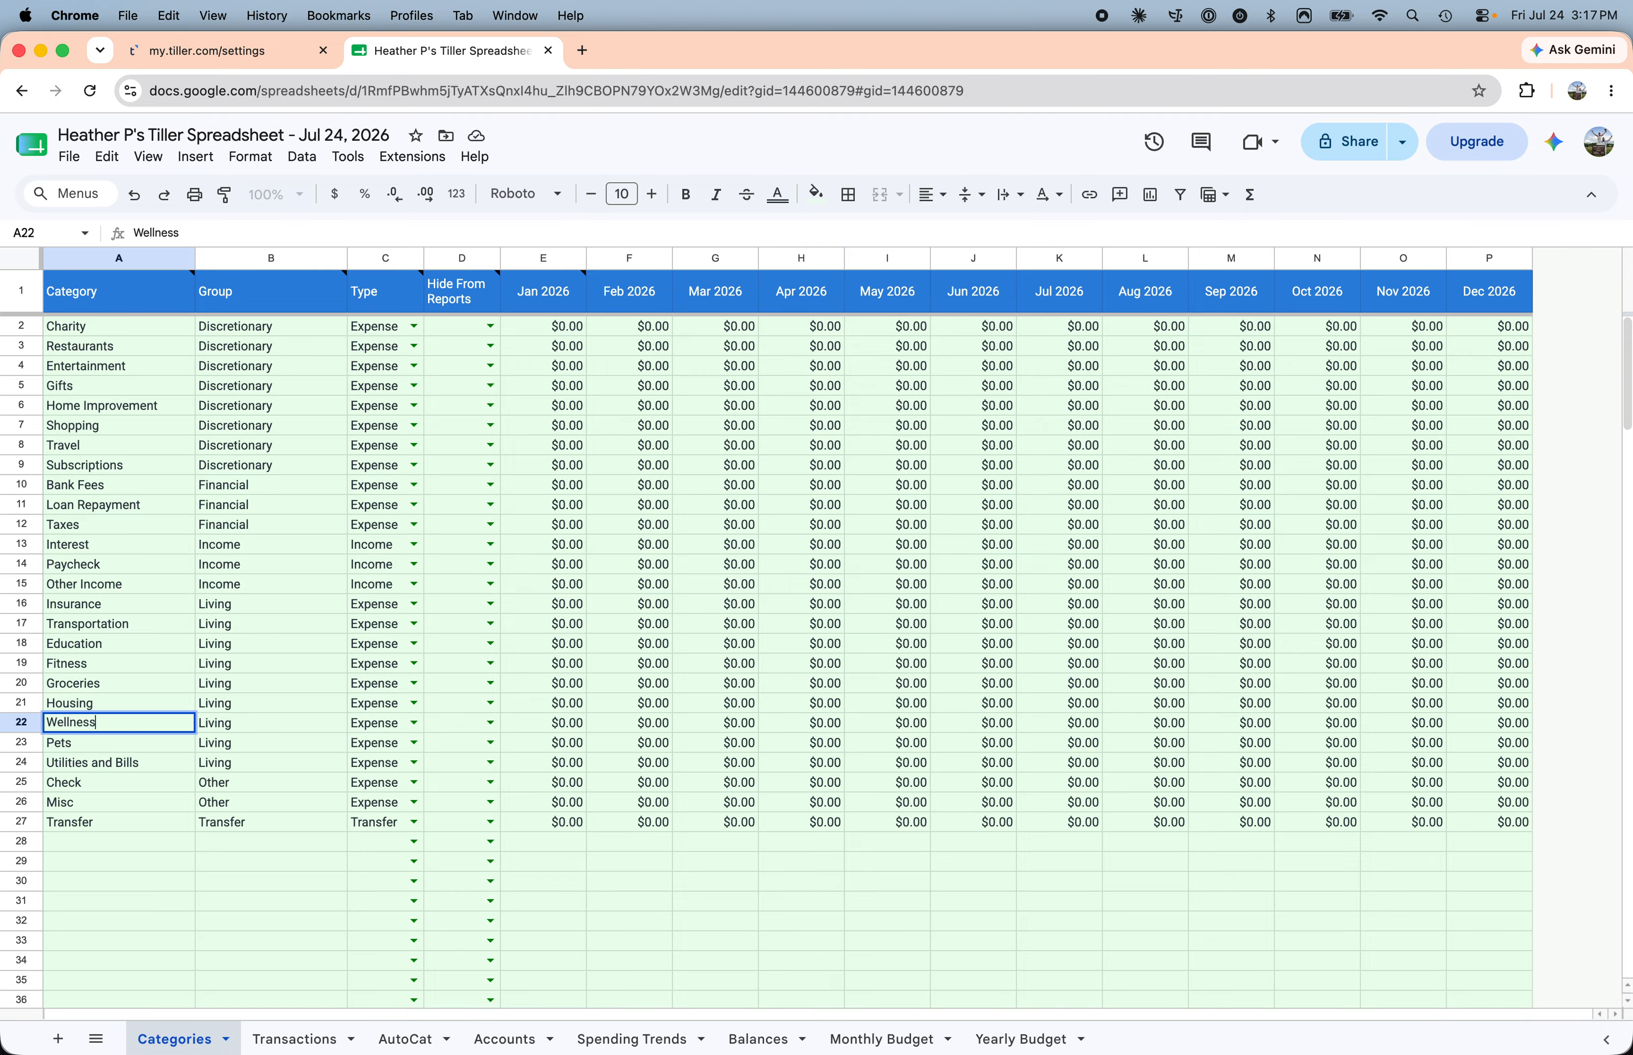
key(Return)
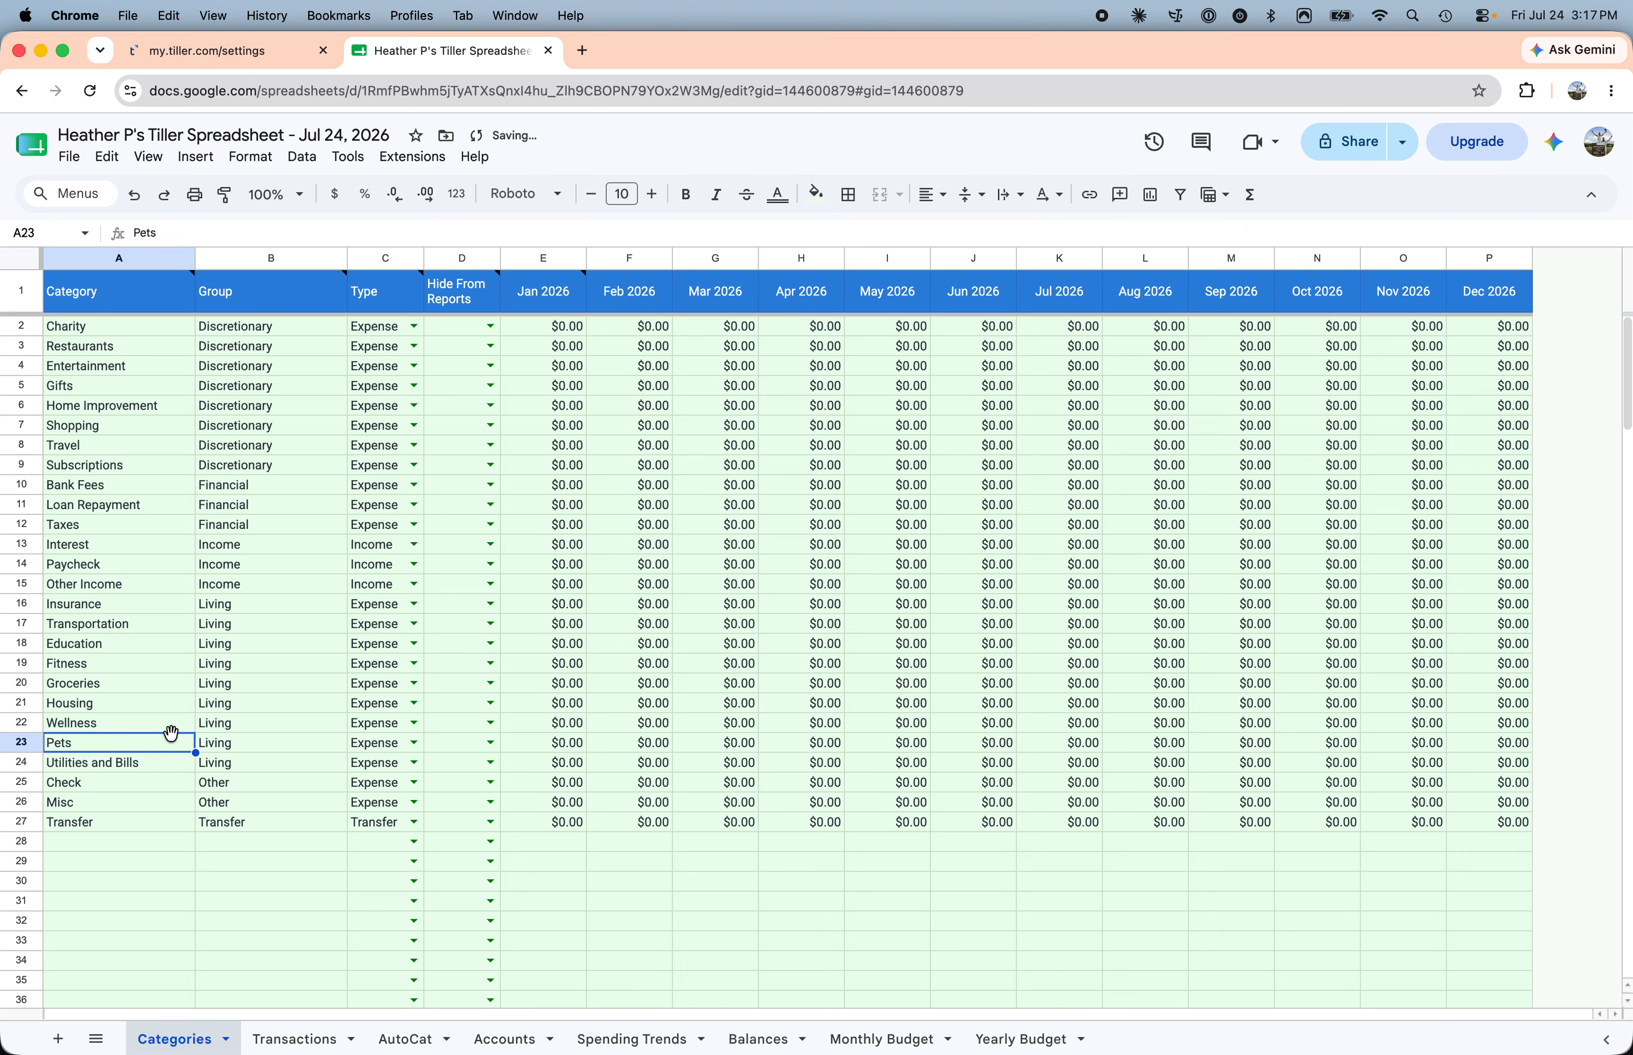
Step: Examine the categories in the Living group and the type options available for the Insurance category
drag(233, 624, 234, 768)
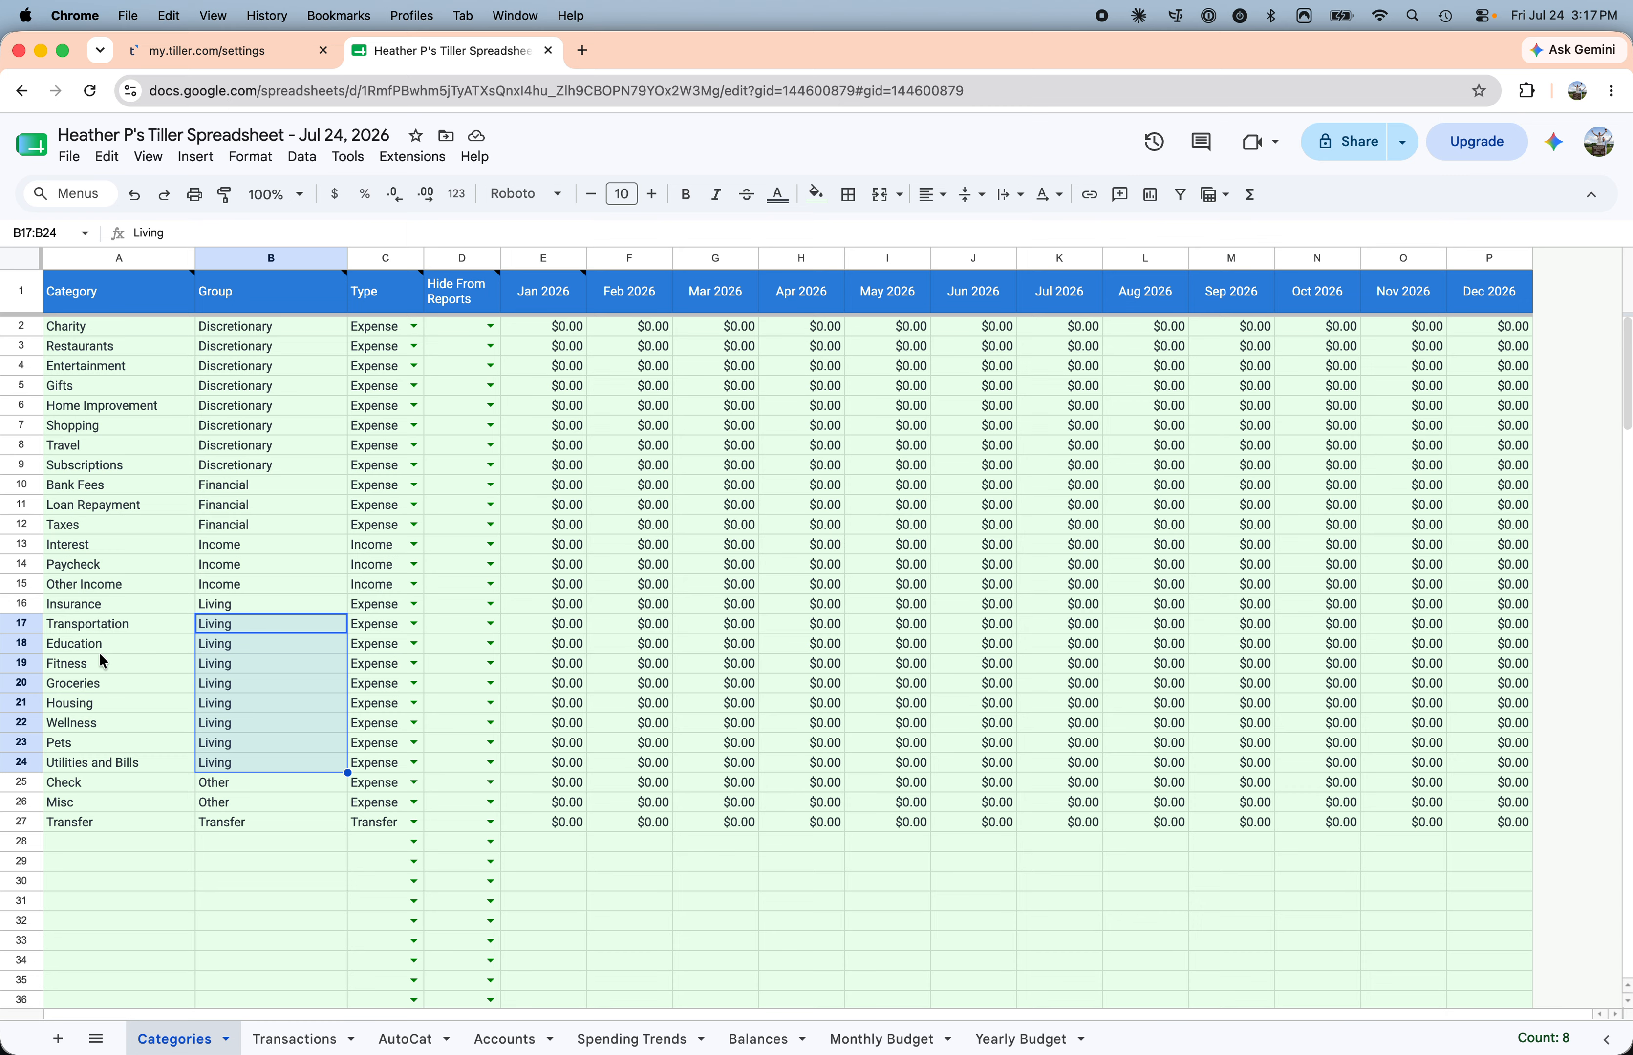
drag(119, 609, 111, 765)
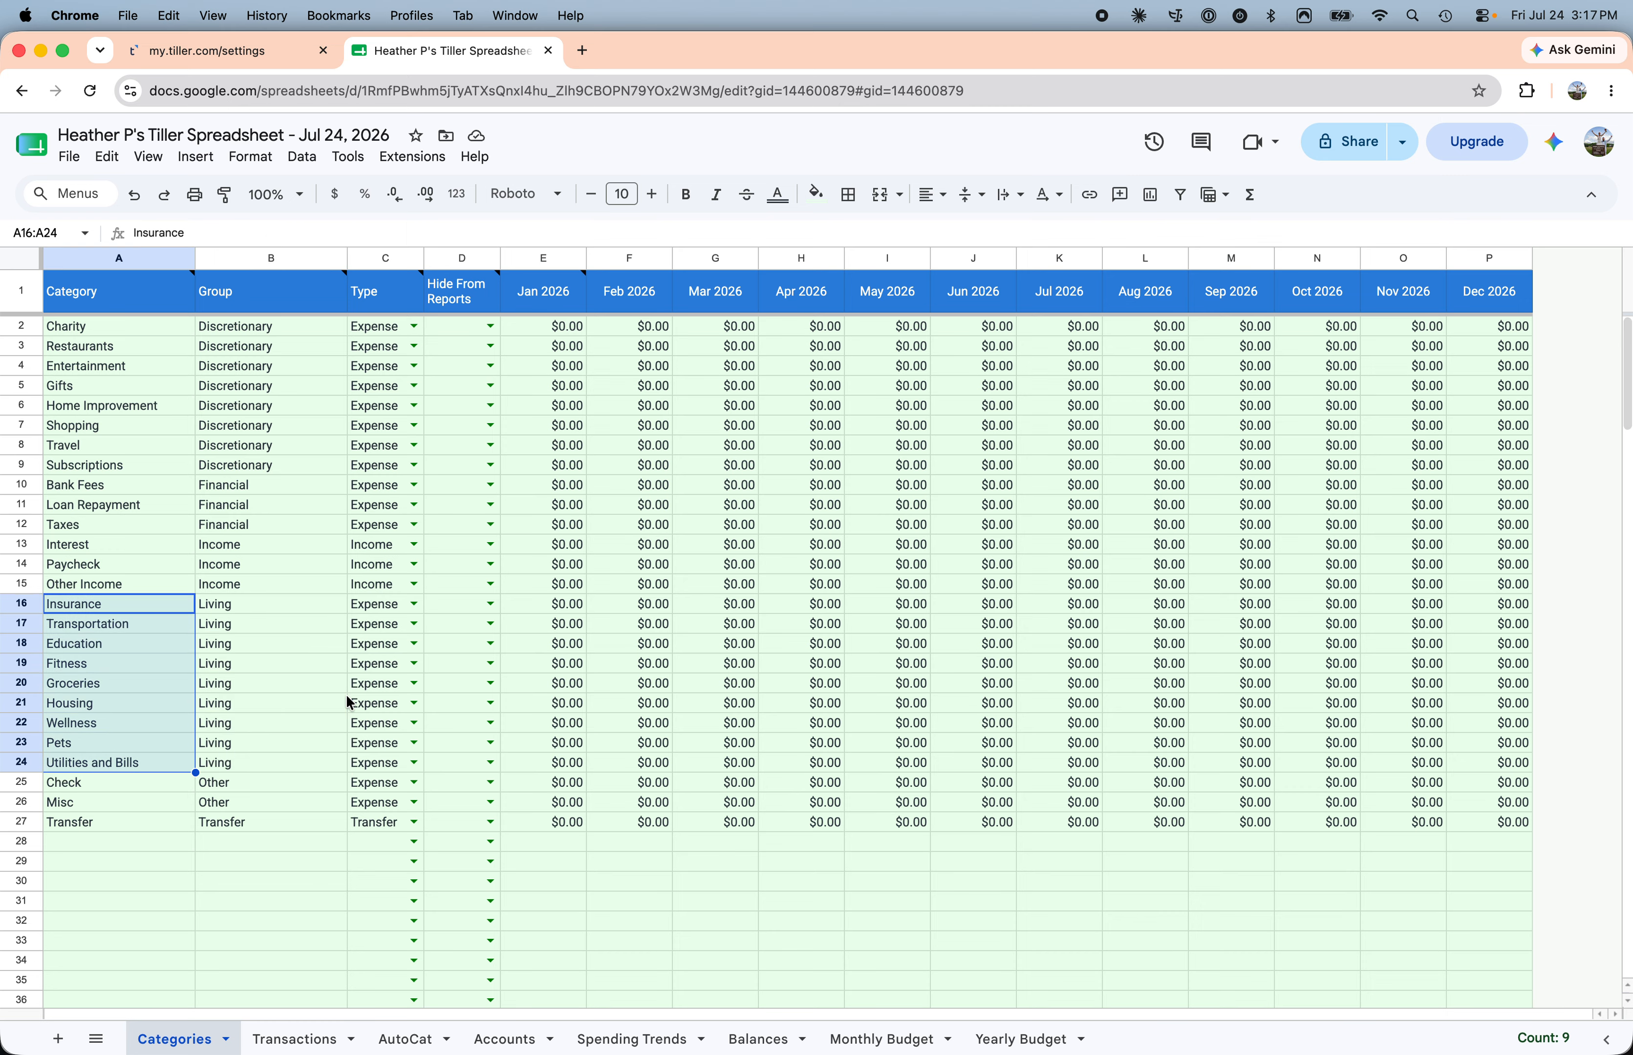
click(413, 604)
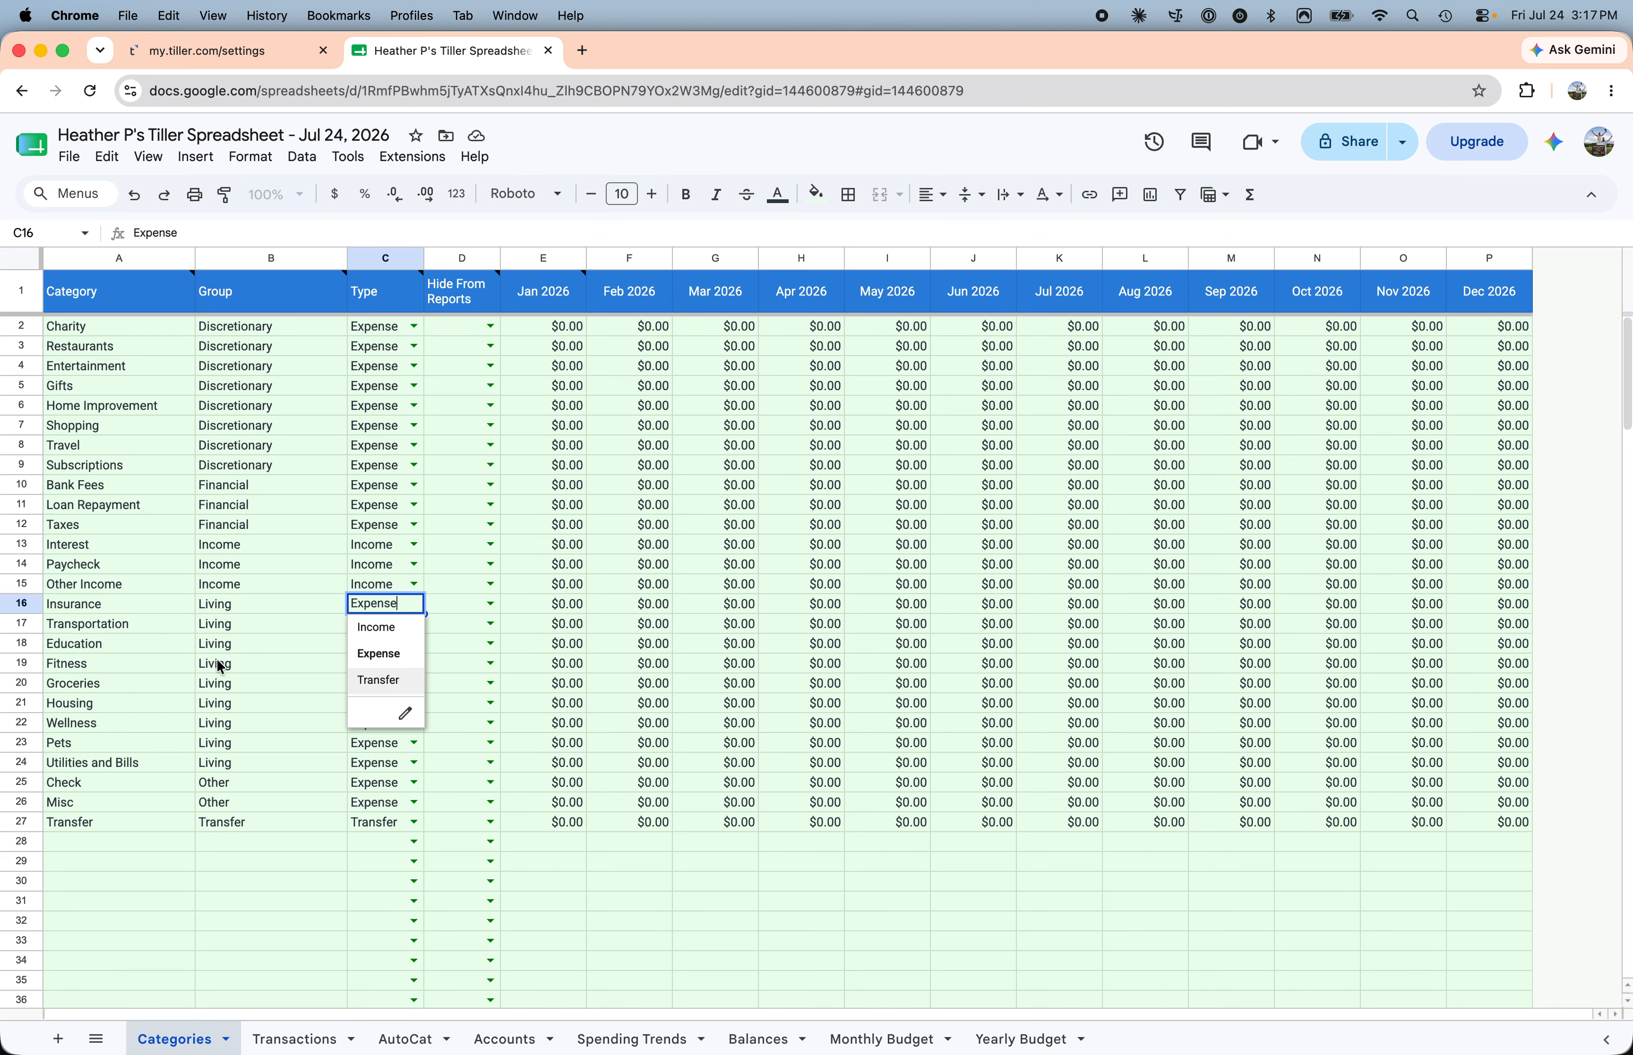
click(99, 587)
click(239, 623)
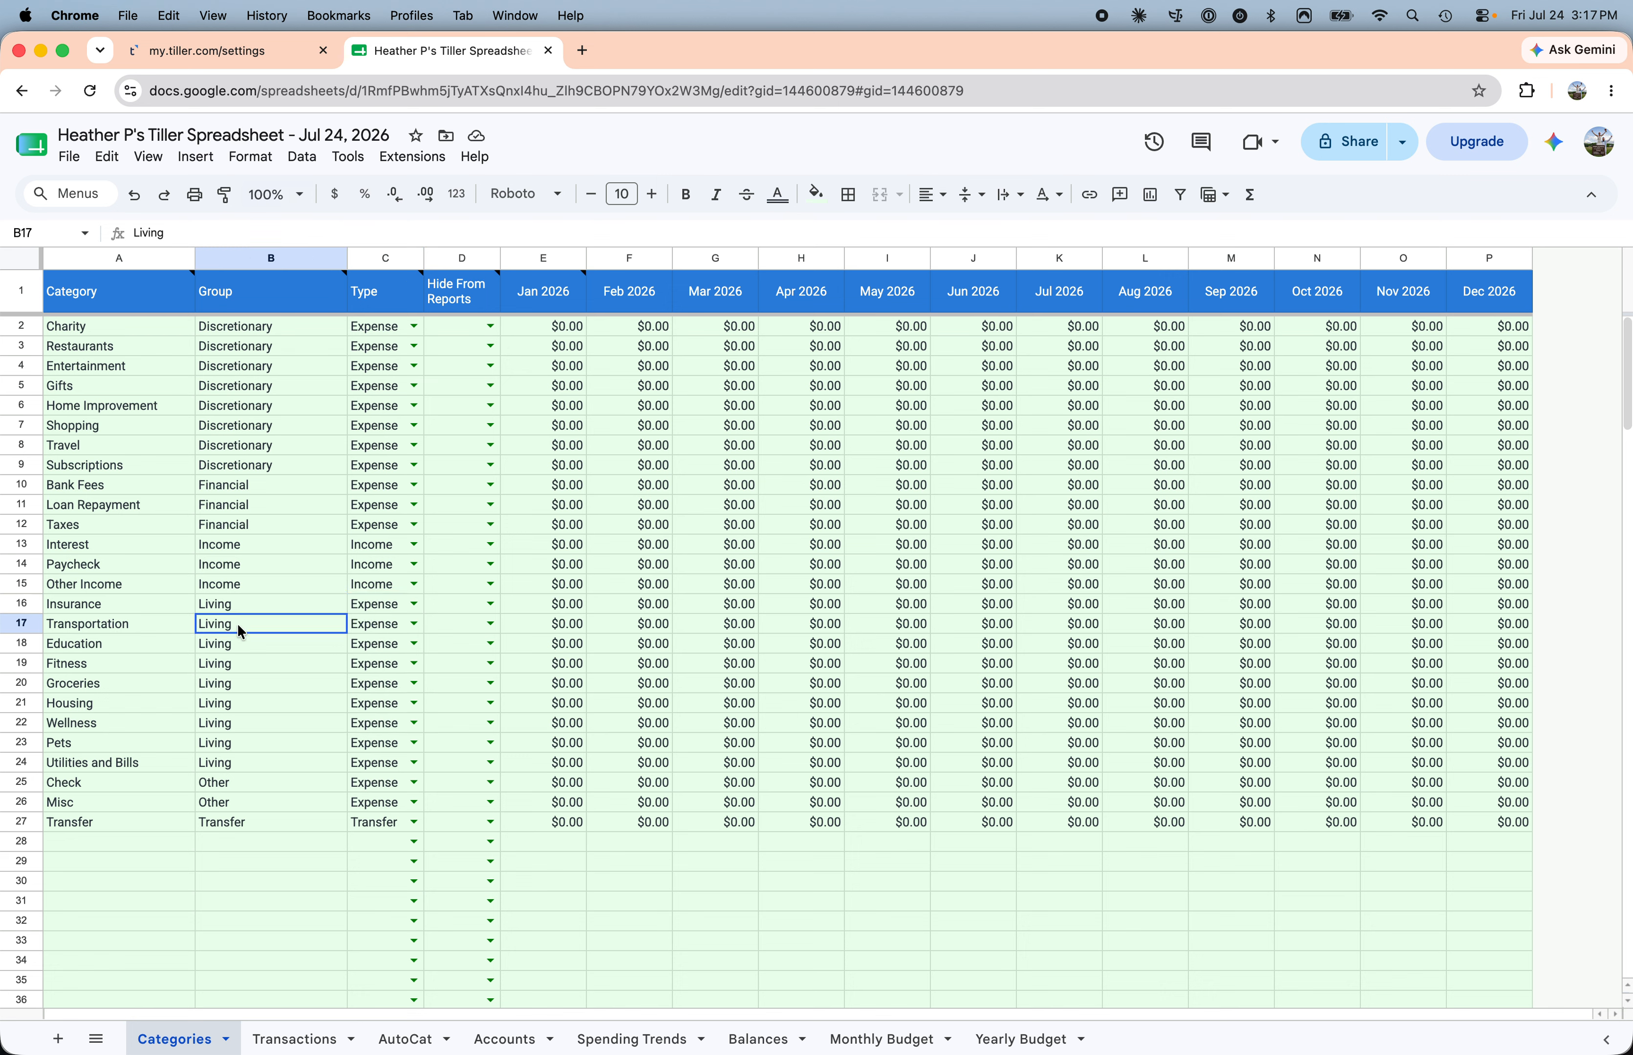
click(380, 626)
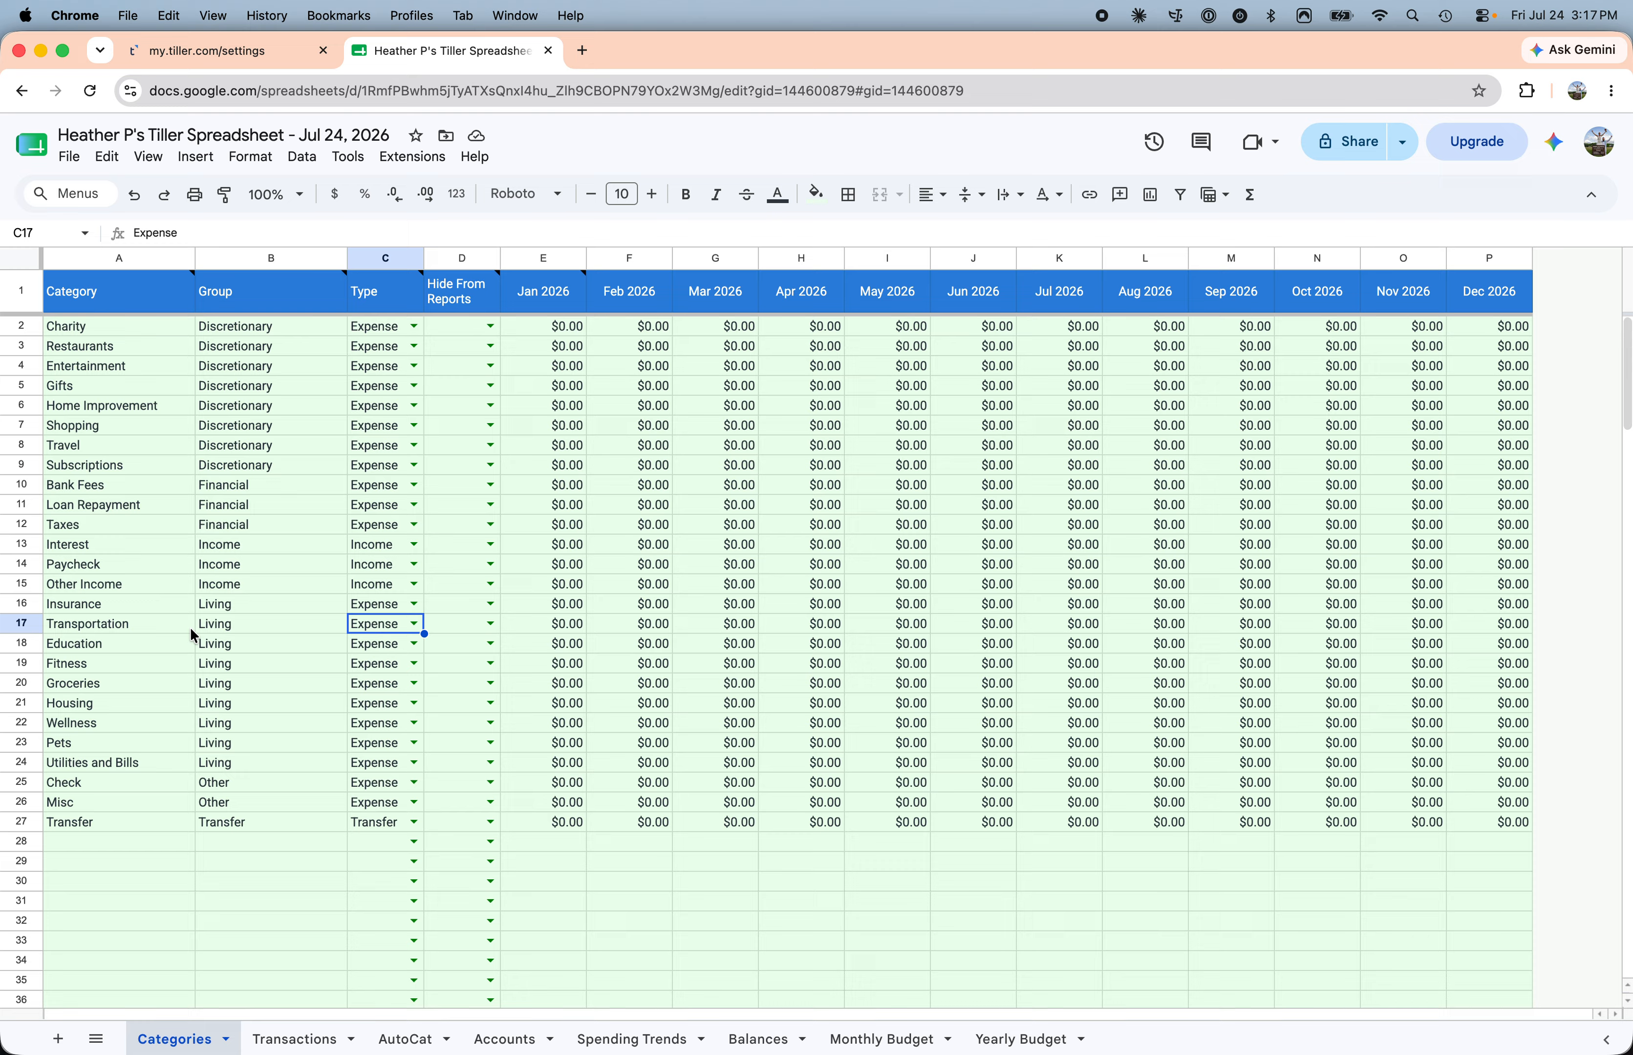
click(217, 628)
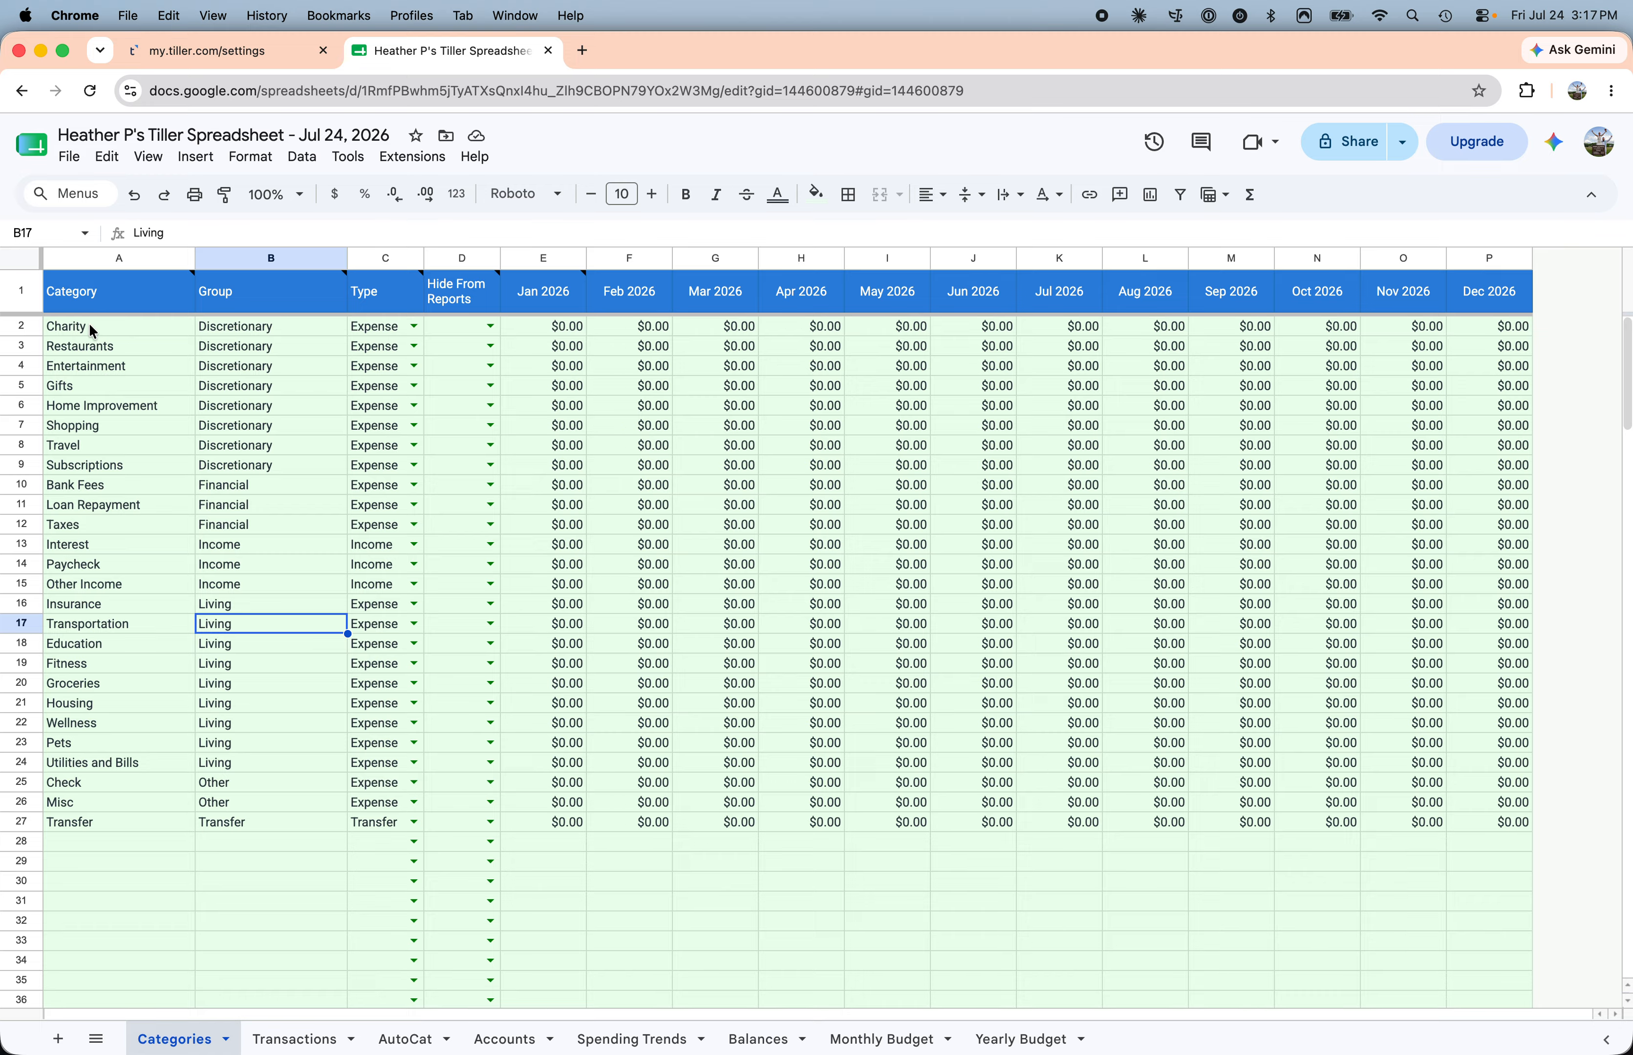
Step: Rename the Housing category to Mortgage
click(89, 386)
click(110, 705)
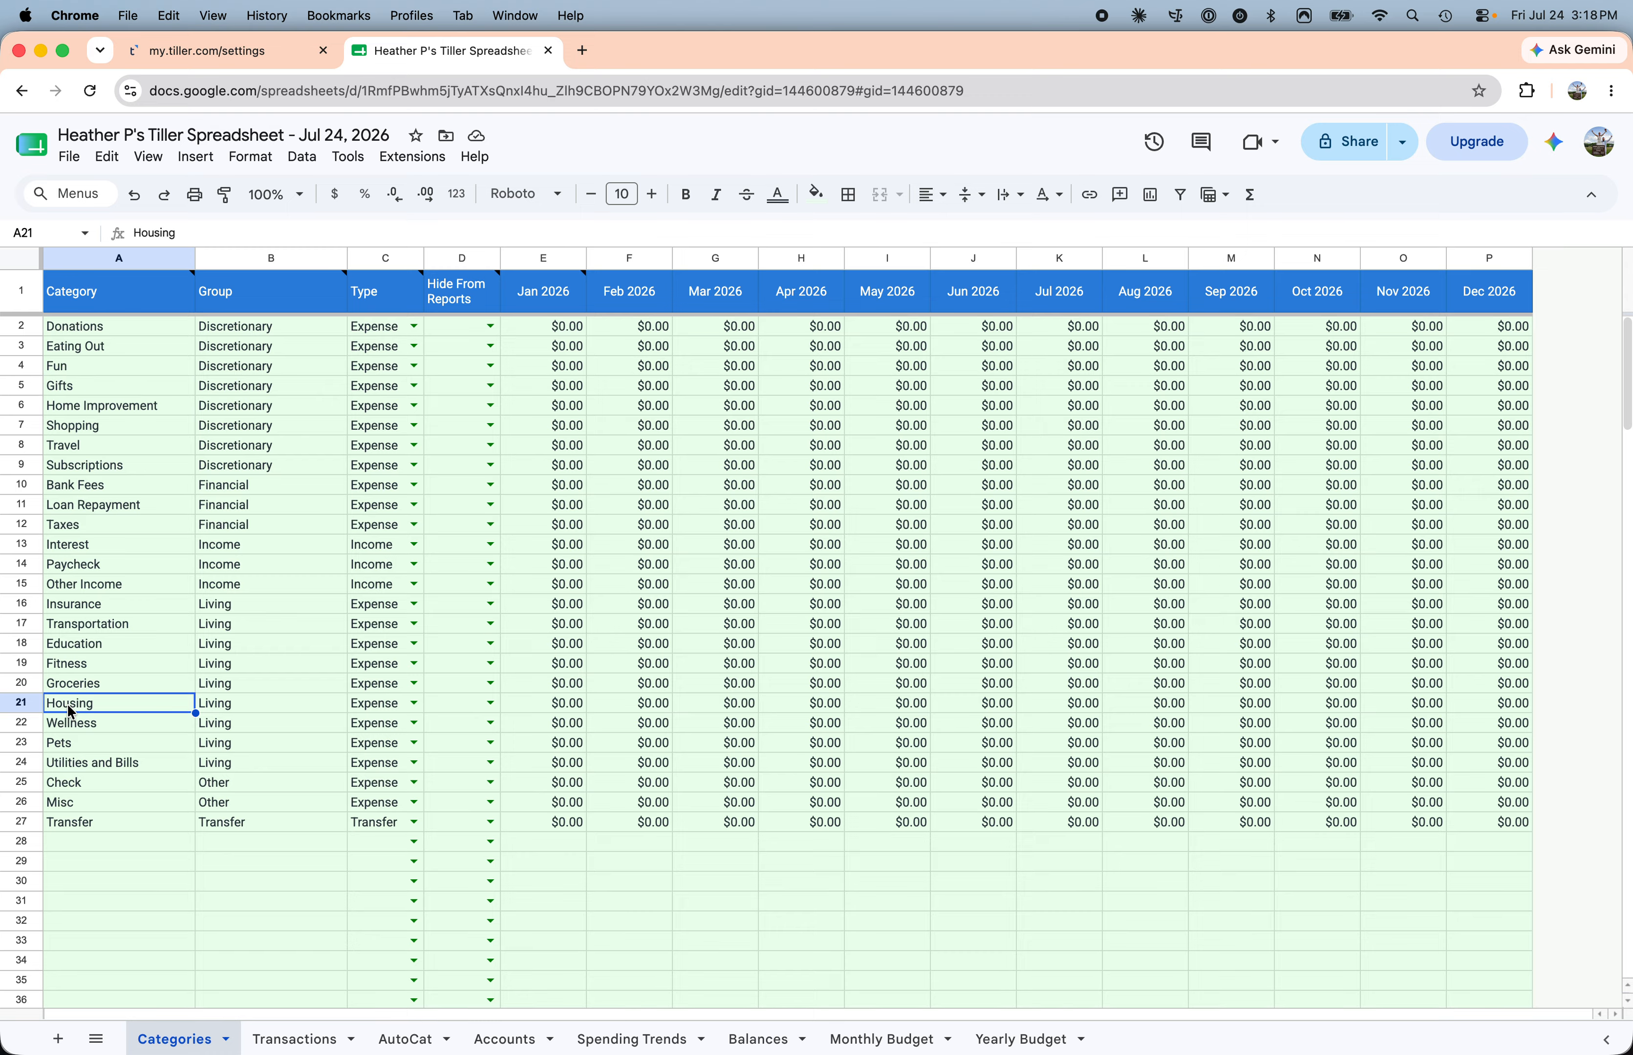
text(Mortgage)
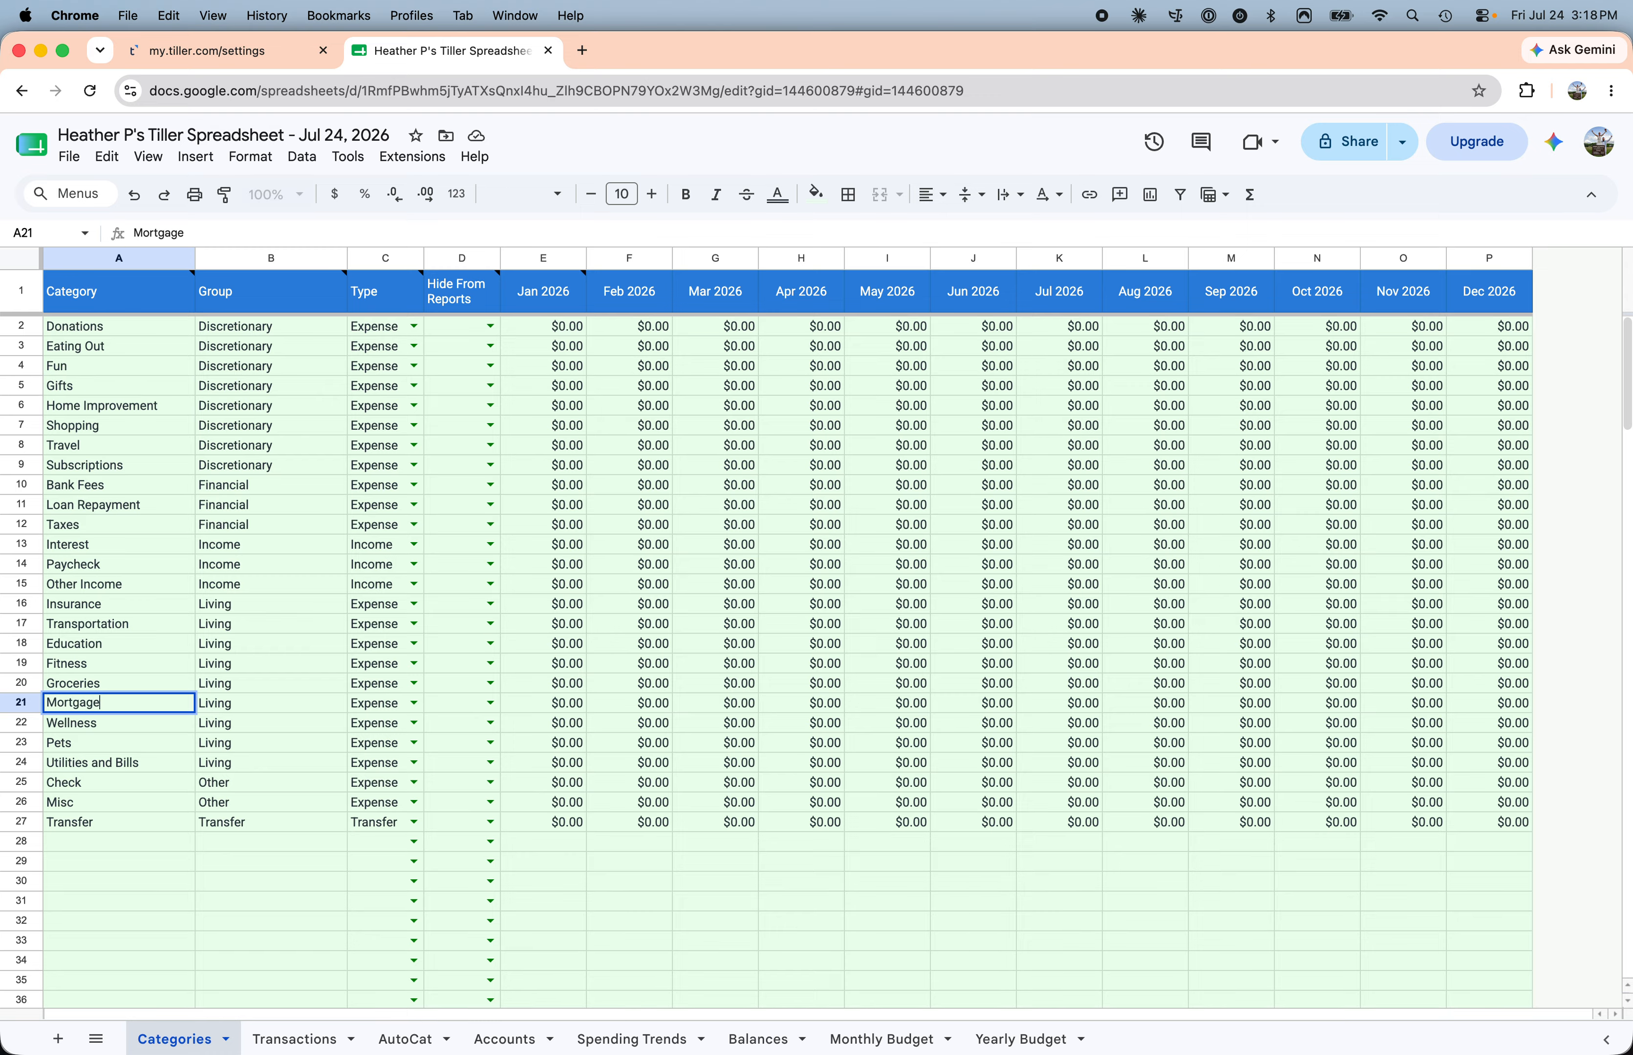
key(Return)
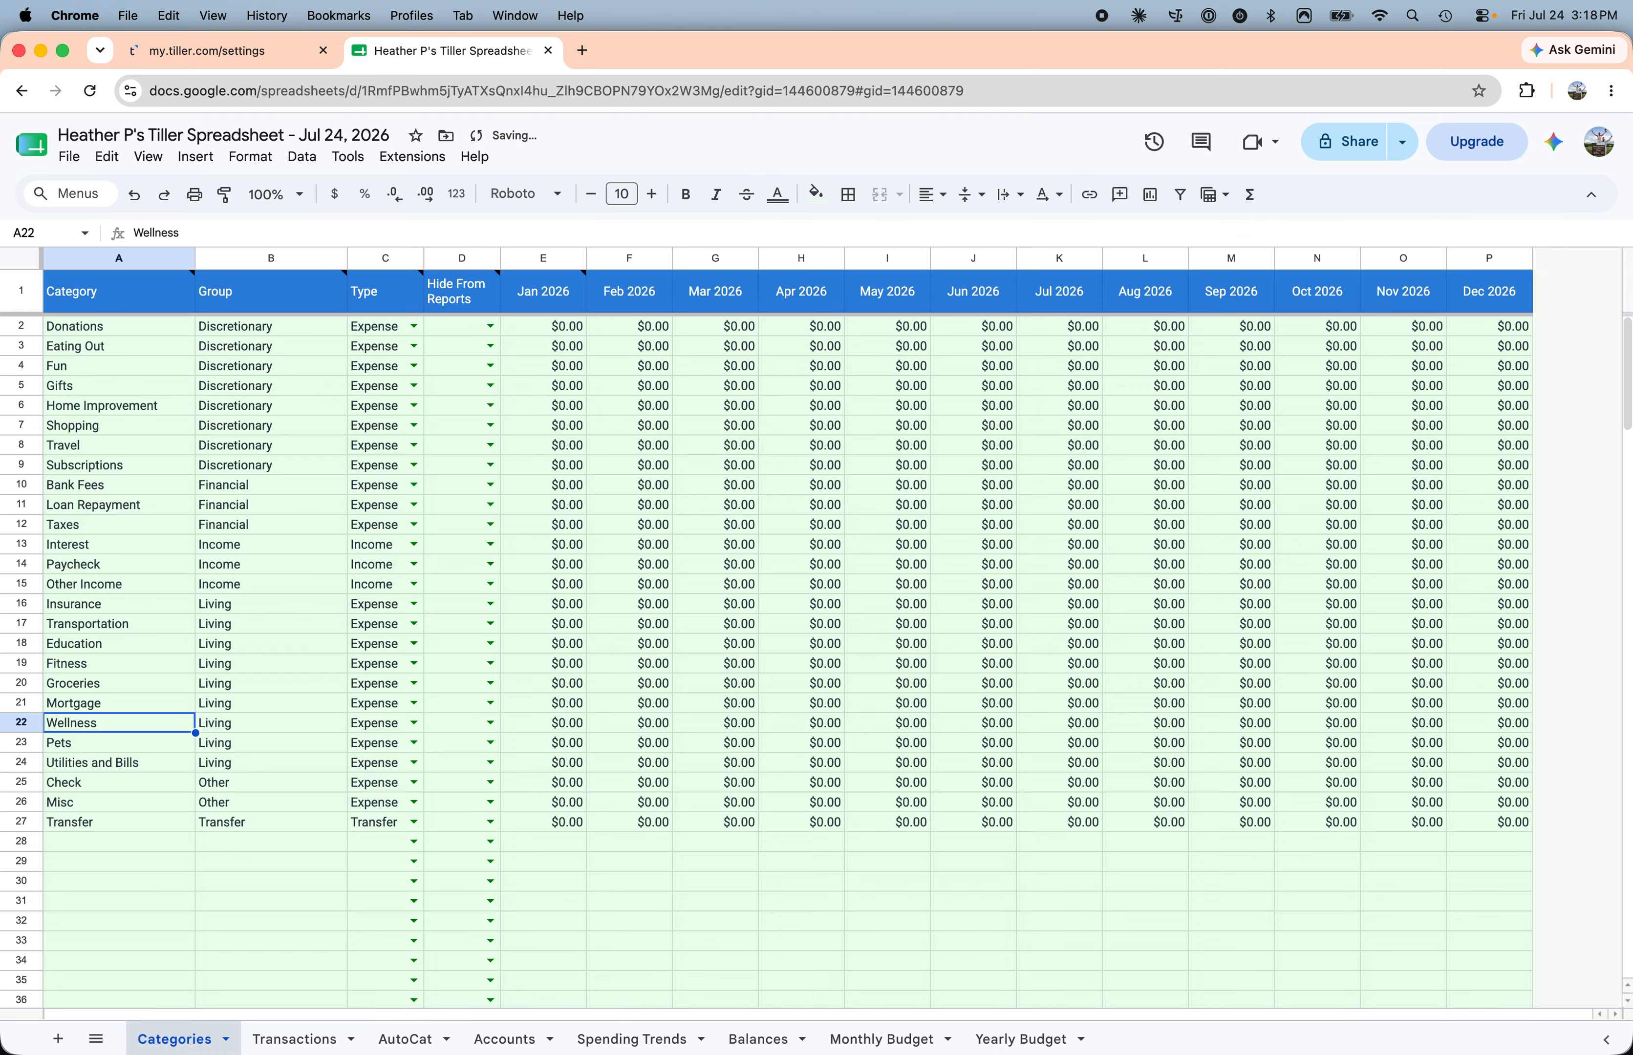
Step: Add a Household category in the first empty row, with group Living and type Expense
click(88, 848)
text(Househo)
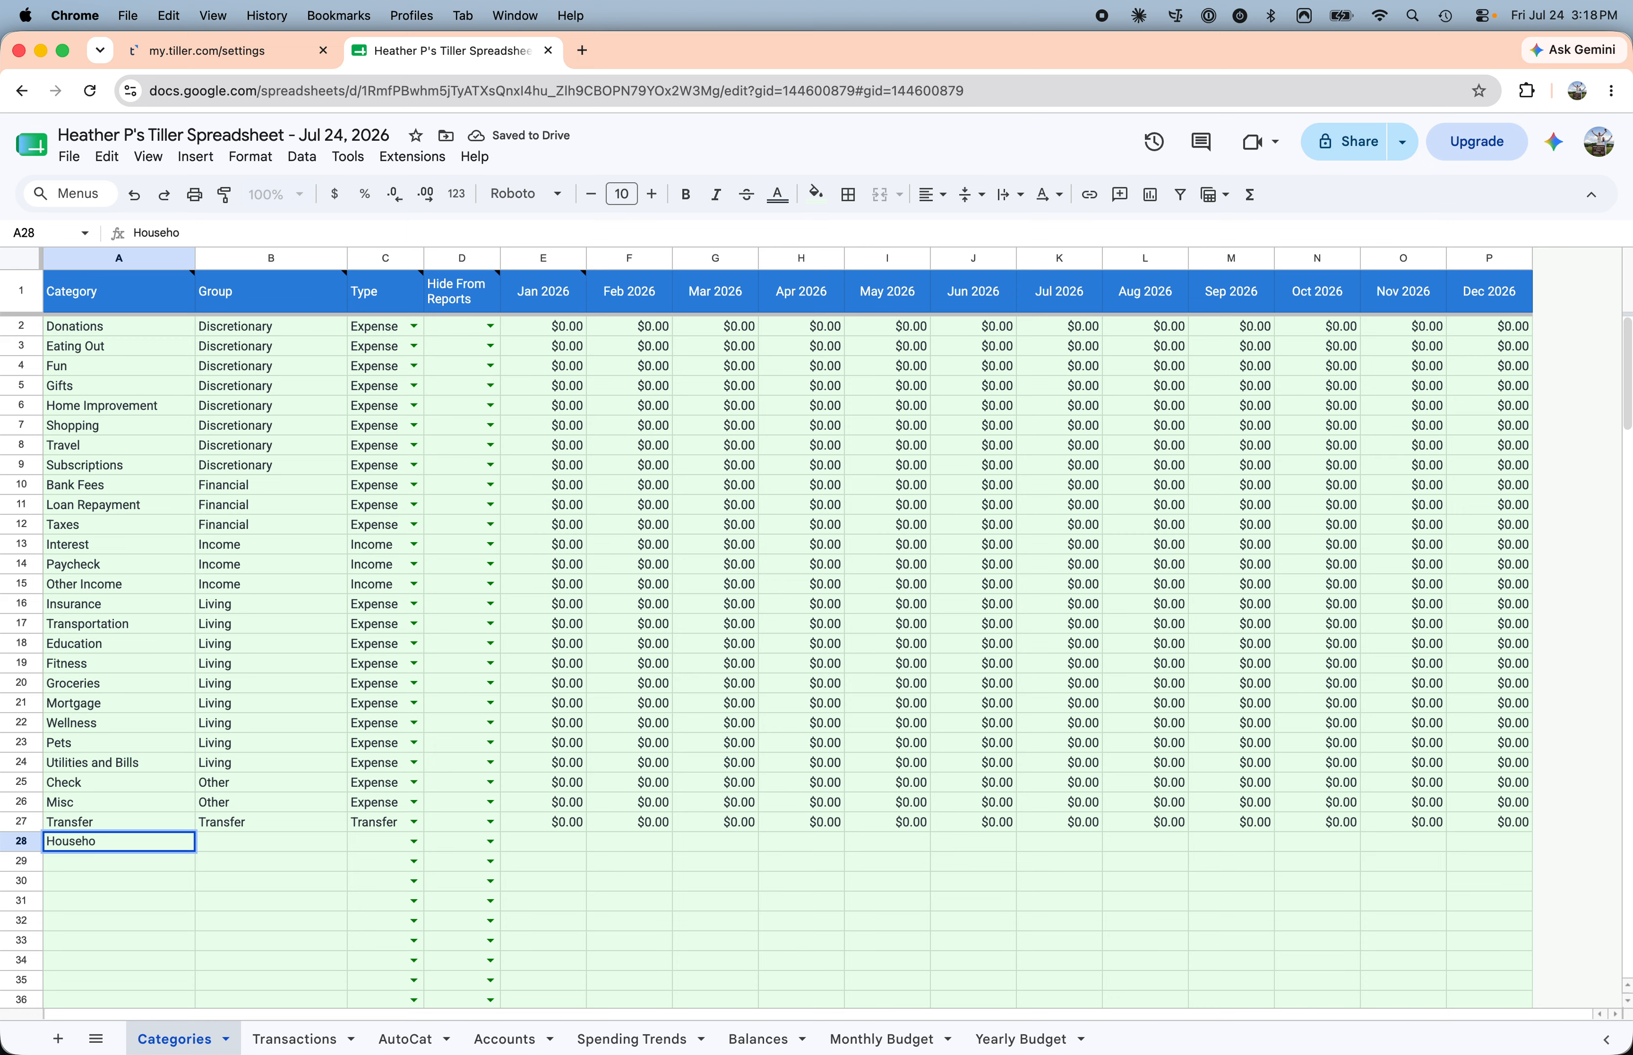
text(ld)
click(261, 842)
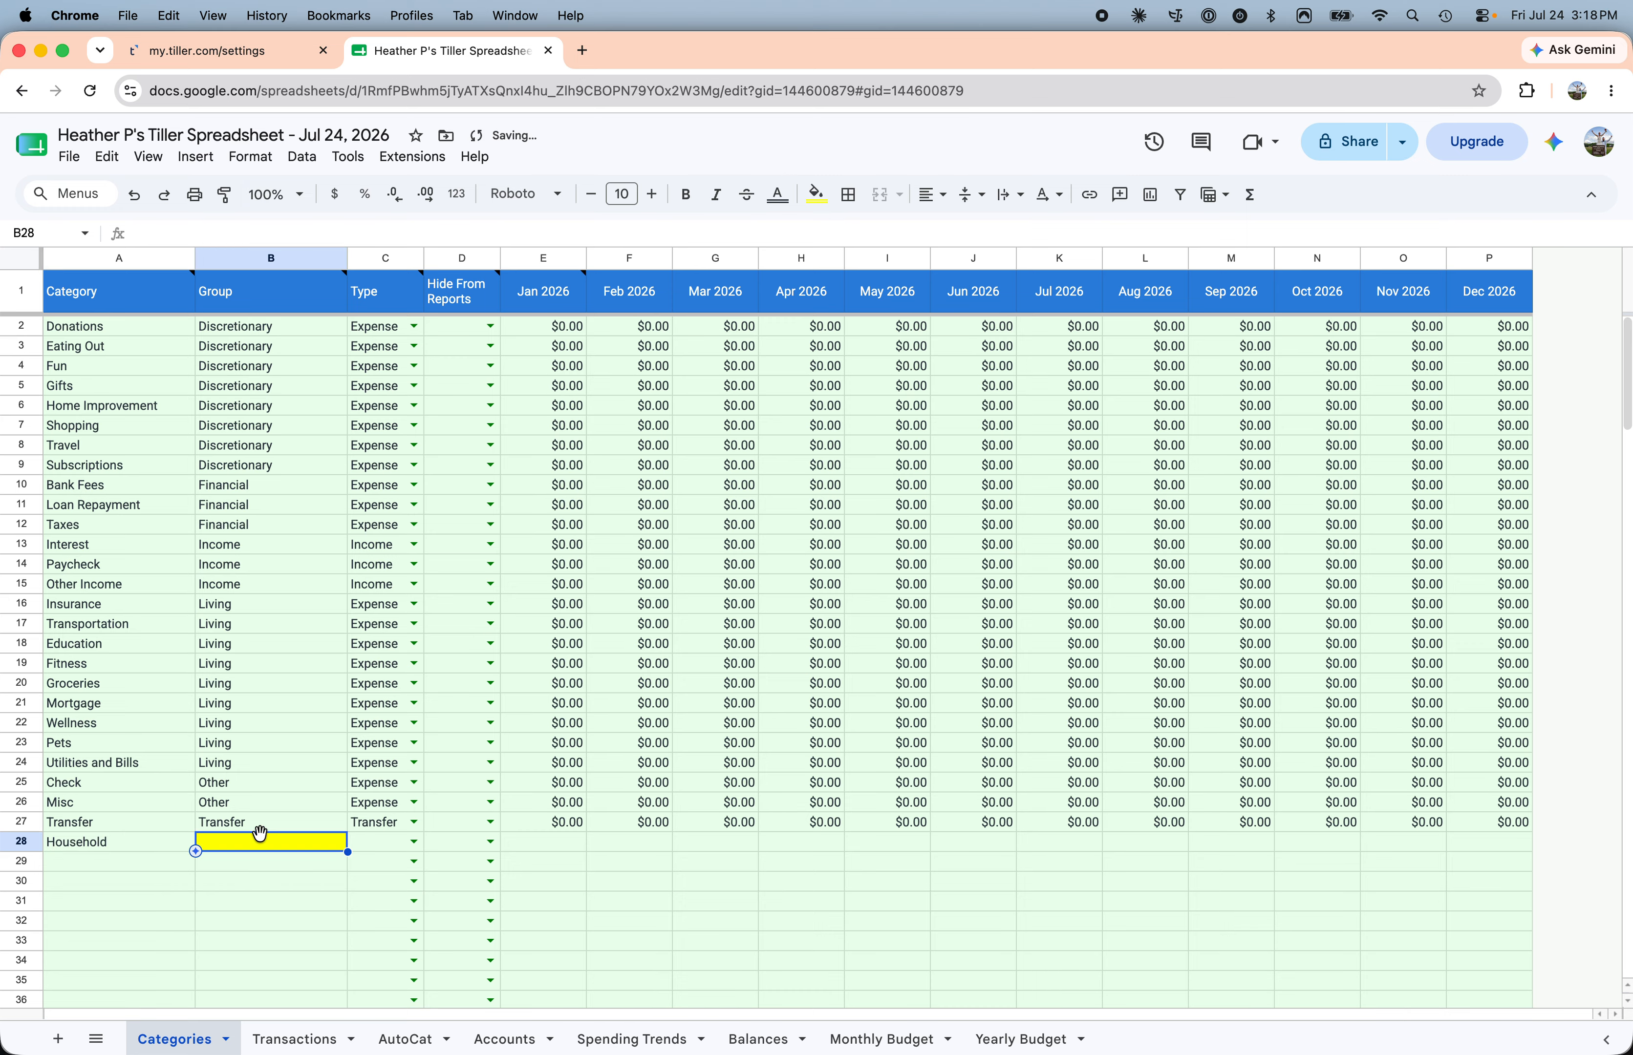
text(Living)
key(Tab)
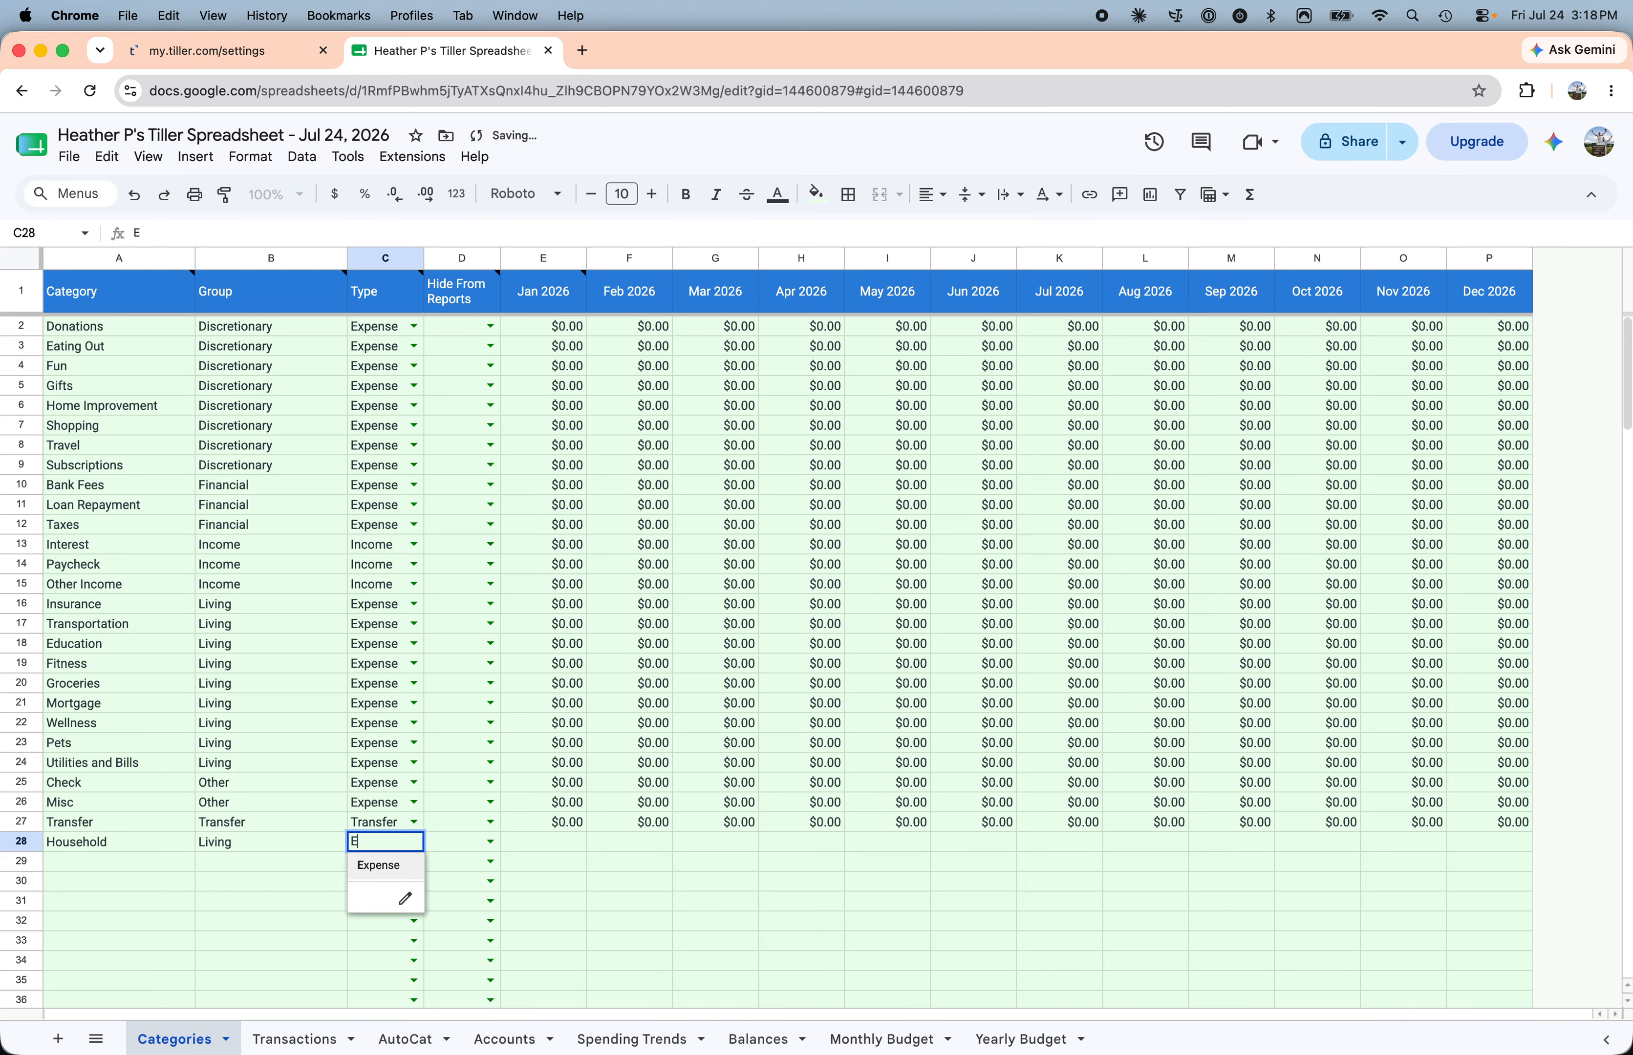
text(Expense)
key(Tab)
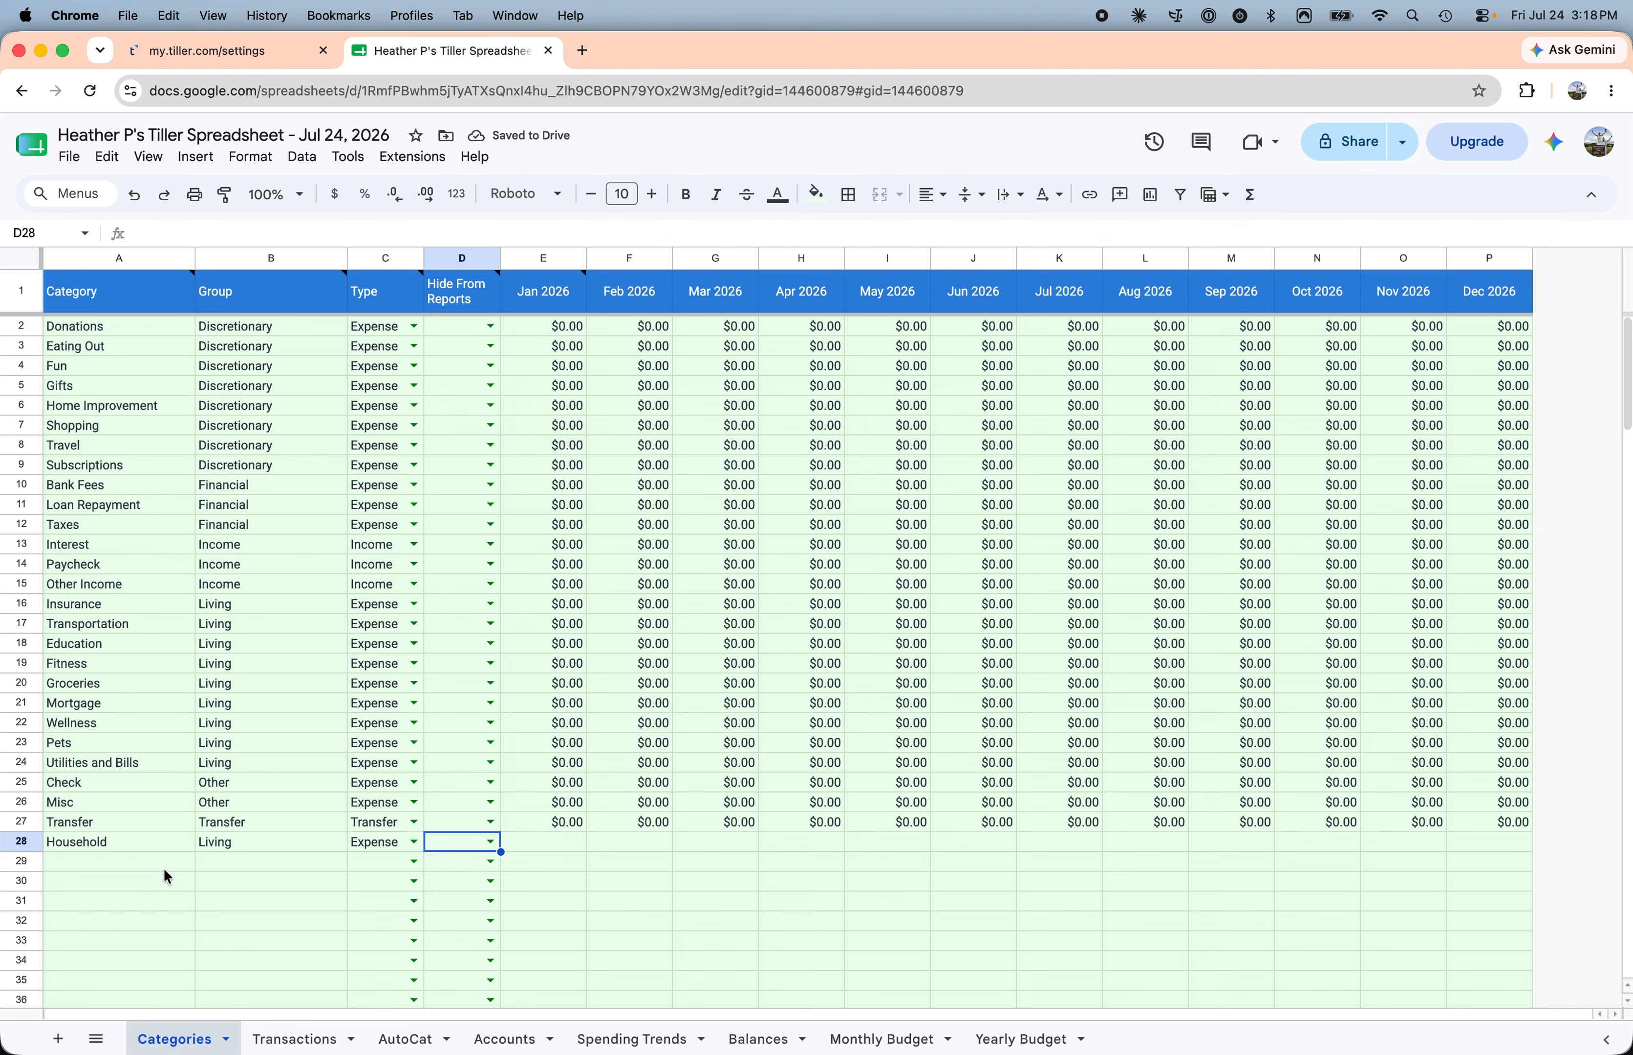
Step: Inspect the flagged Charity and Restaurants categories on the Transactions sheet
click(303, 1039)
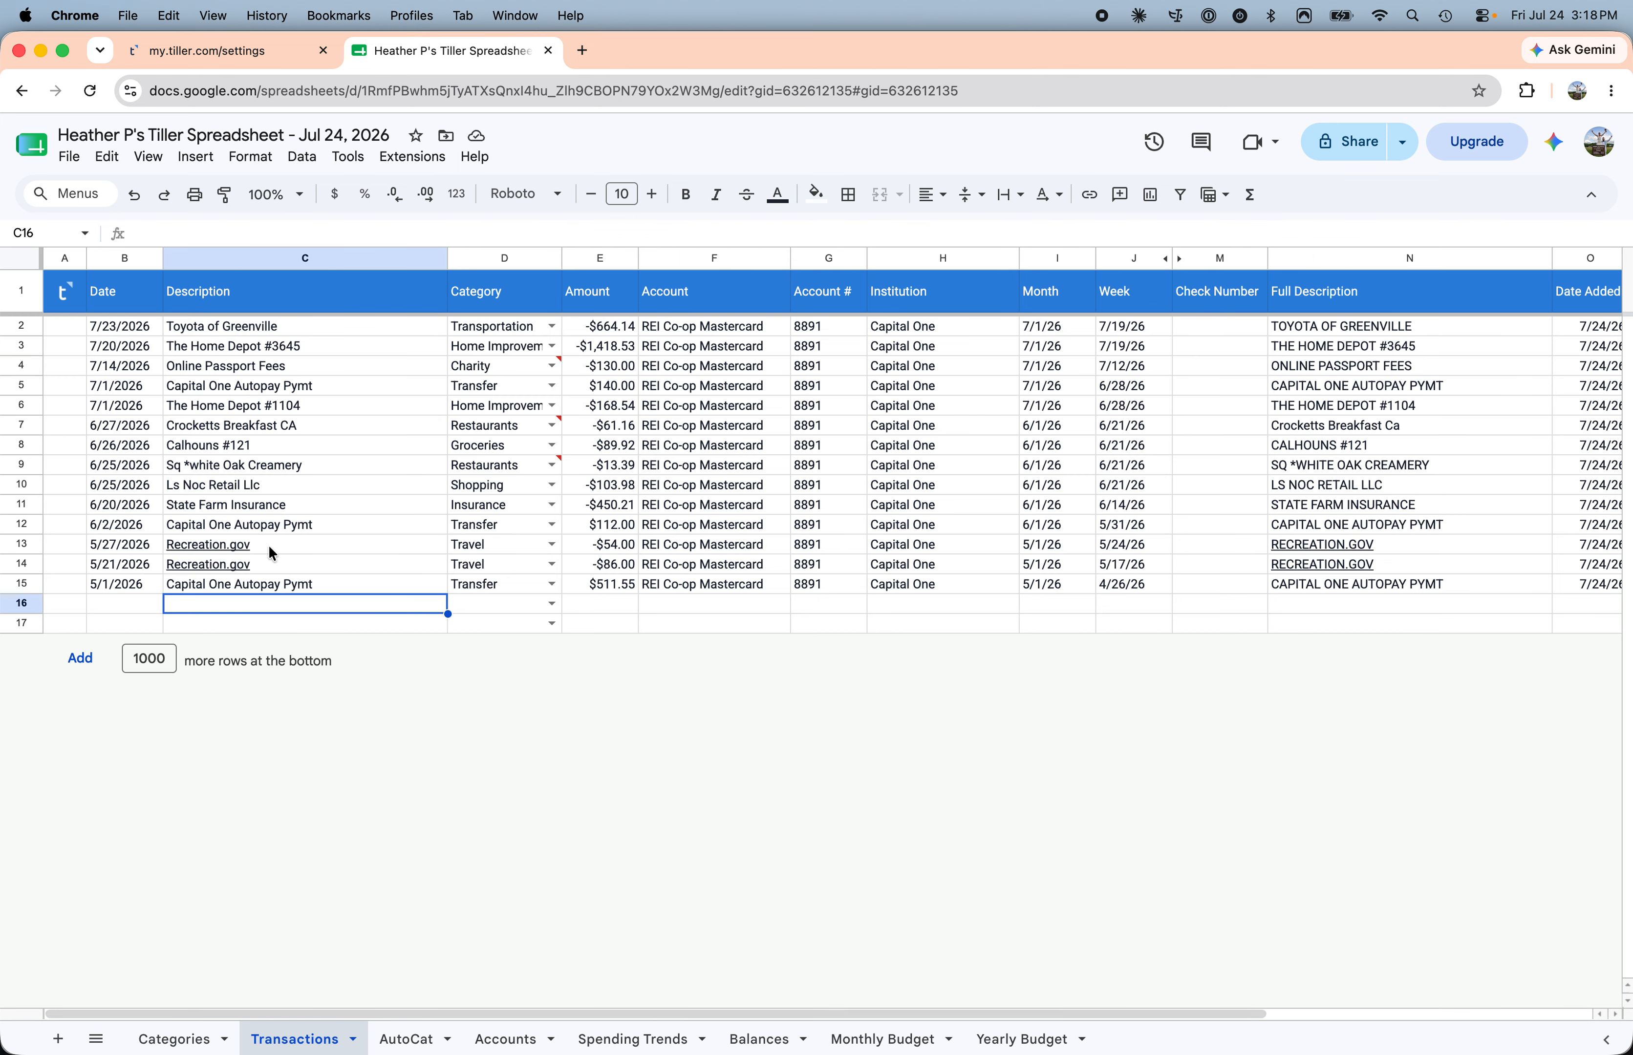
mouse_move(494, 371)
click(519, 461)
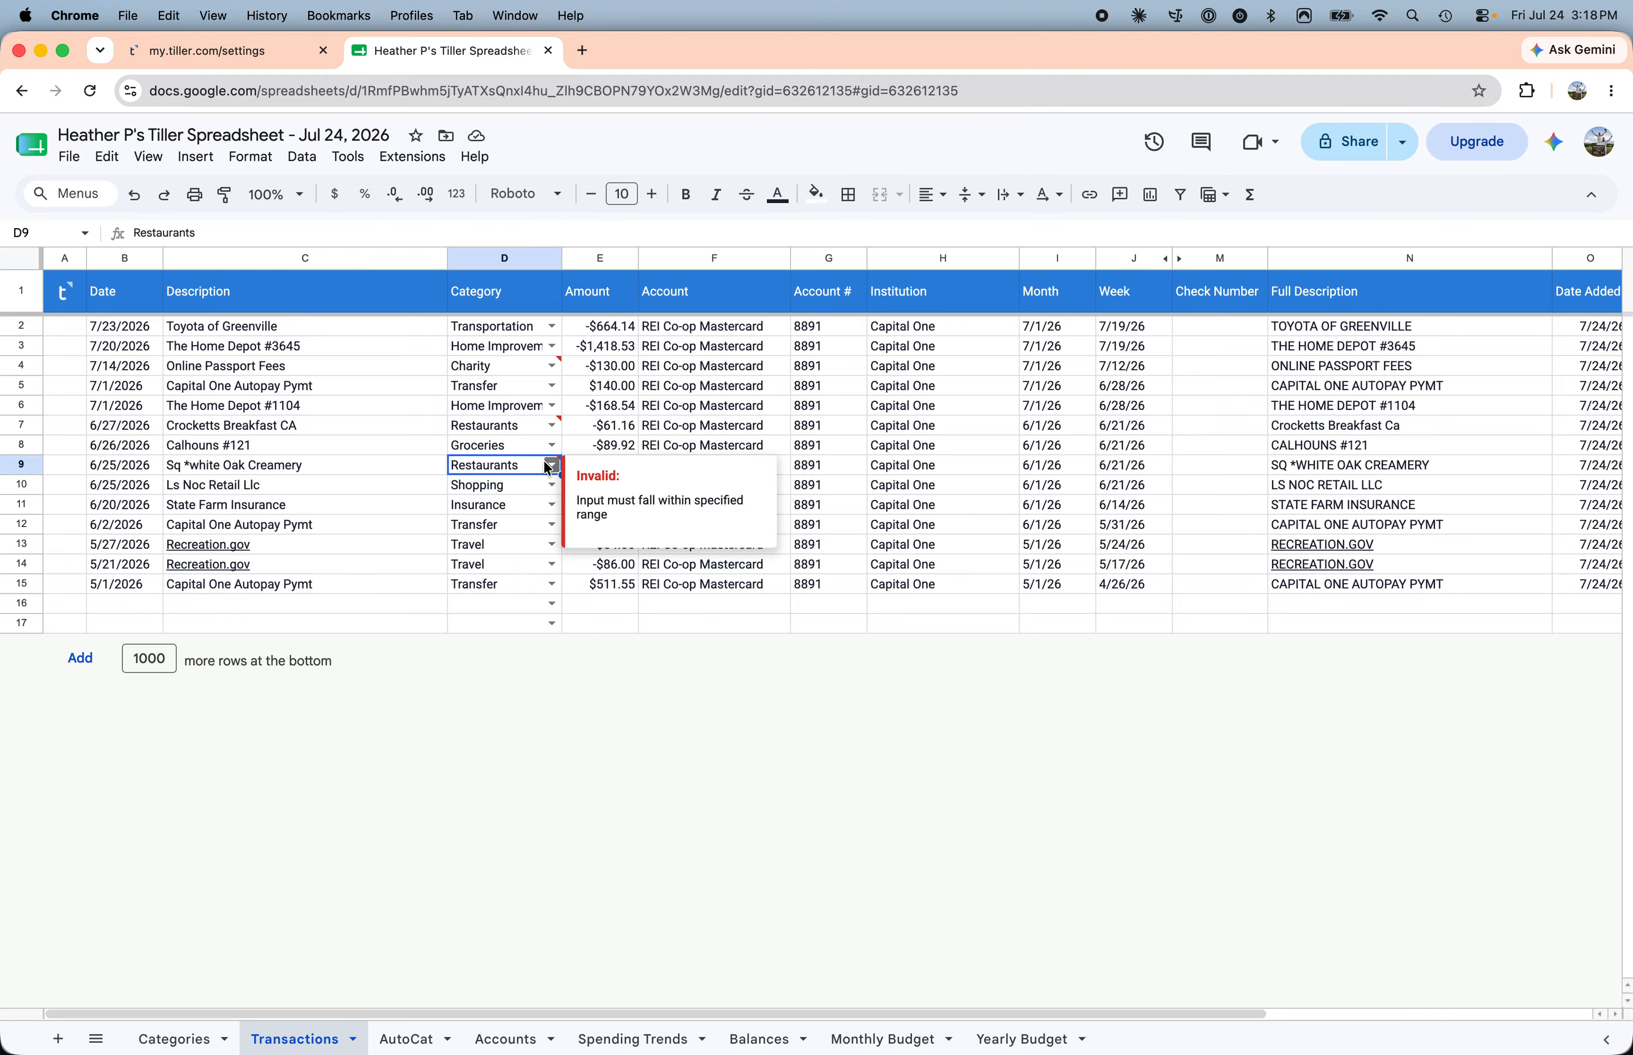
mouse_move(508, 429)
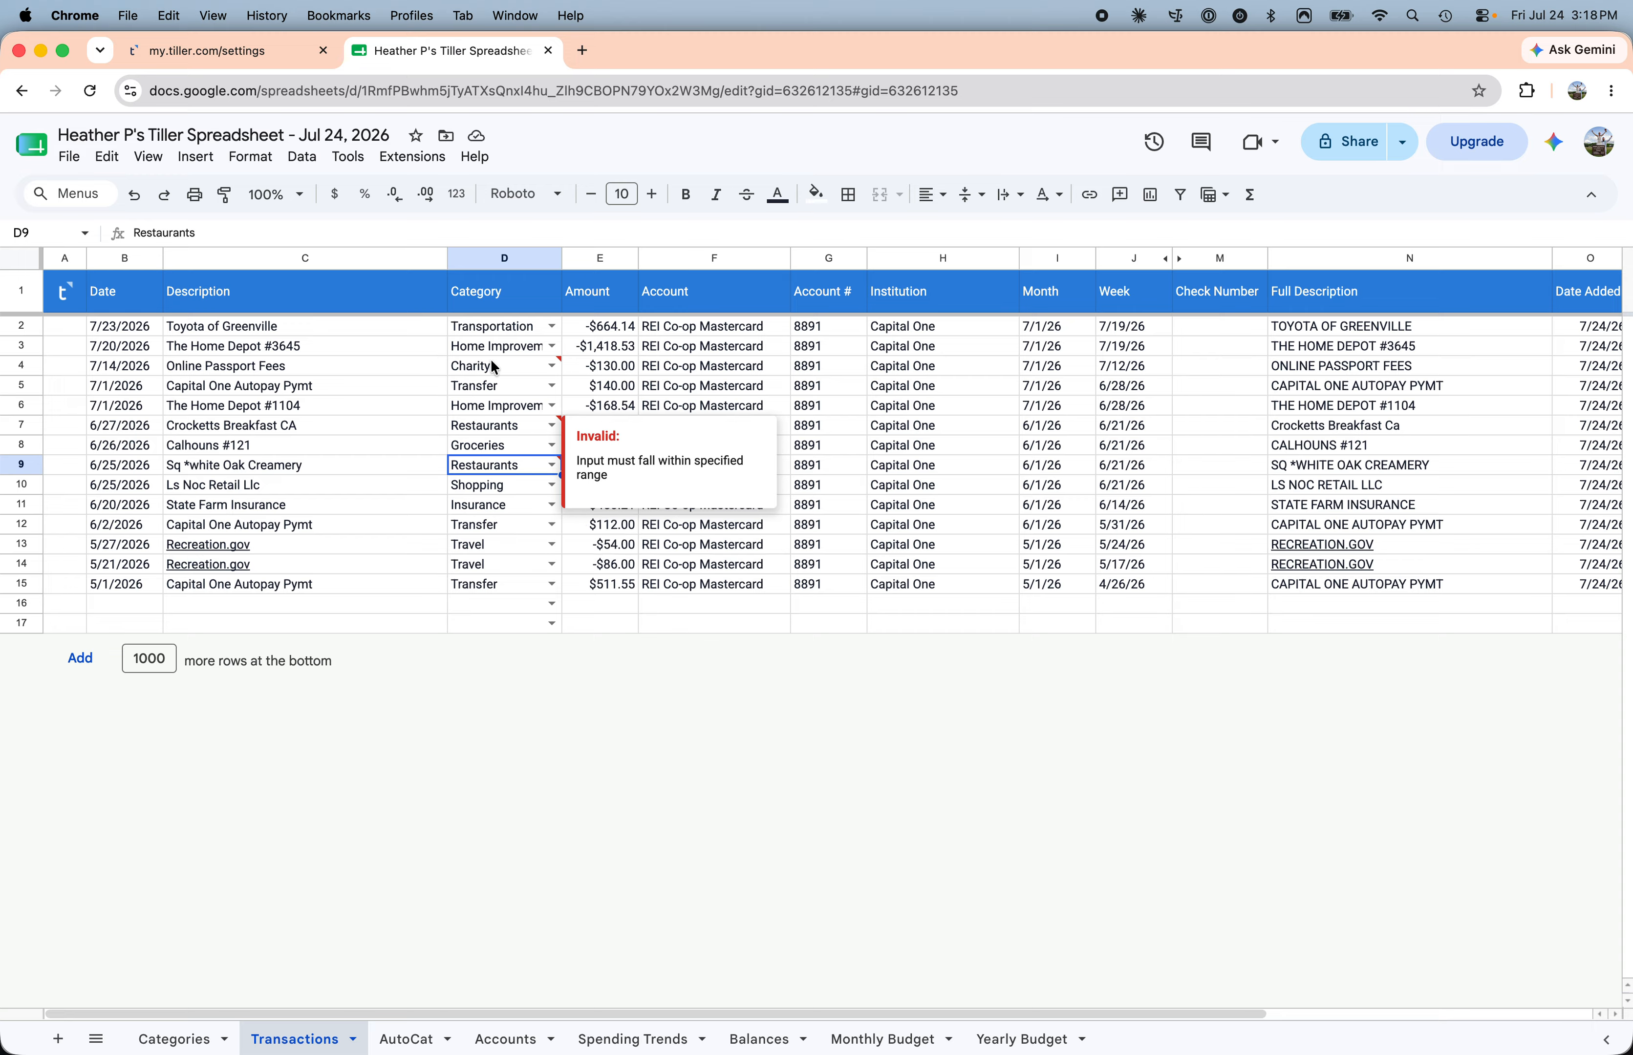
click(548, 603)
scroll(519, 820, down, 5)
click(401, 509)
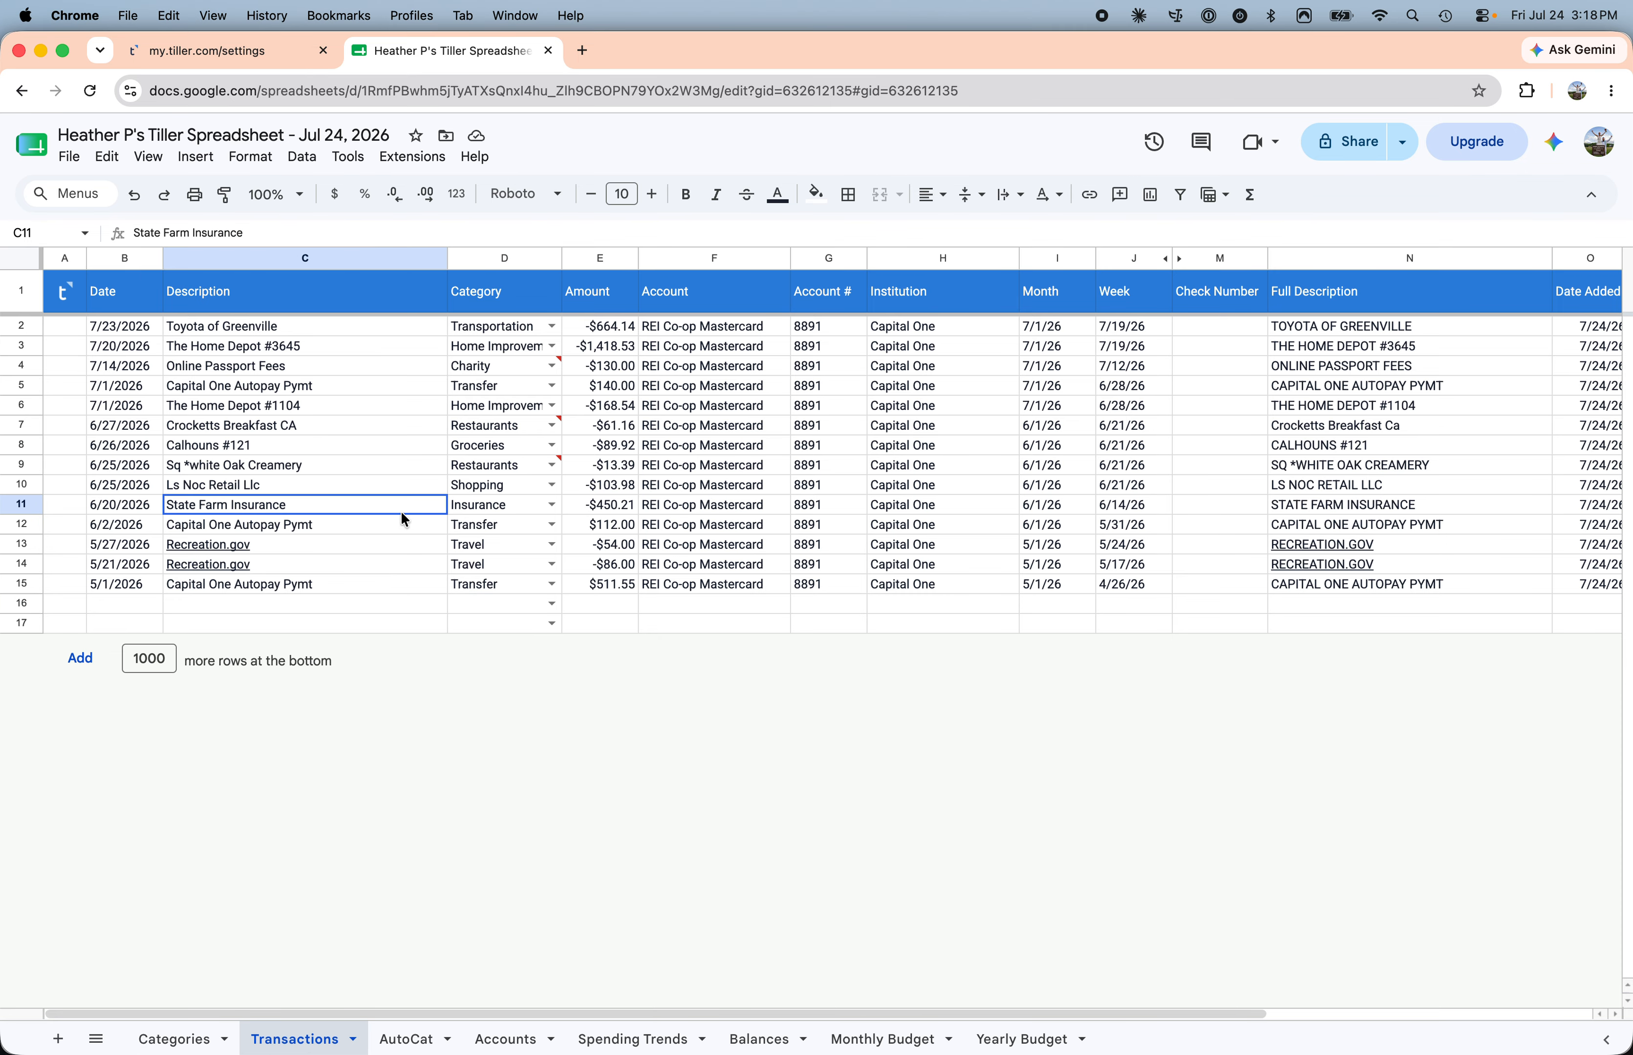
click(487, 372)
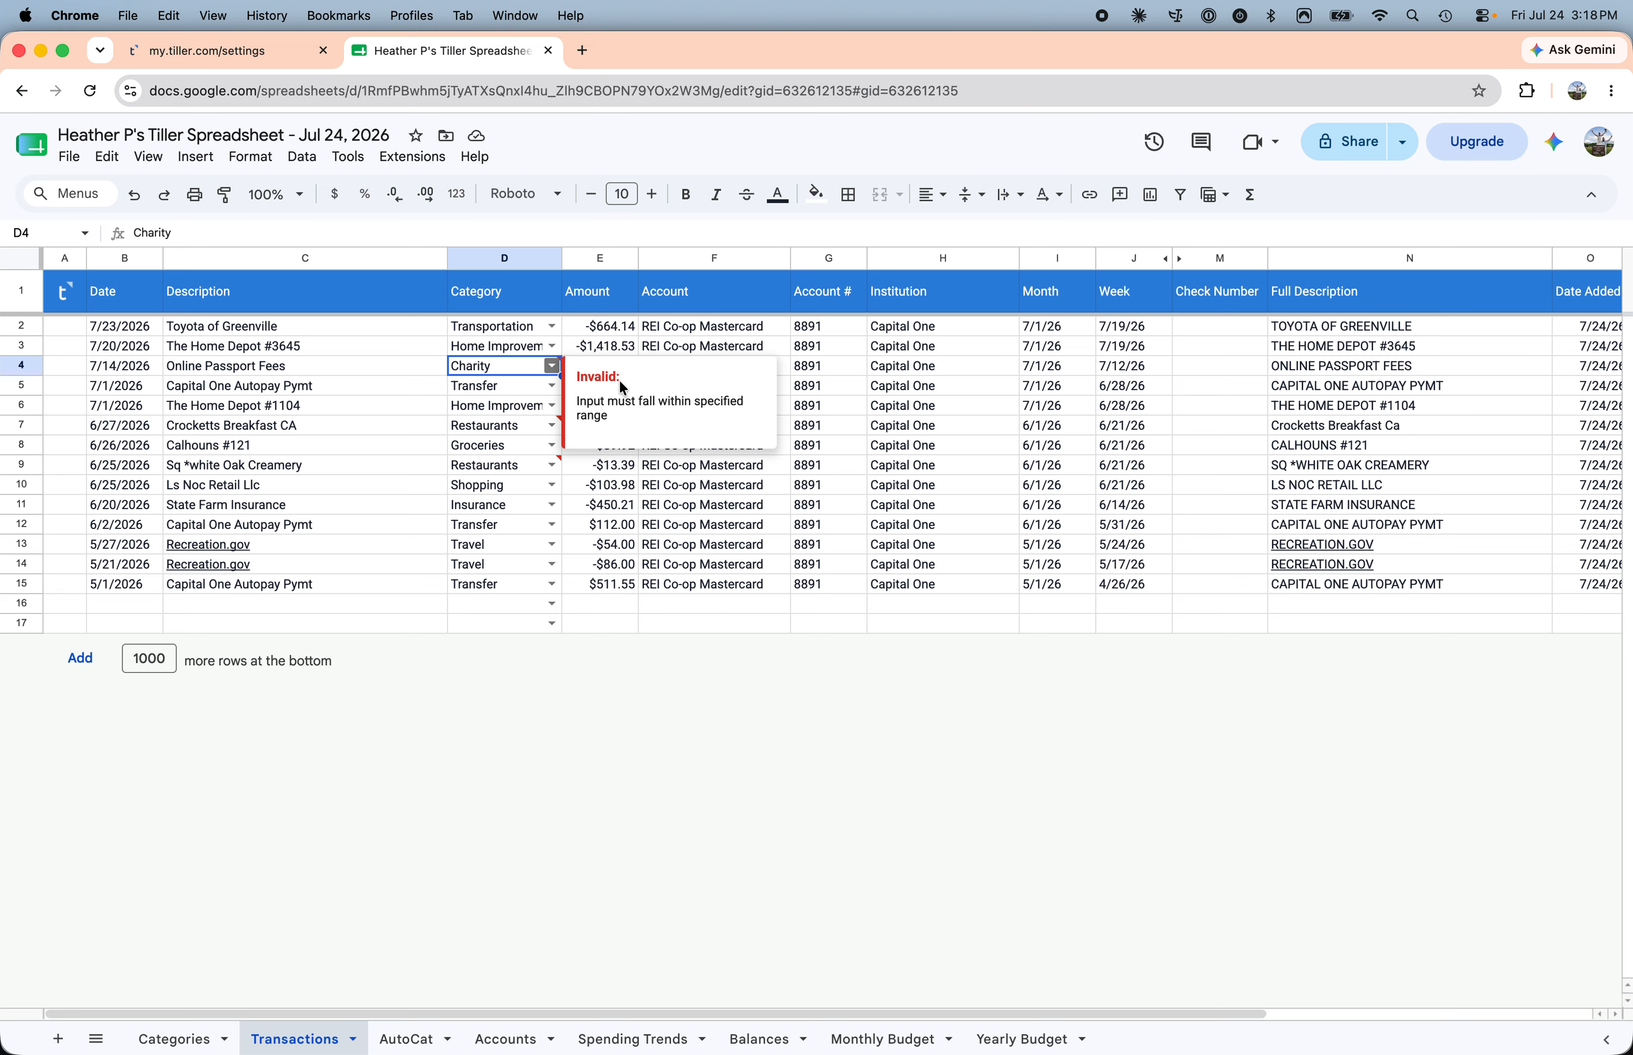
Step: Add a filter to the whole Transactions sheet and sort it by Category from A to Z
click(25, 260)
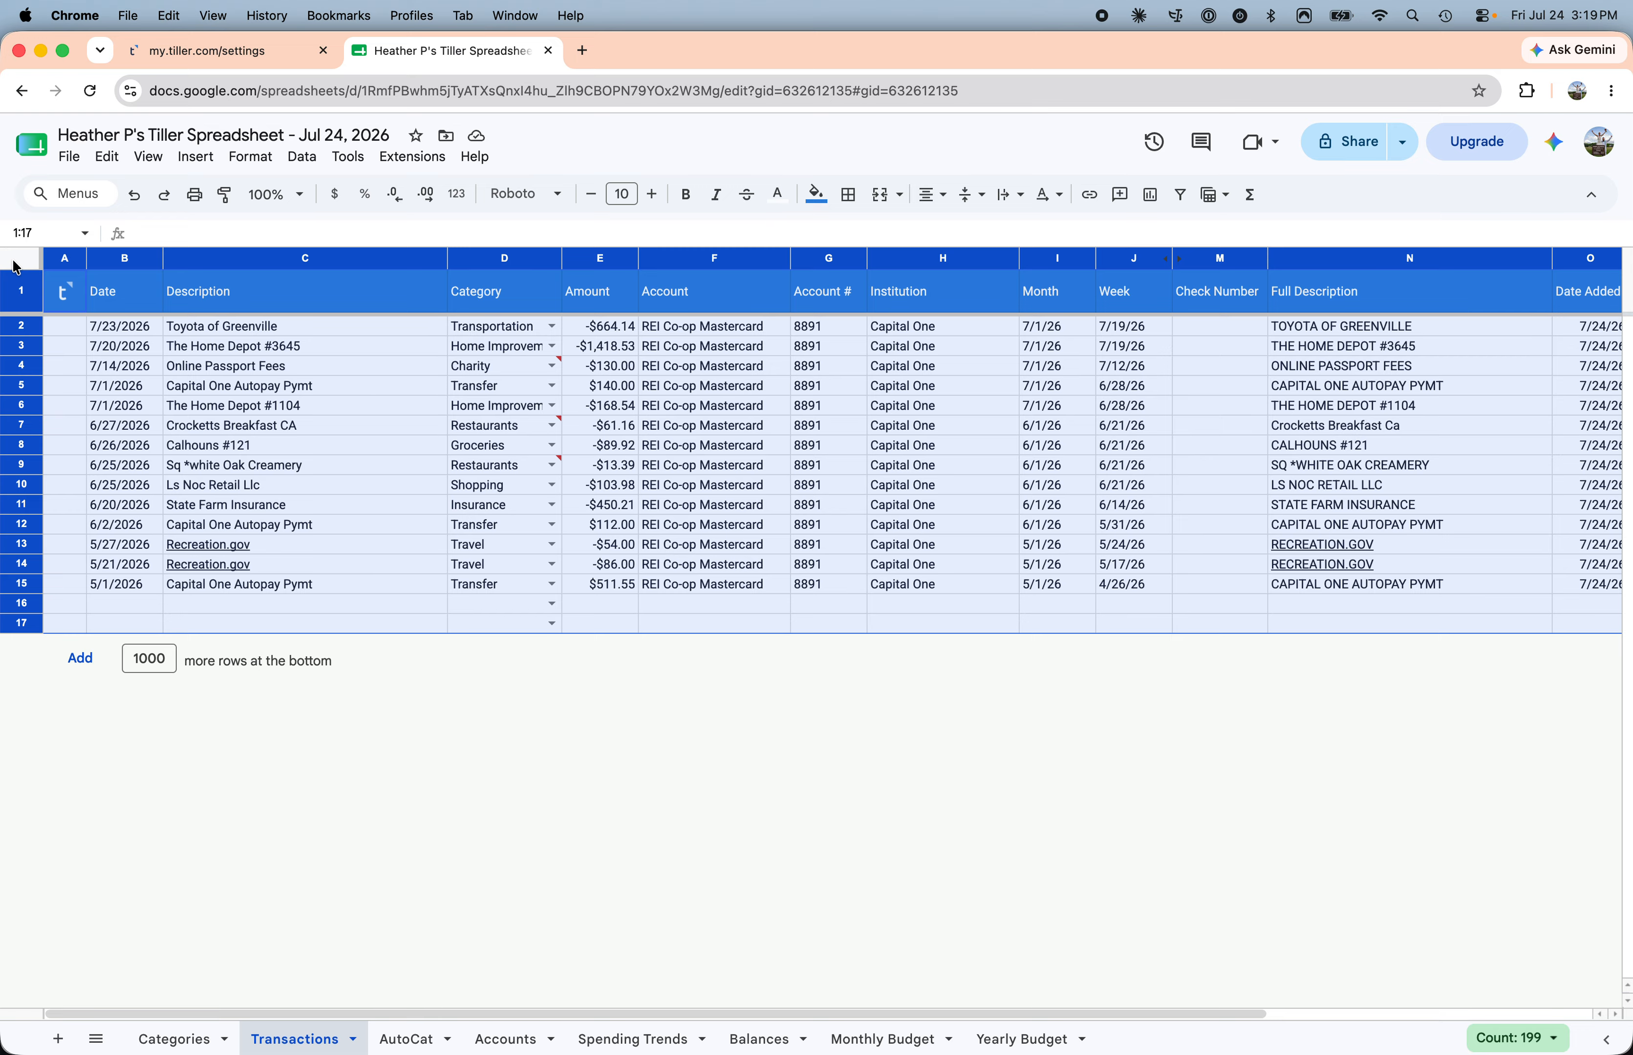
click(1180, 199)
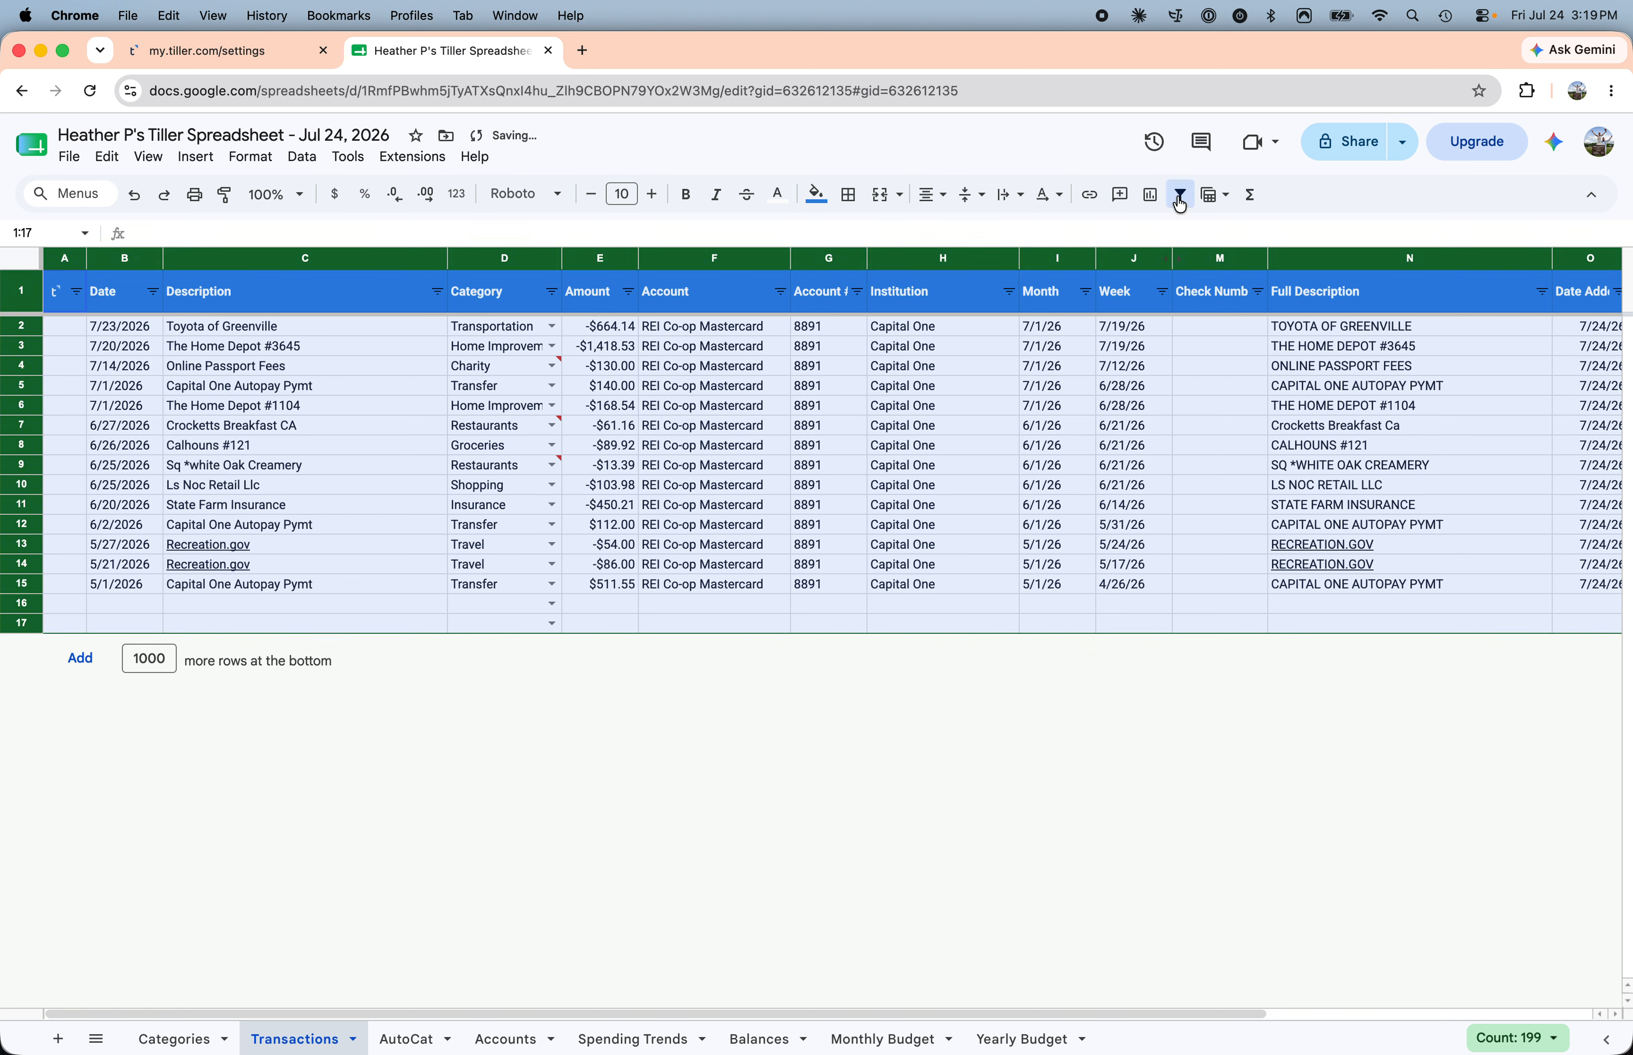
click(553, 294)
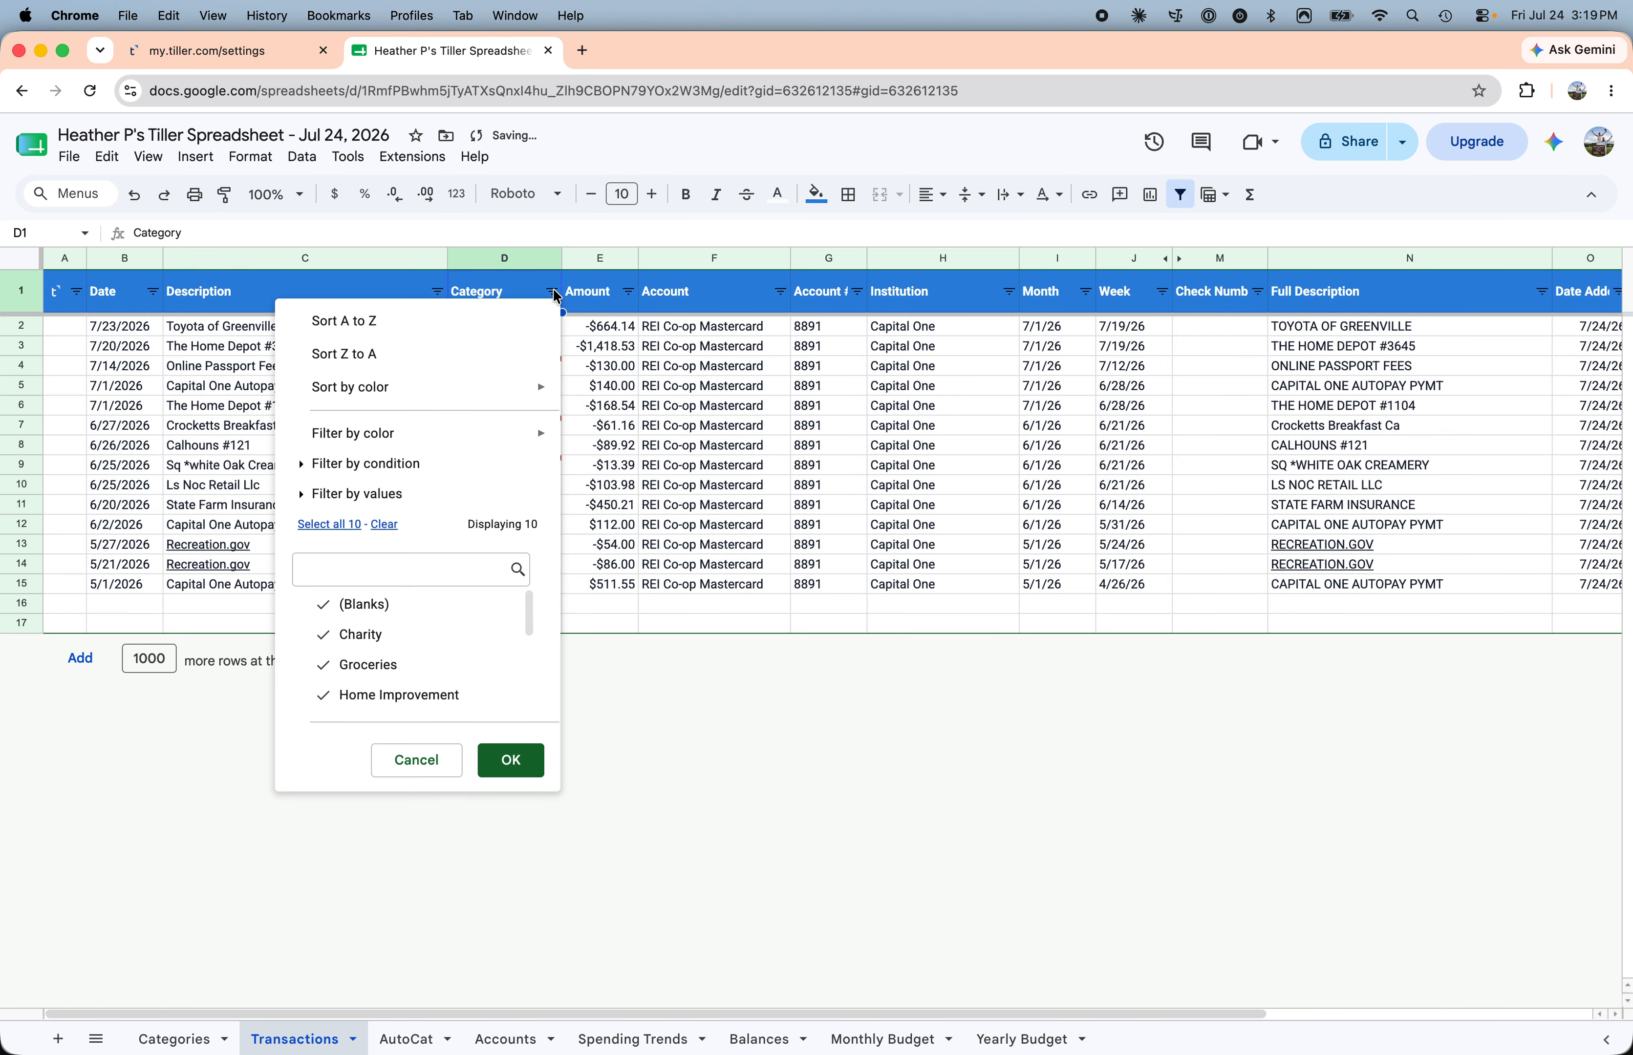
click(414, 321)
Step: Change the category of the Online Passport Fees transaction to Donations
click(489, 326)
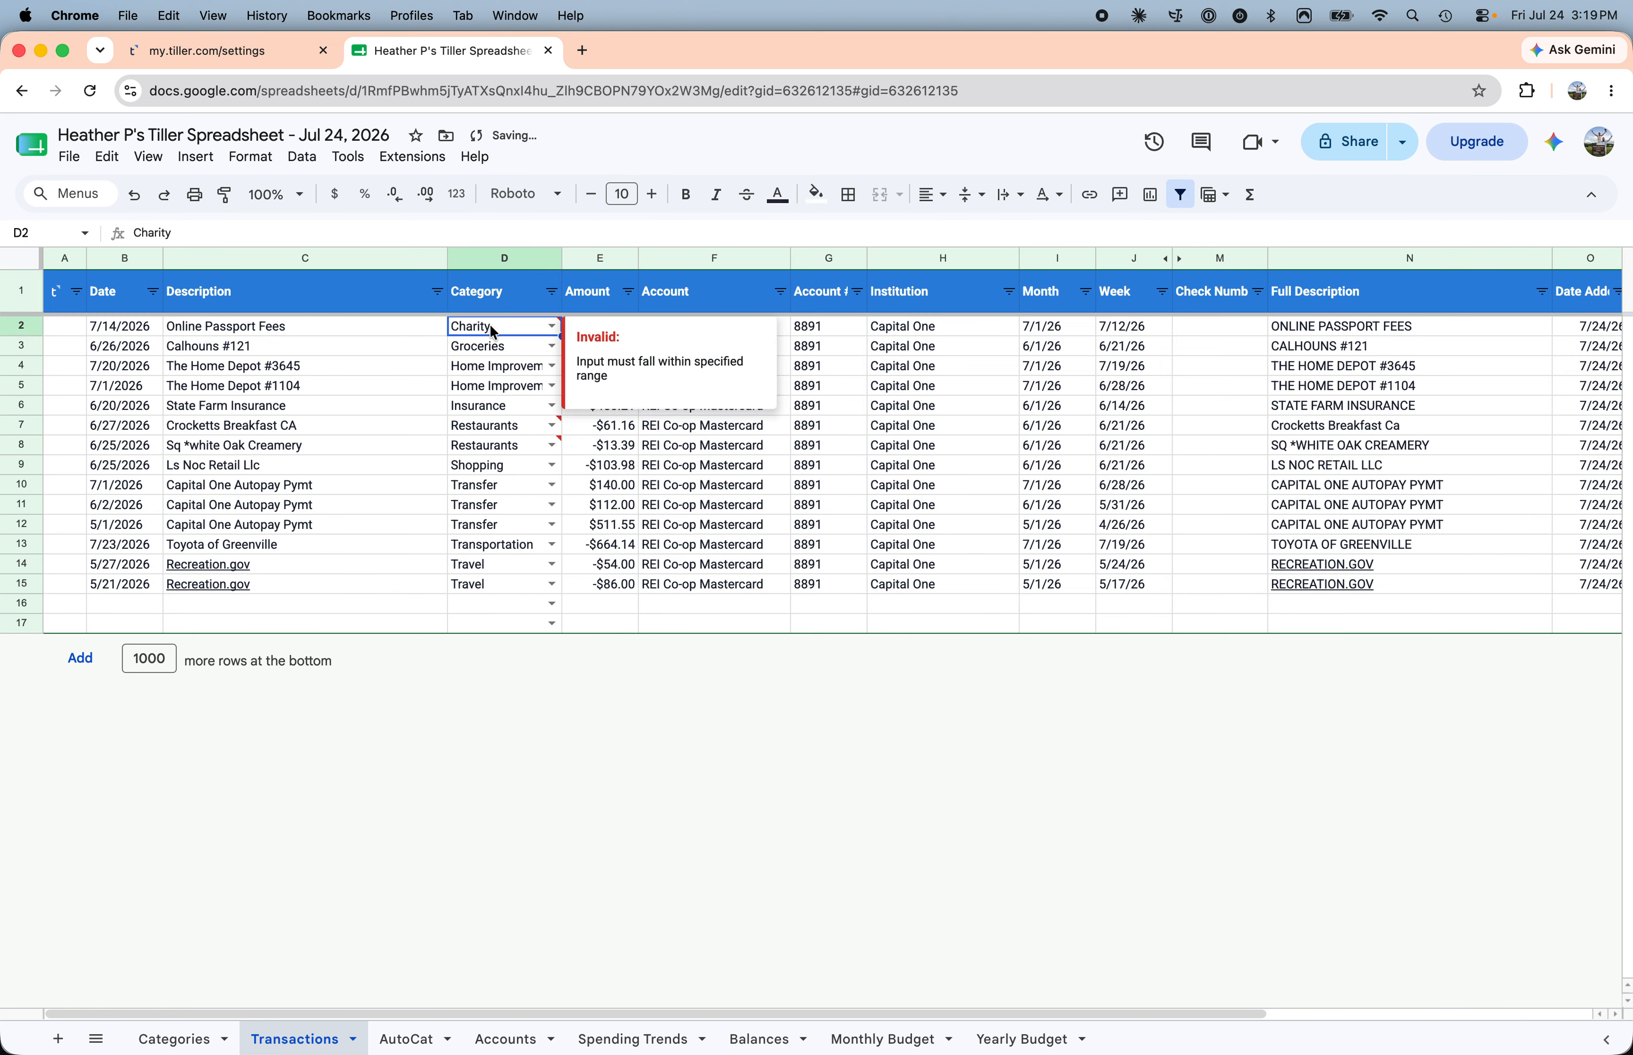
text(don)
key(Return)
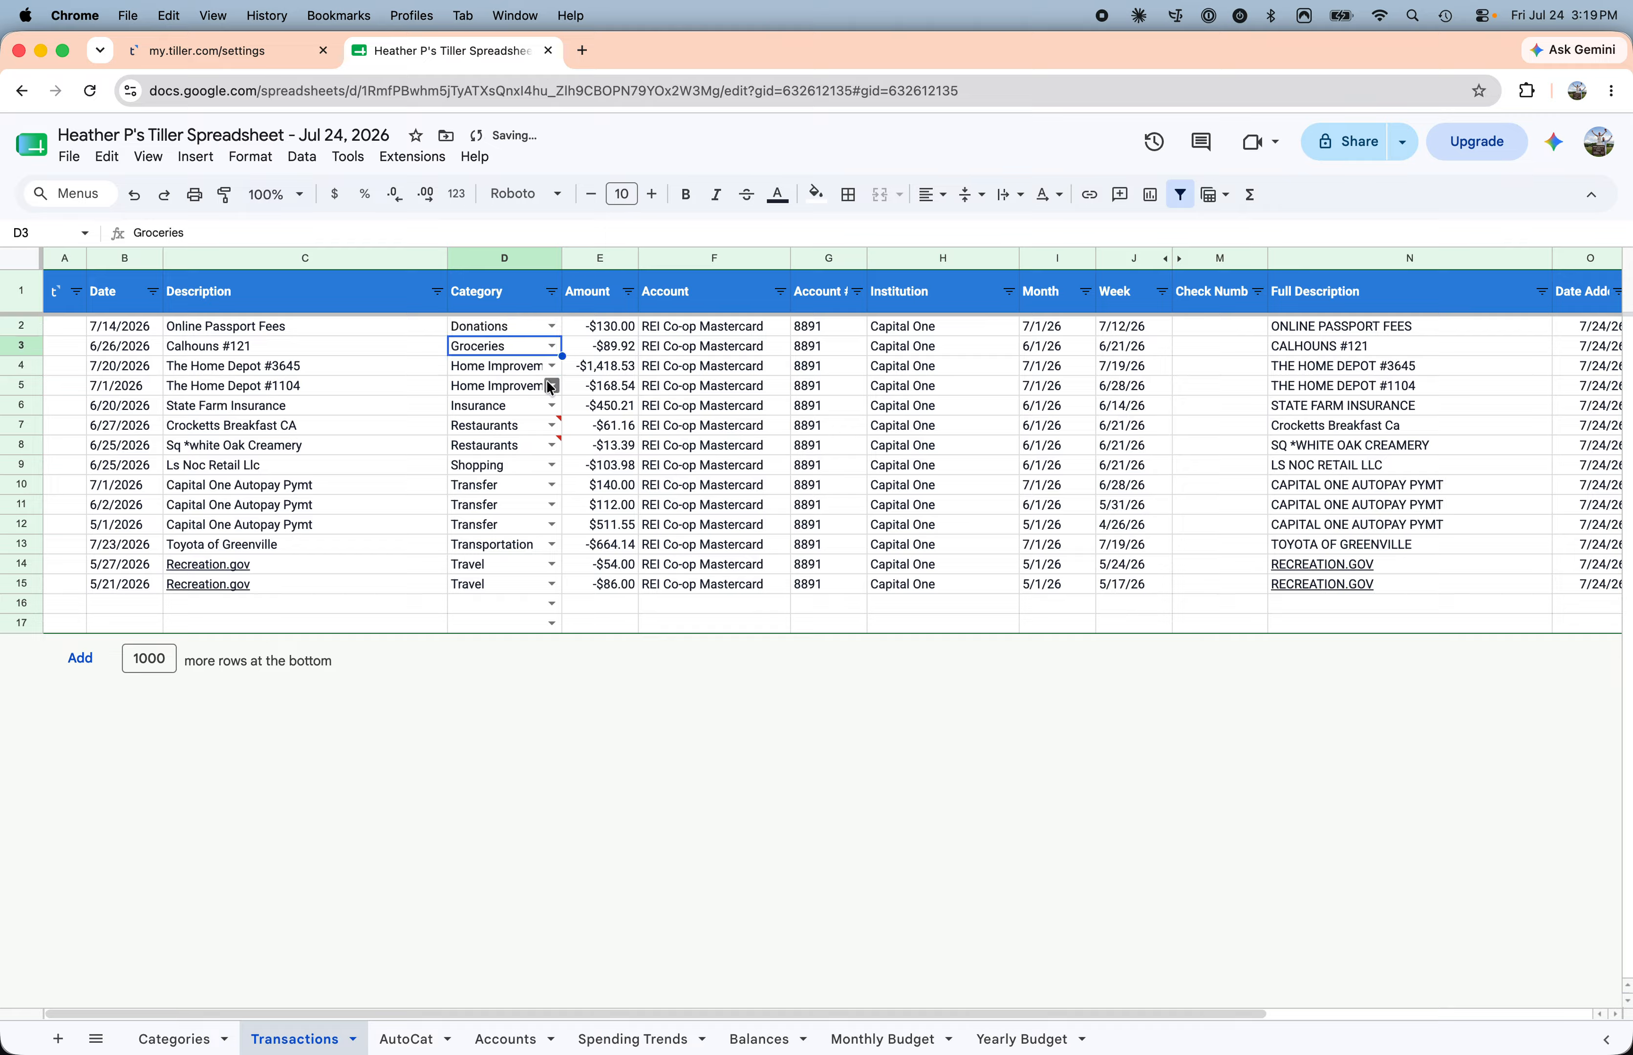
Step: Change the categories of the Crocketts Breakfast CA and Sq *white Oak Creamery transactions to Eating Out
click(531, 426)
text(ea)
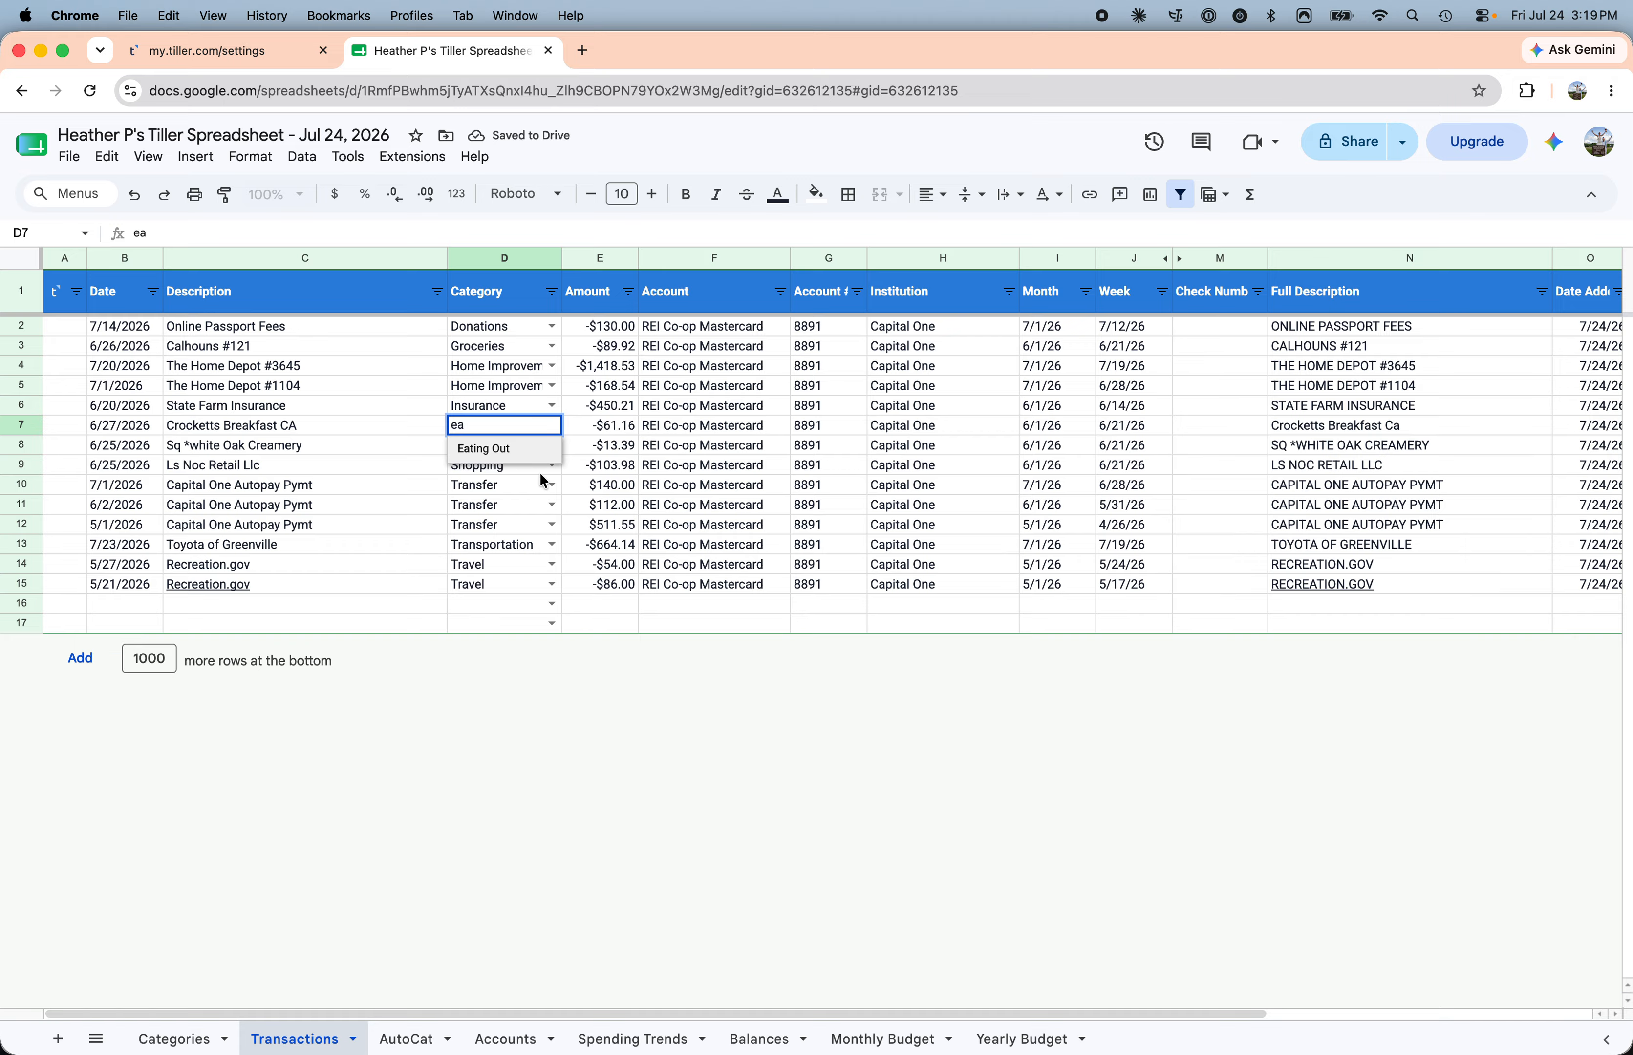
key(Return)
text(eat)
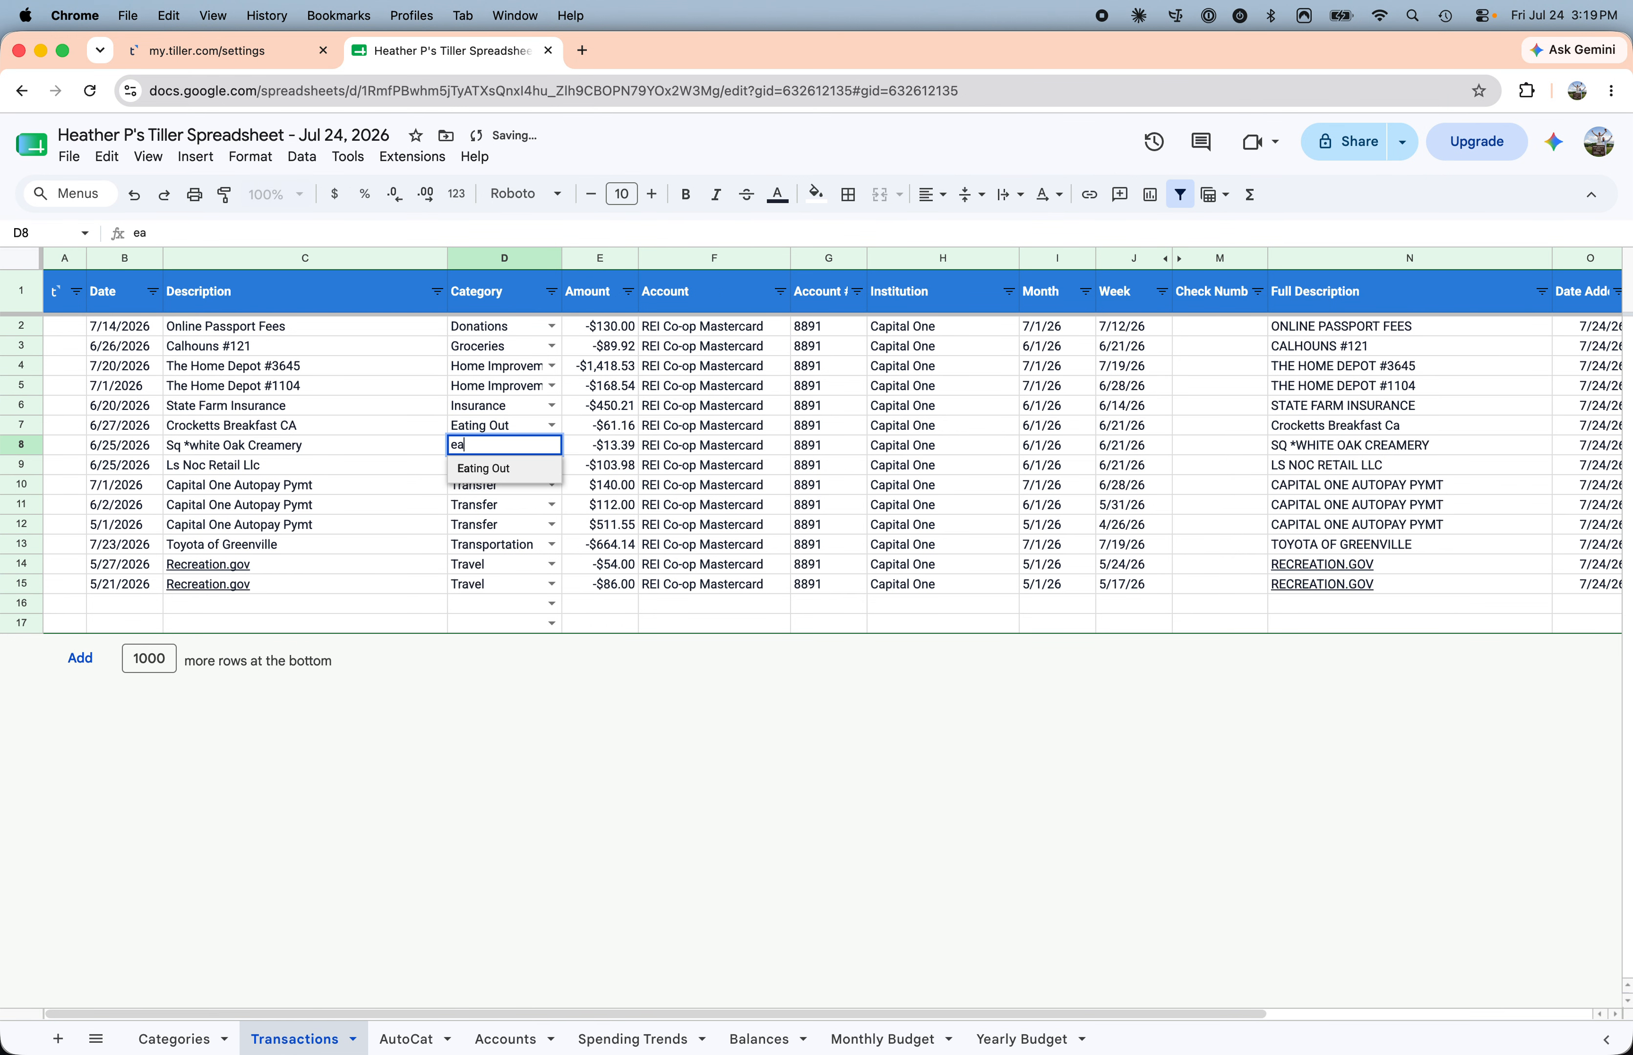
key(Return)
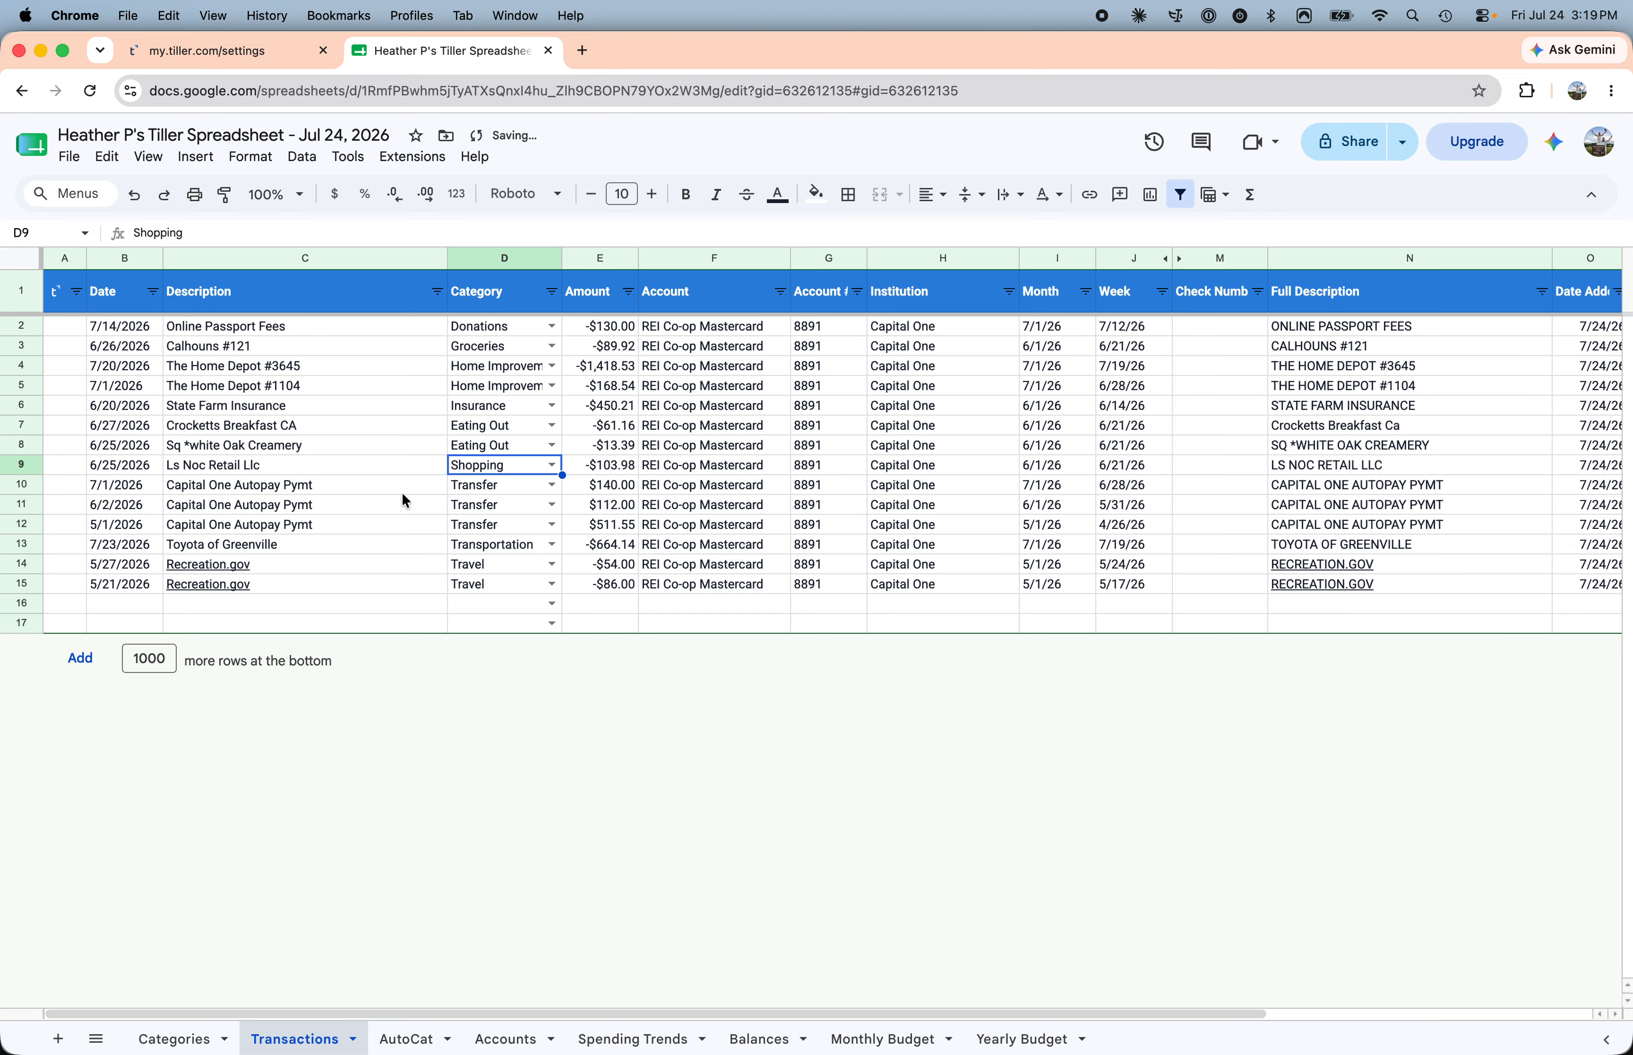
Step: Examine the descriptions and assigned categories of the White Oak Creamery, Home Depot and Toyota of Greenville transactions
click(335, 452)
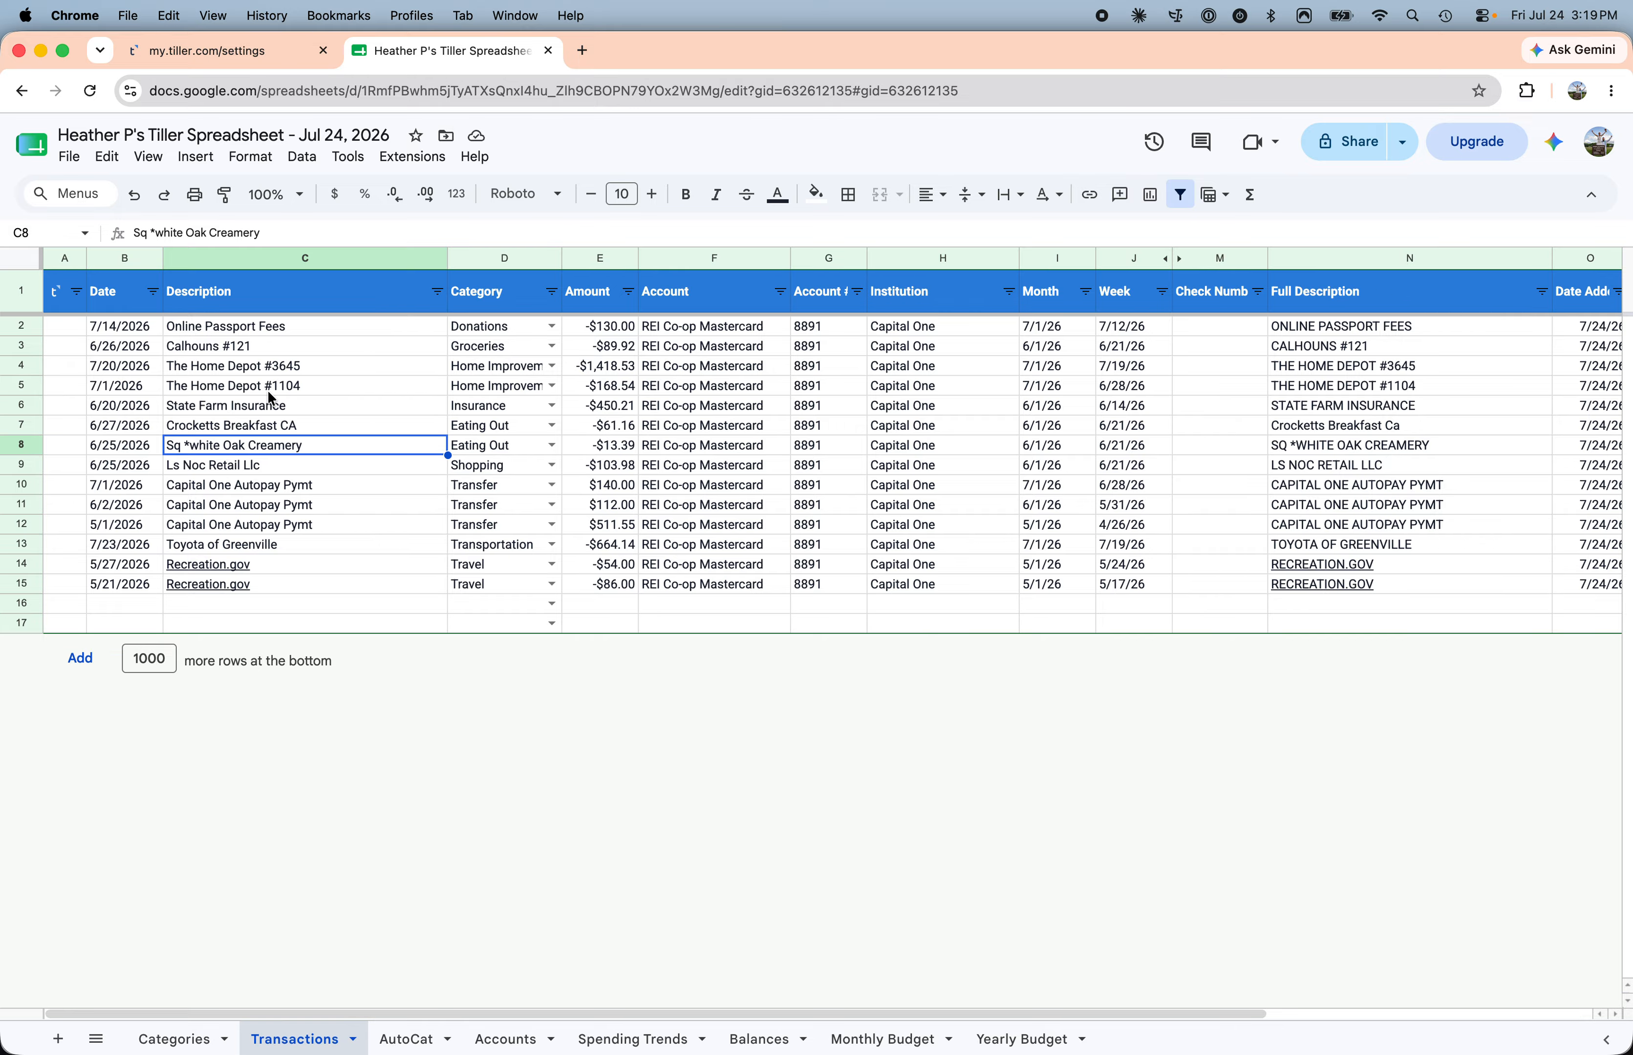
click(276, 368)
click(240, 379)
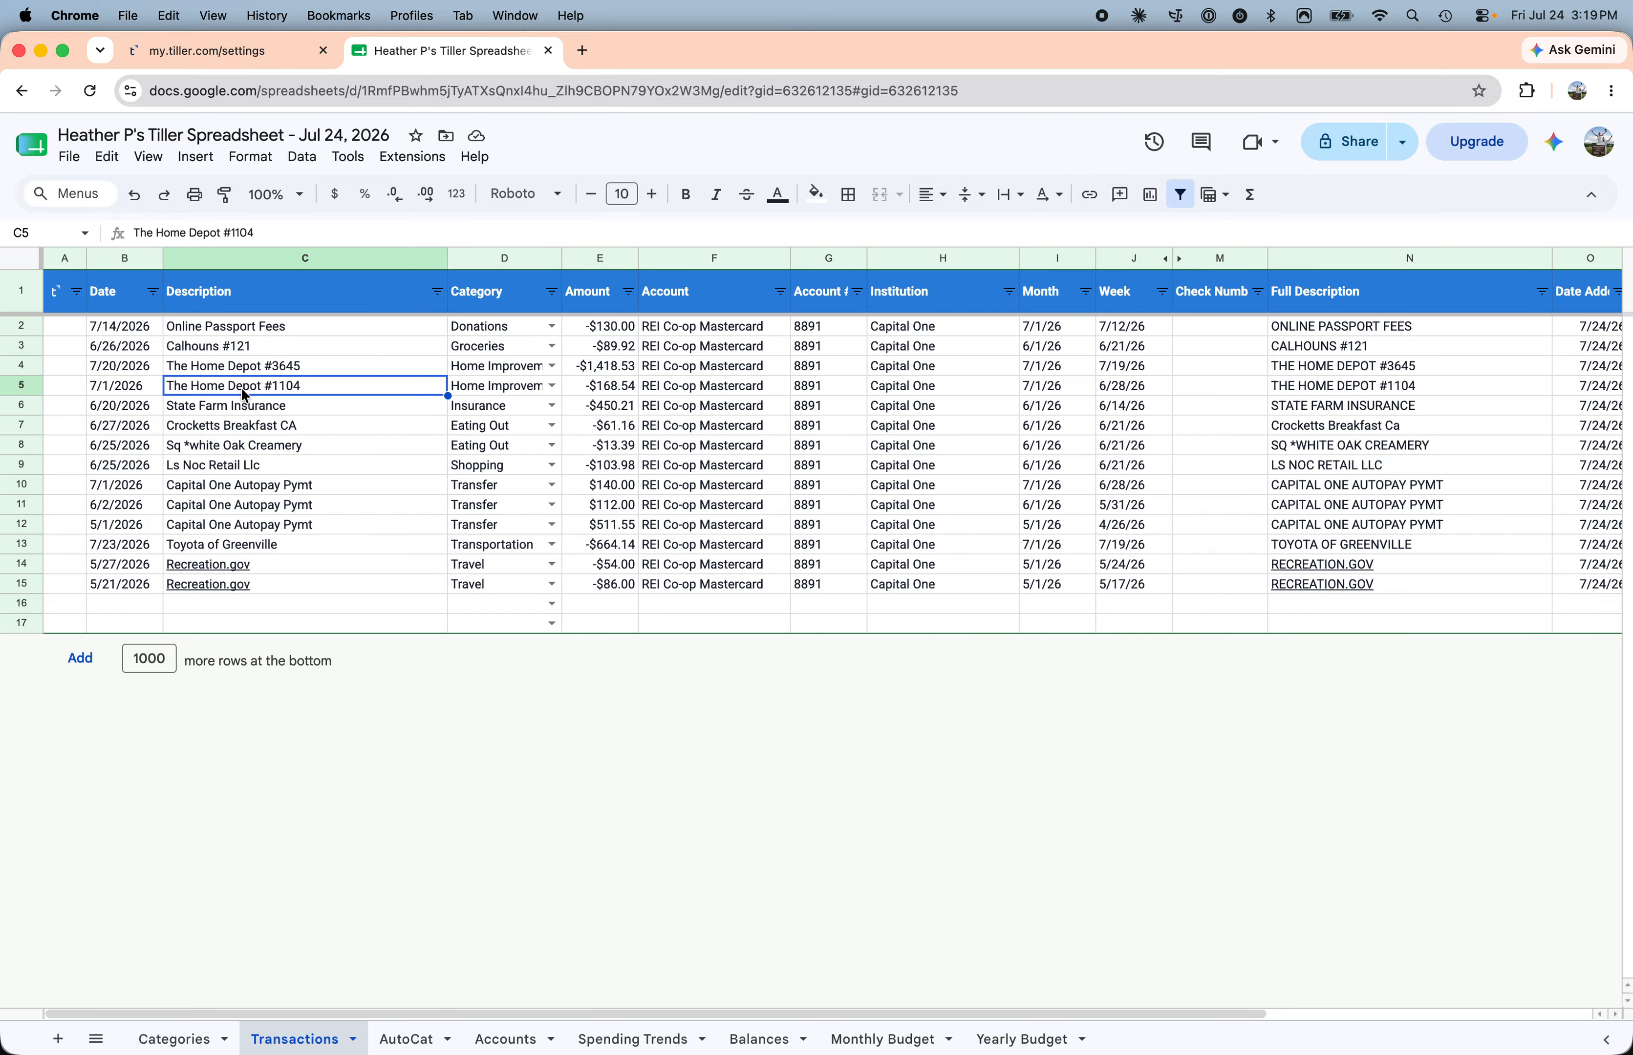
drag(477, 371, 476, 387)
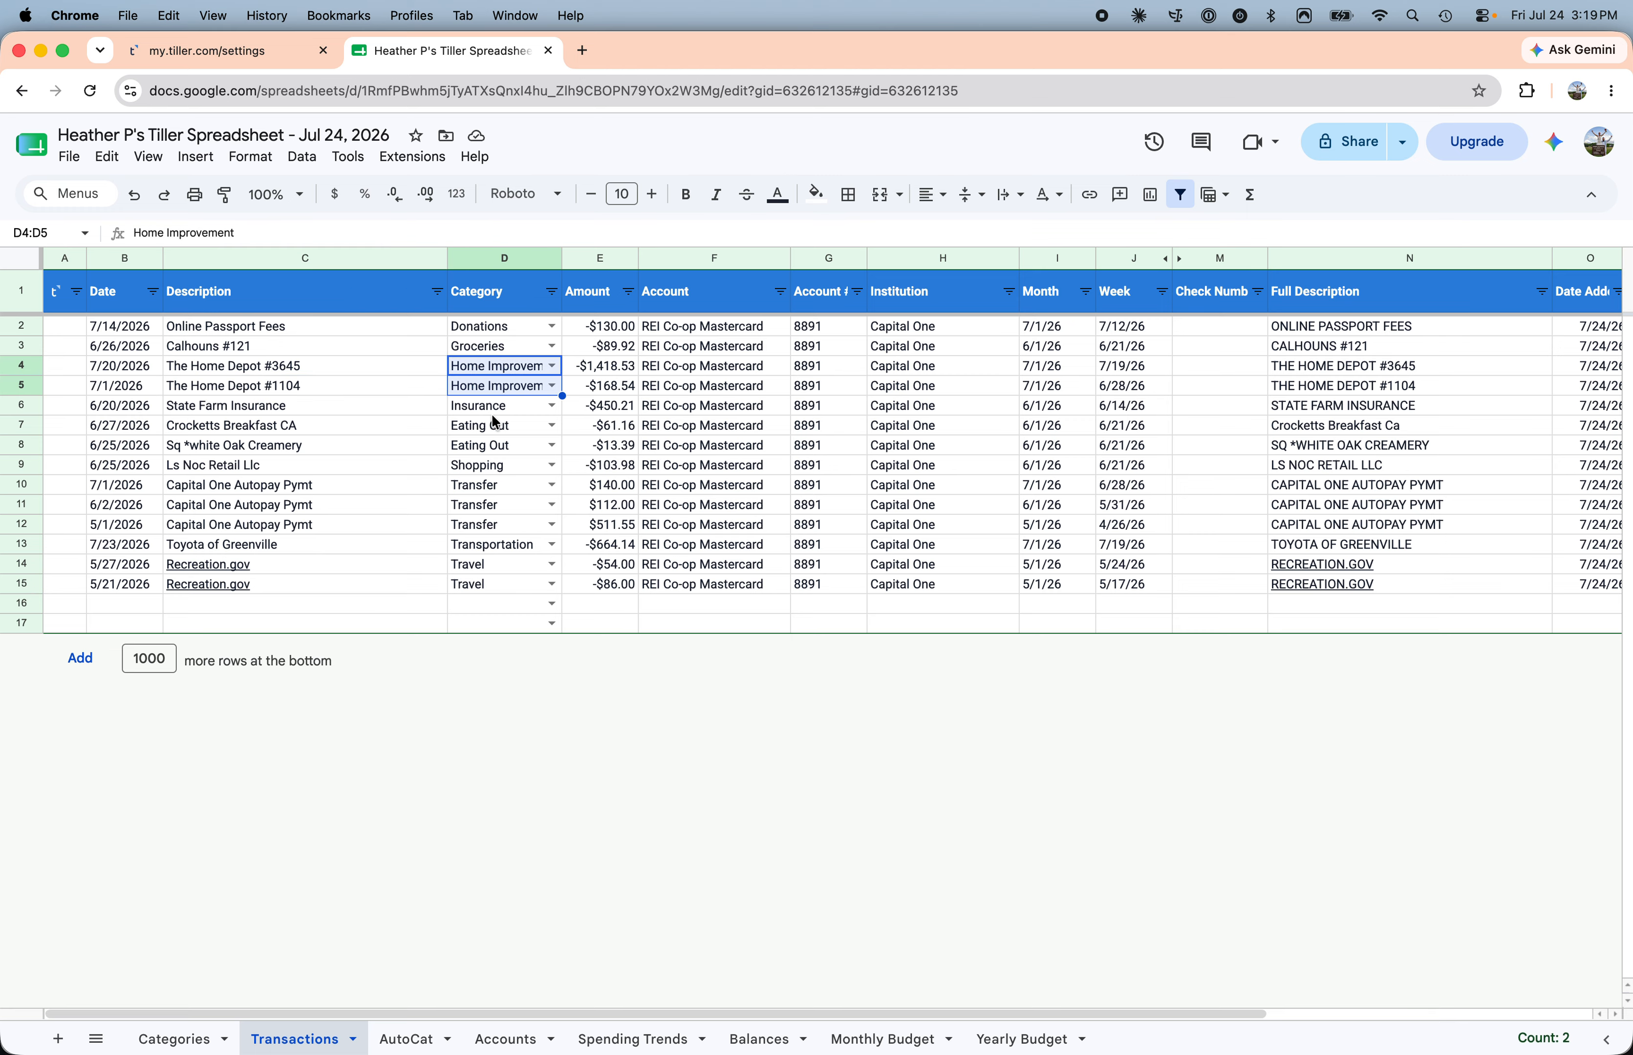
click(312, 540)
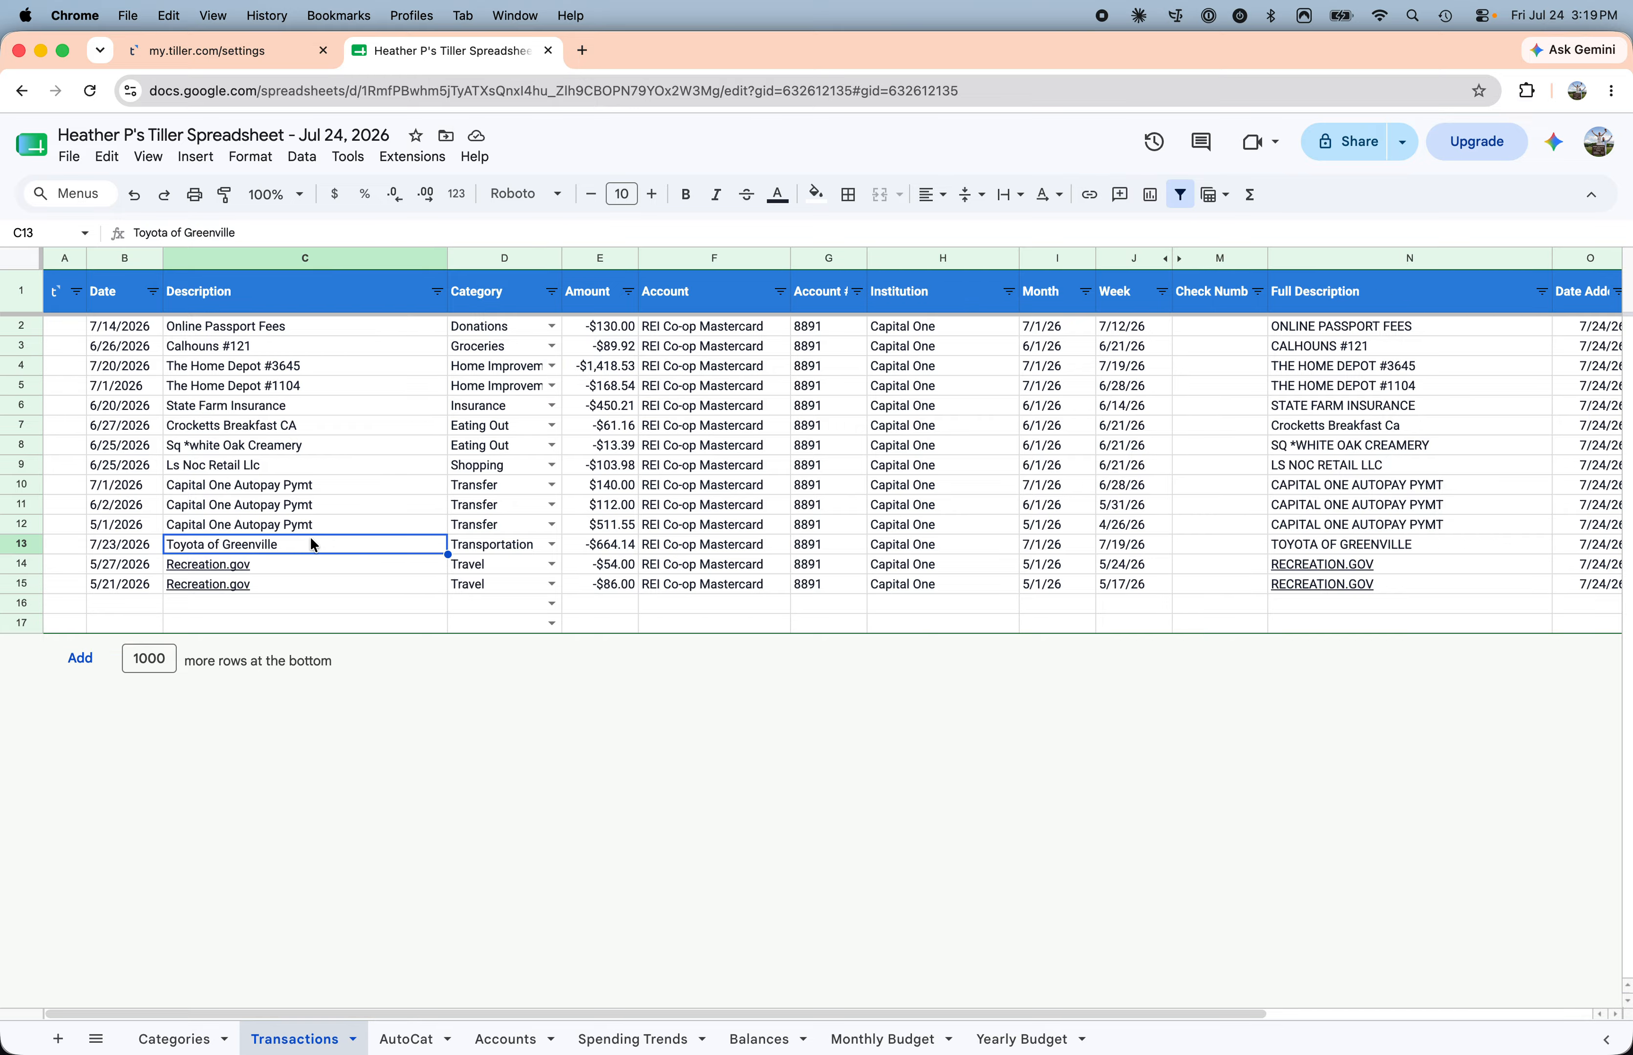
click(491, 547)
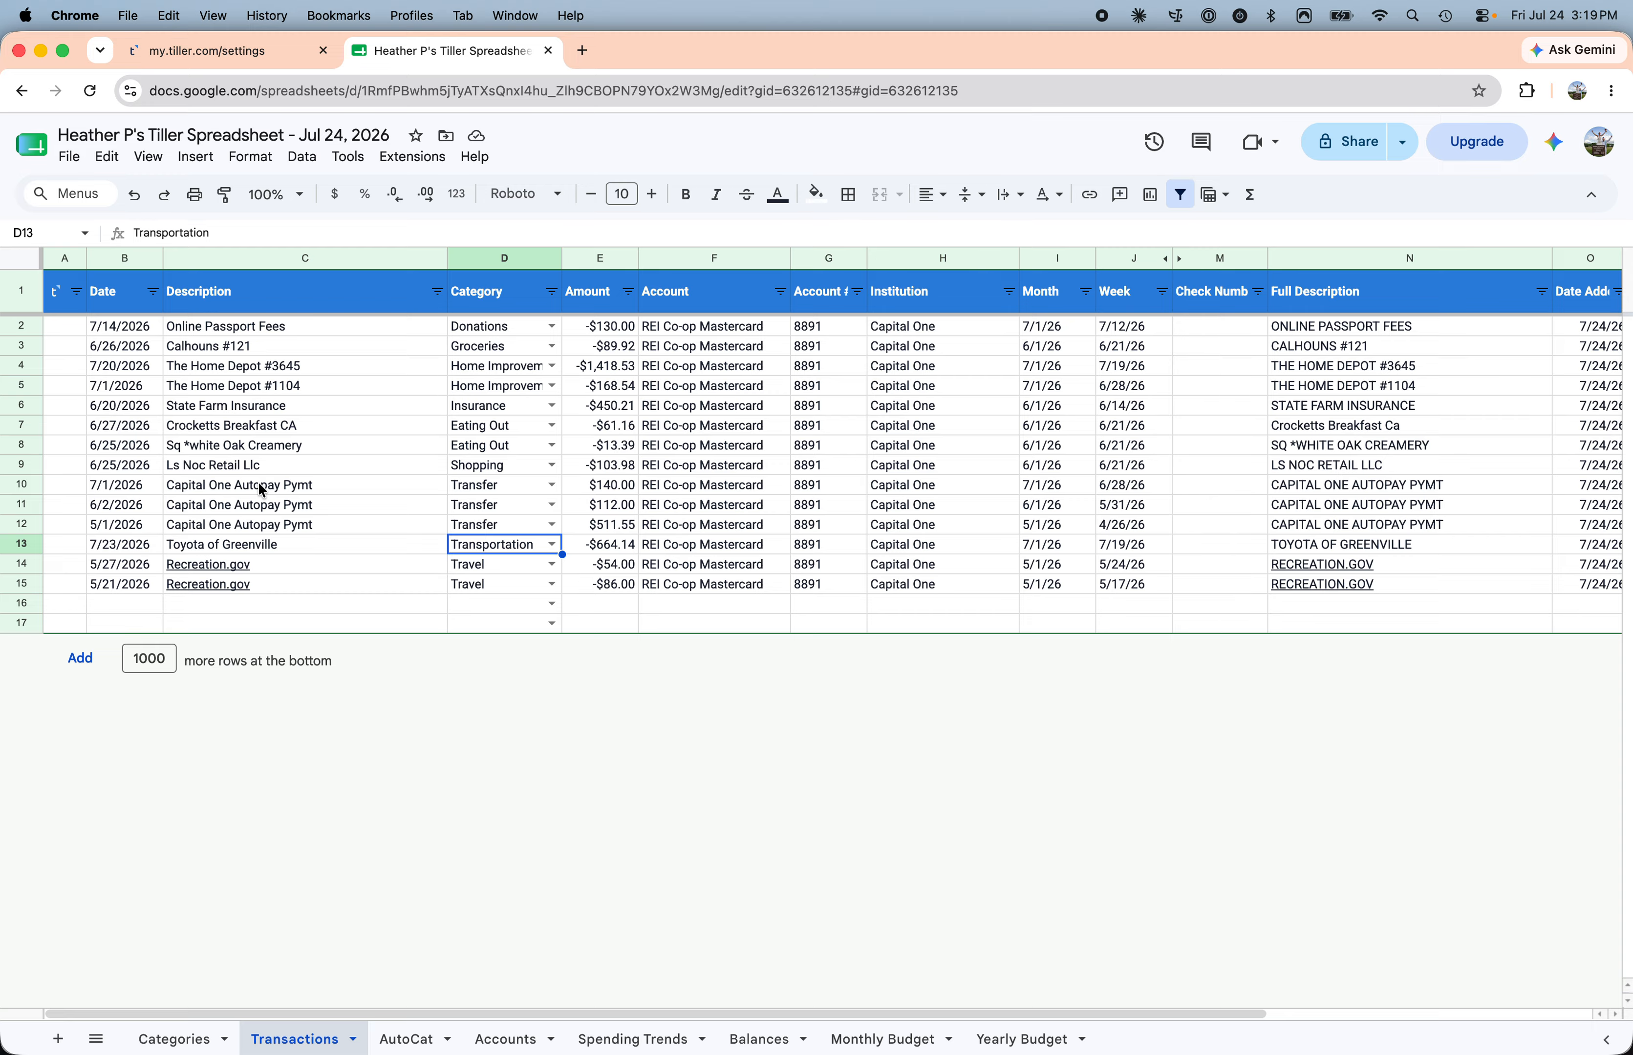
click(482, 367)
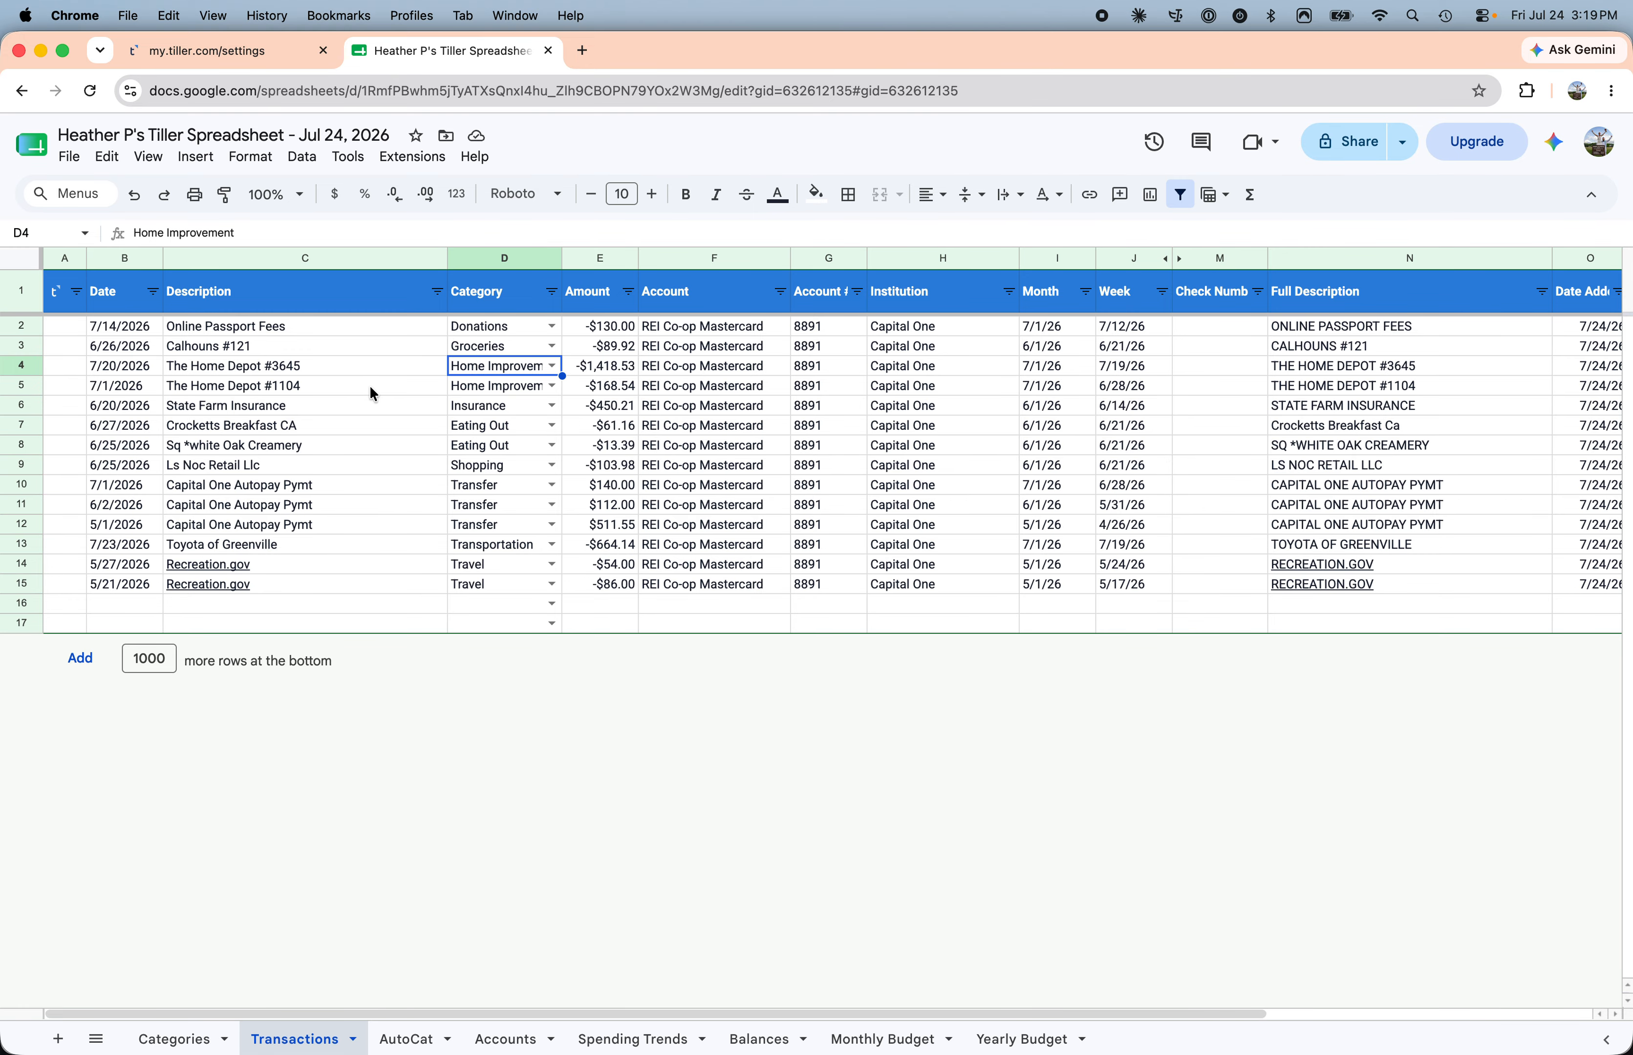
Step: Switch to the Tiller console, review the AutoCat settings for this spreadsheet and close them
click(217, 46)
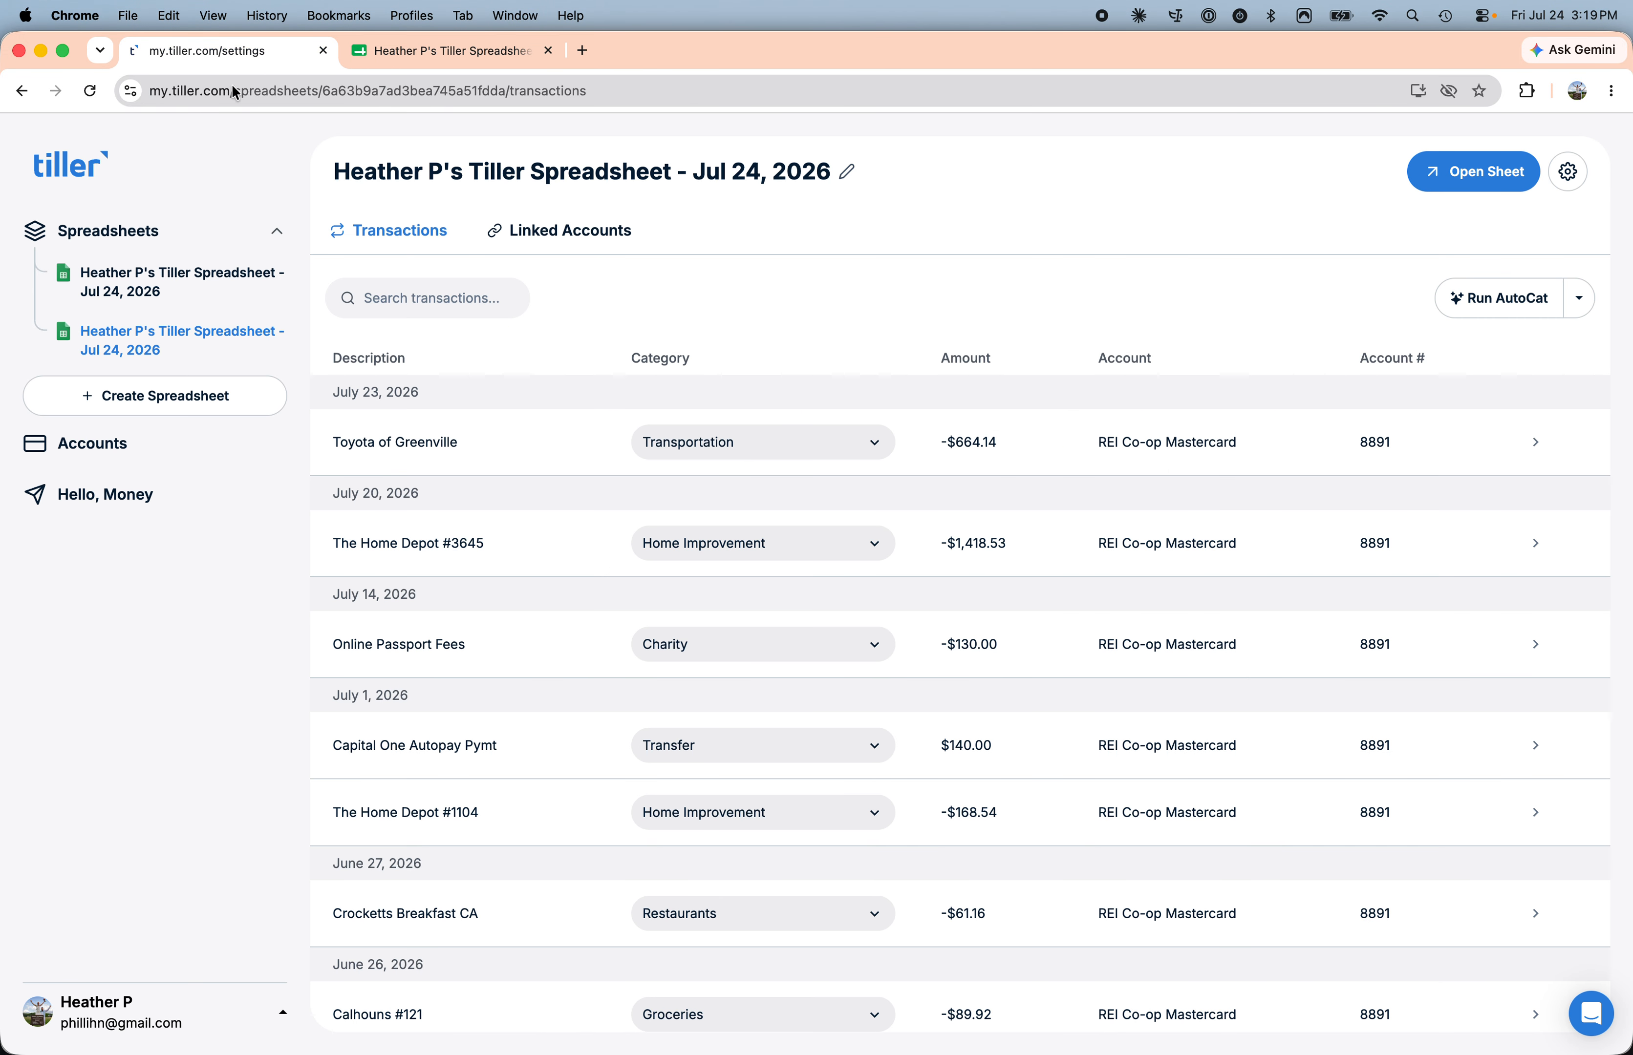
click(1579, 298)
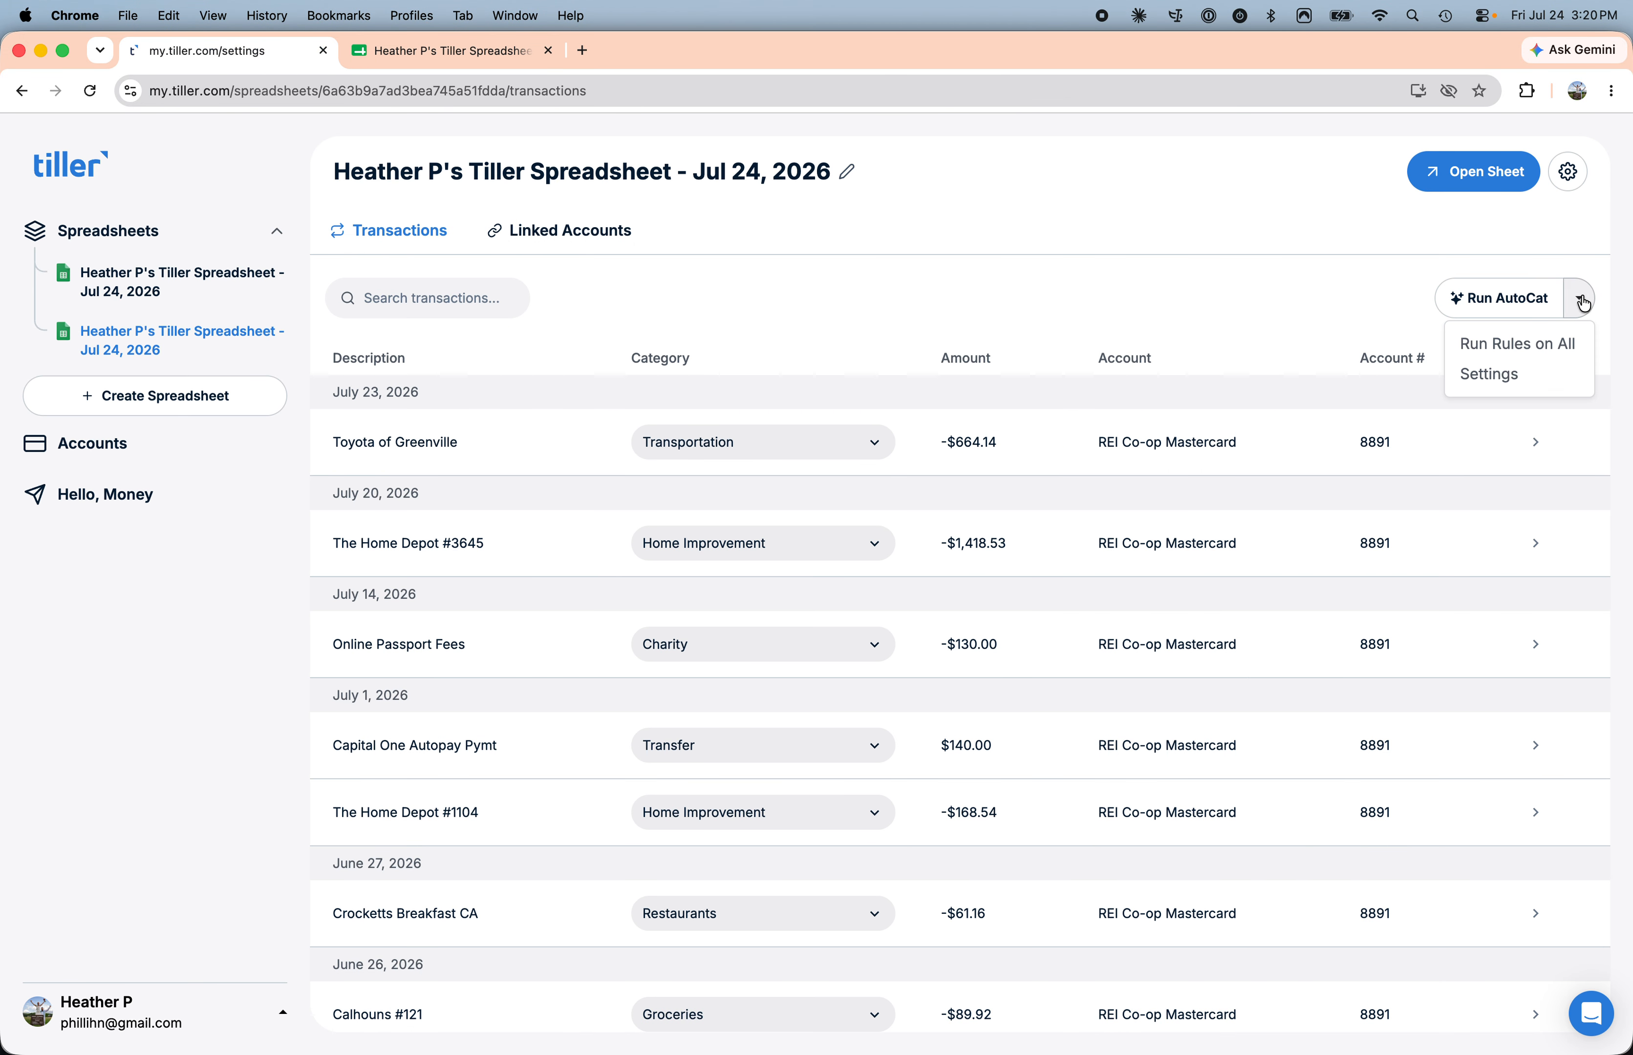
click(1493, 375)
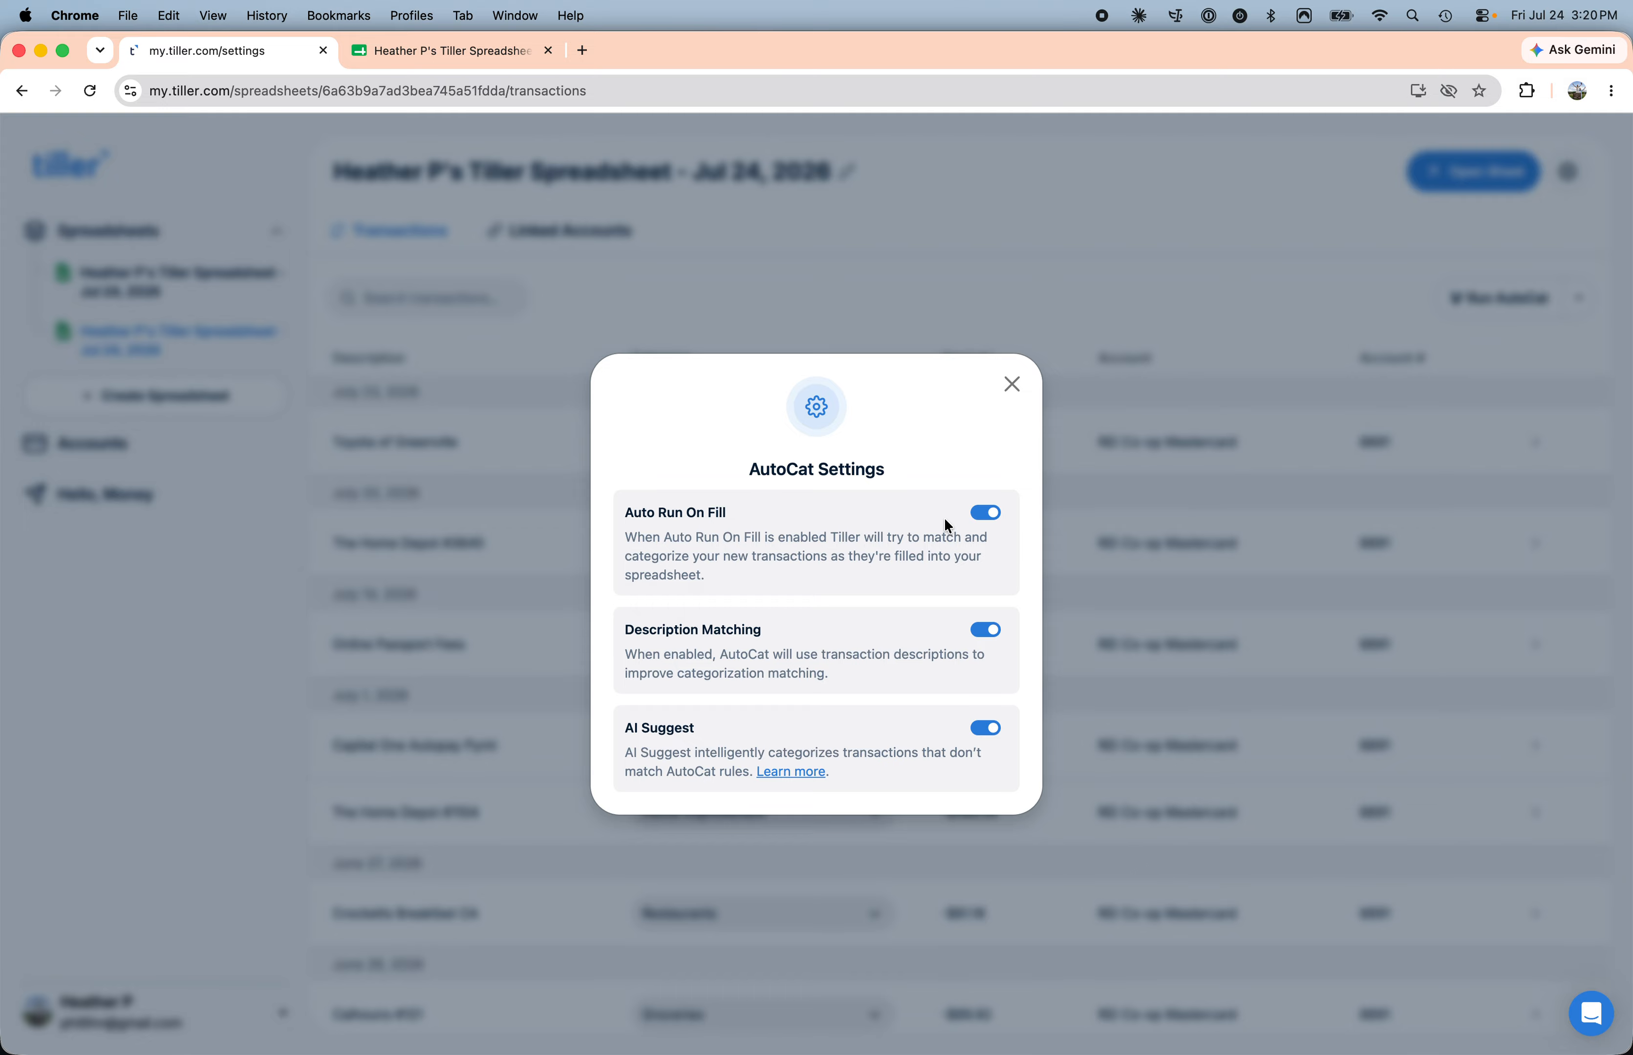
click(1012, 385)
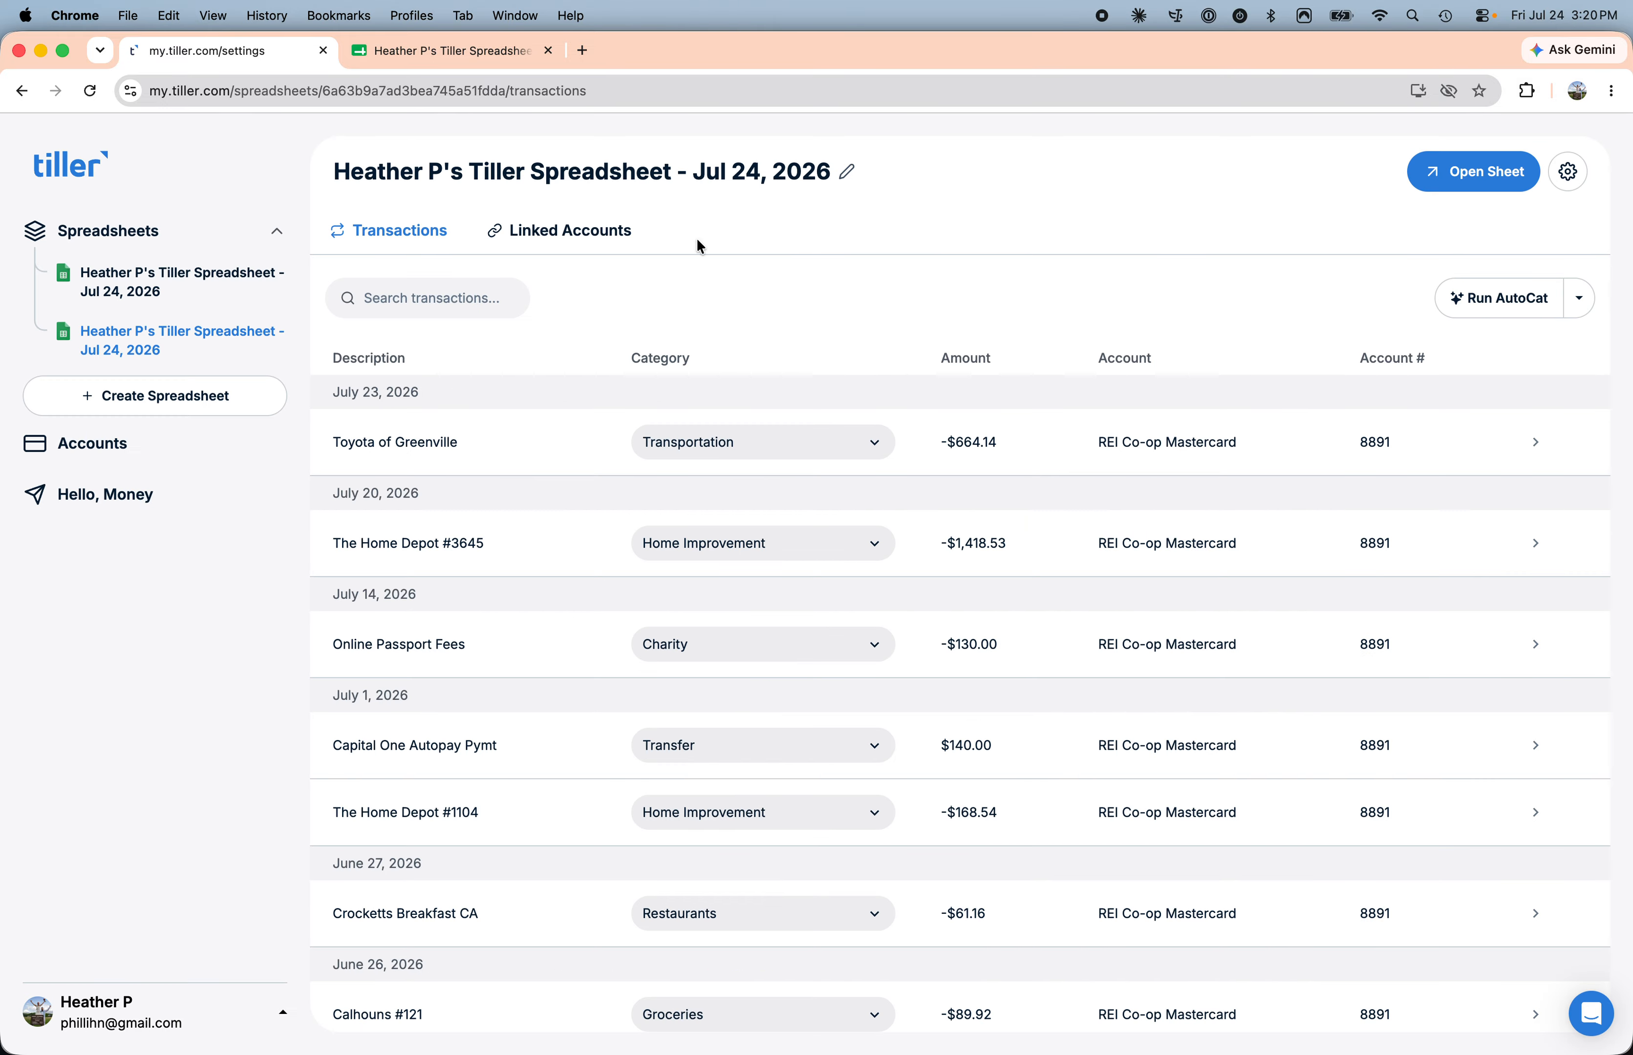
Step: Return to the Google Sheets spreadsheet and clear the Category values of all transactions in rows 2 to 15
click(433, 50)
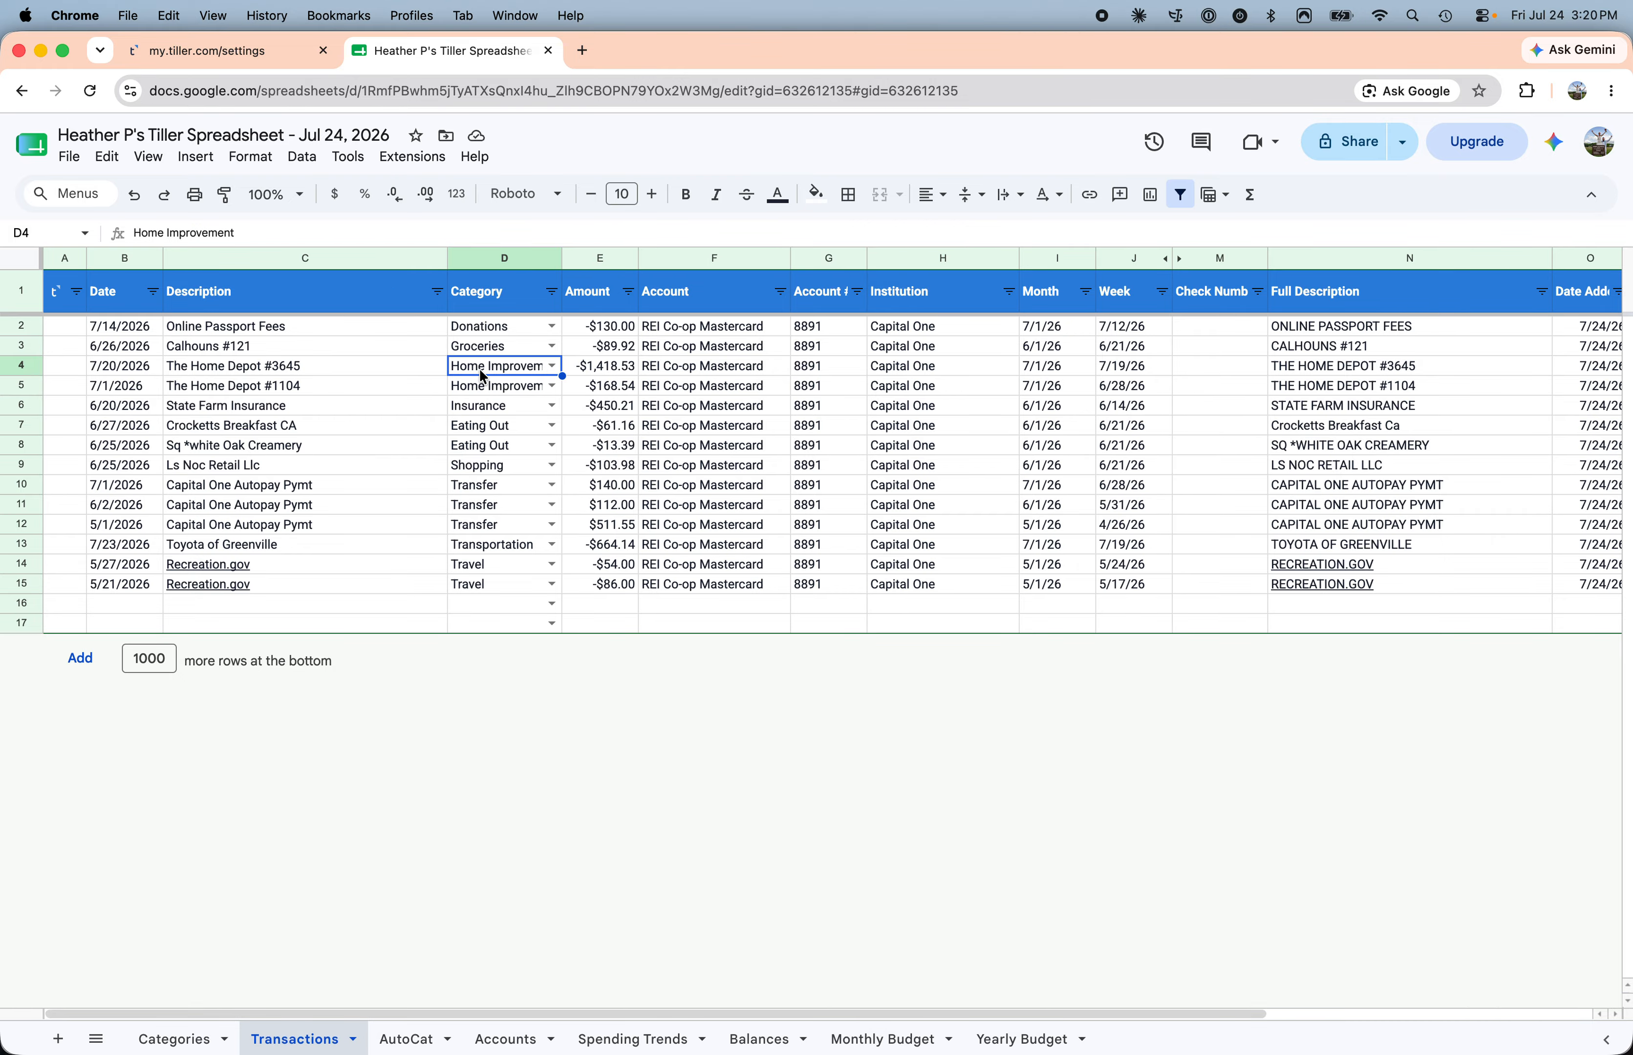
drag(472, 334, 480, 588)
key(Delete)
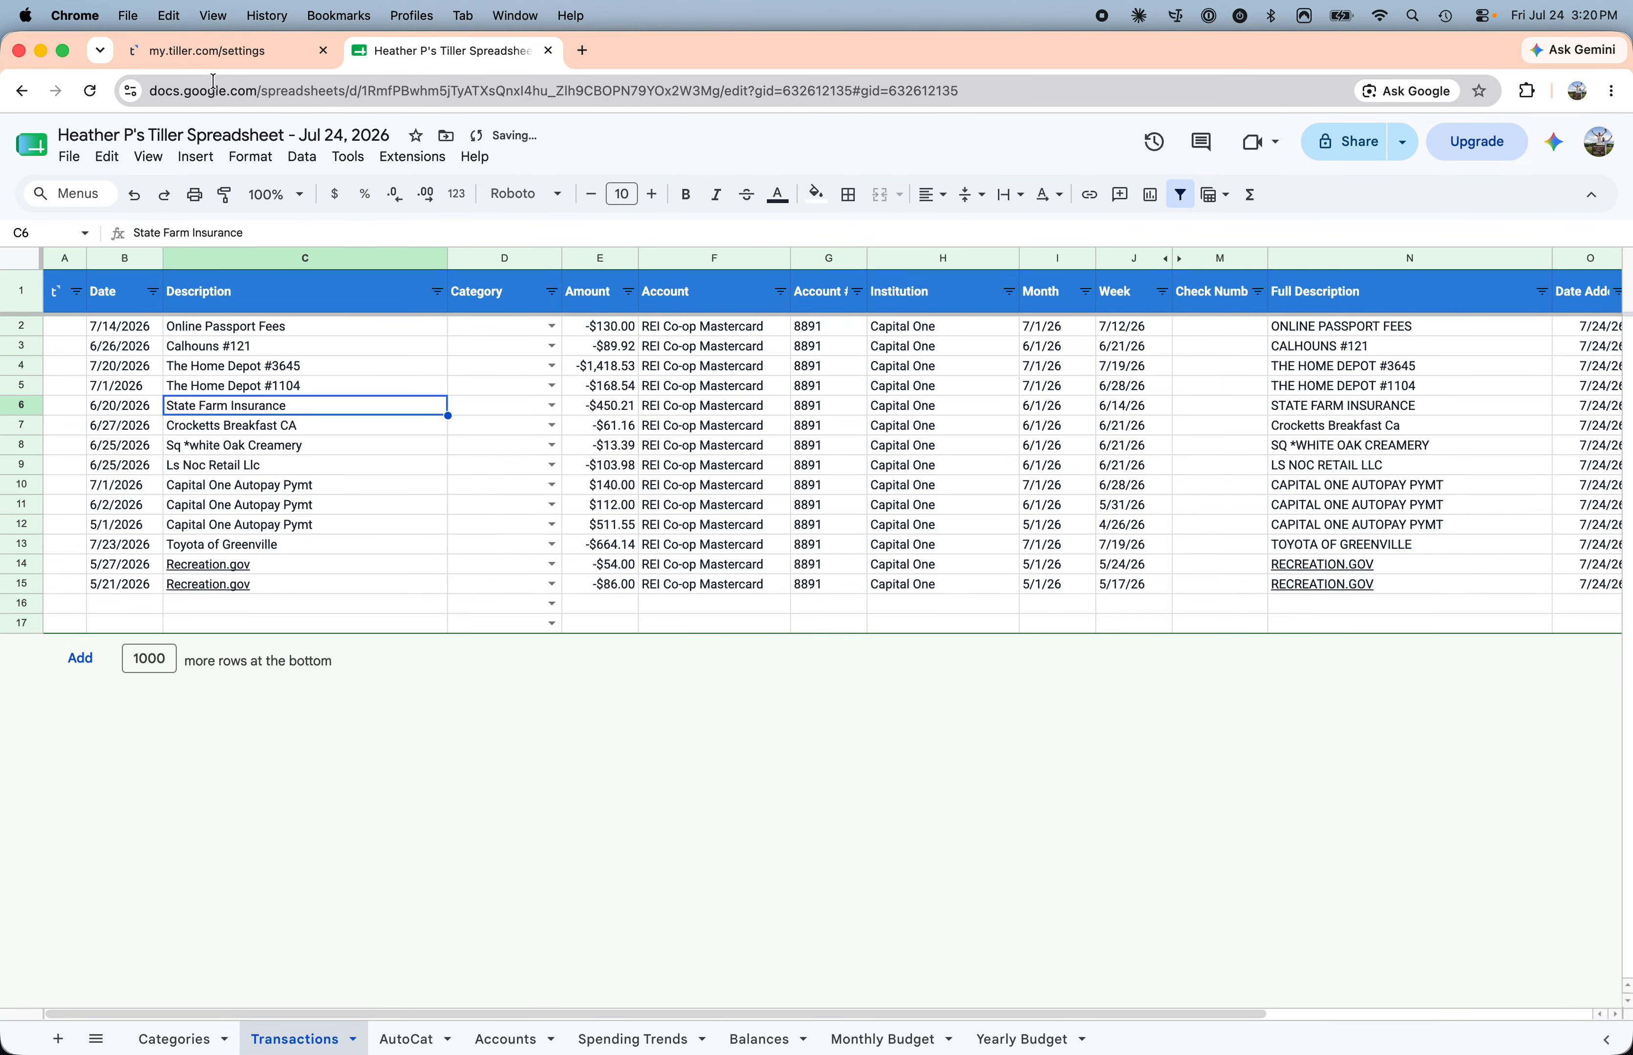
Step: Run AutoCat on the spreadsheet from the Tiller console and return to the Transactions sheet in Google Sheets
click(207, 60)
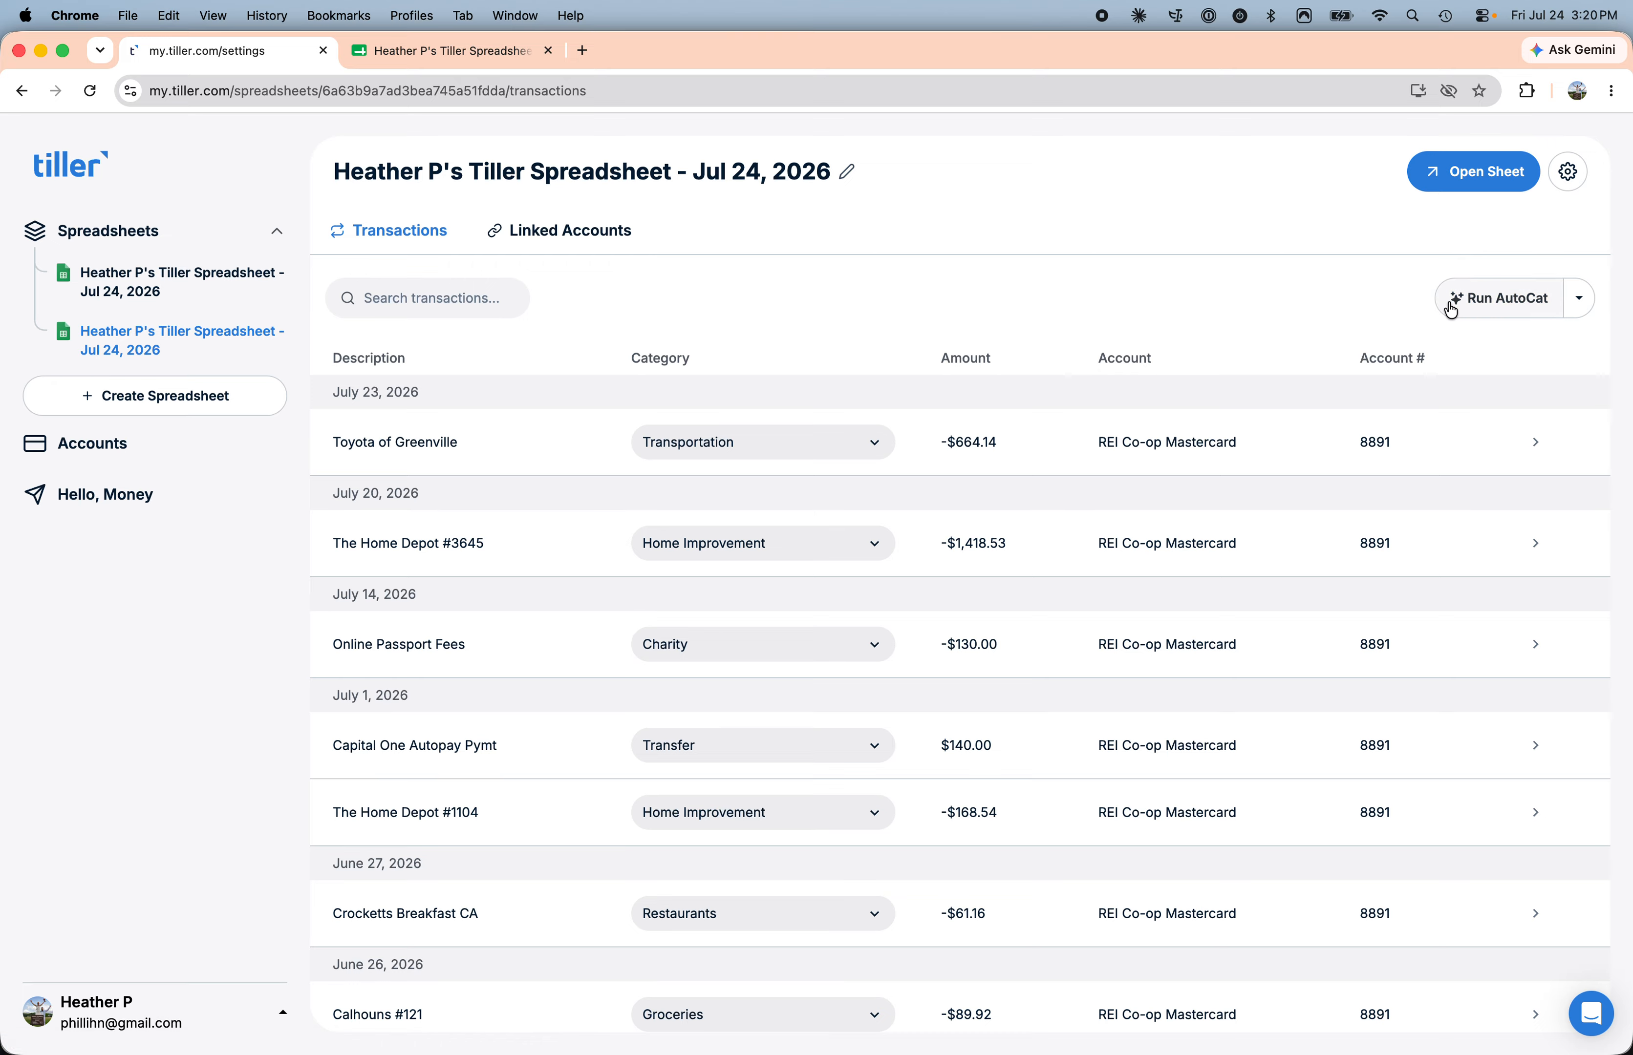
click(1496, 313)
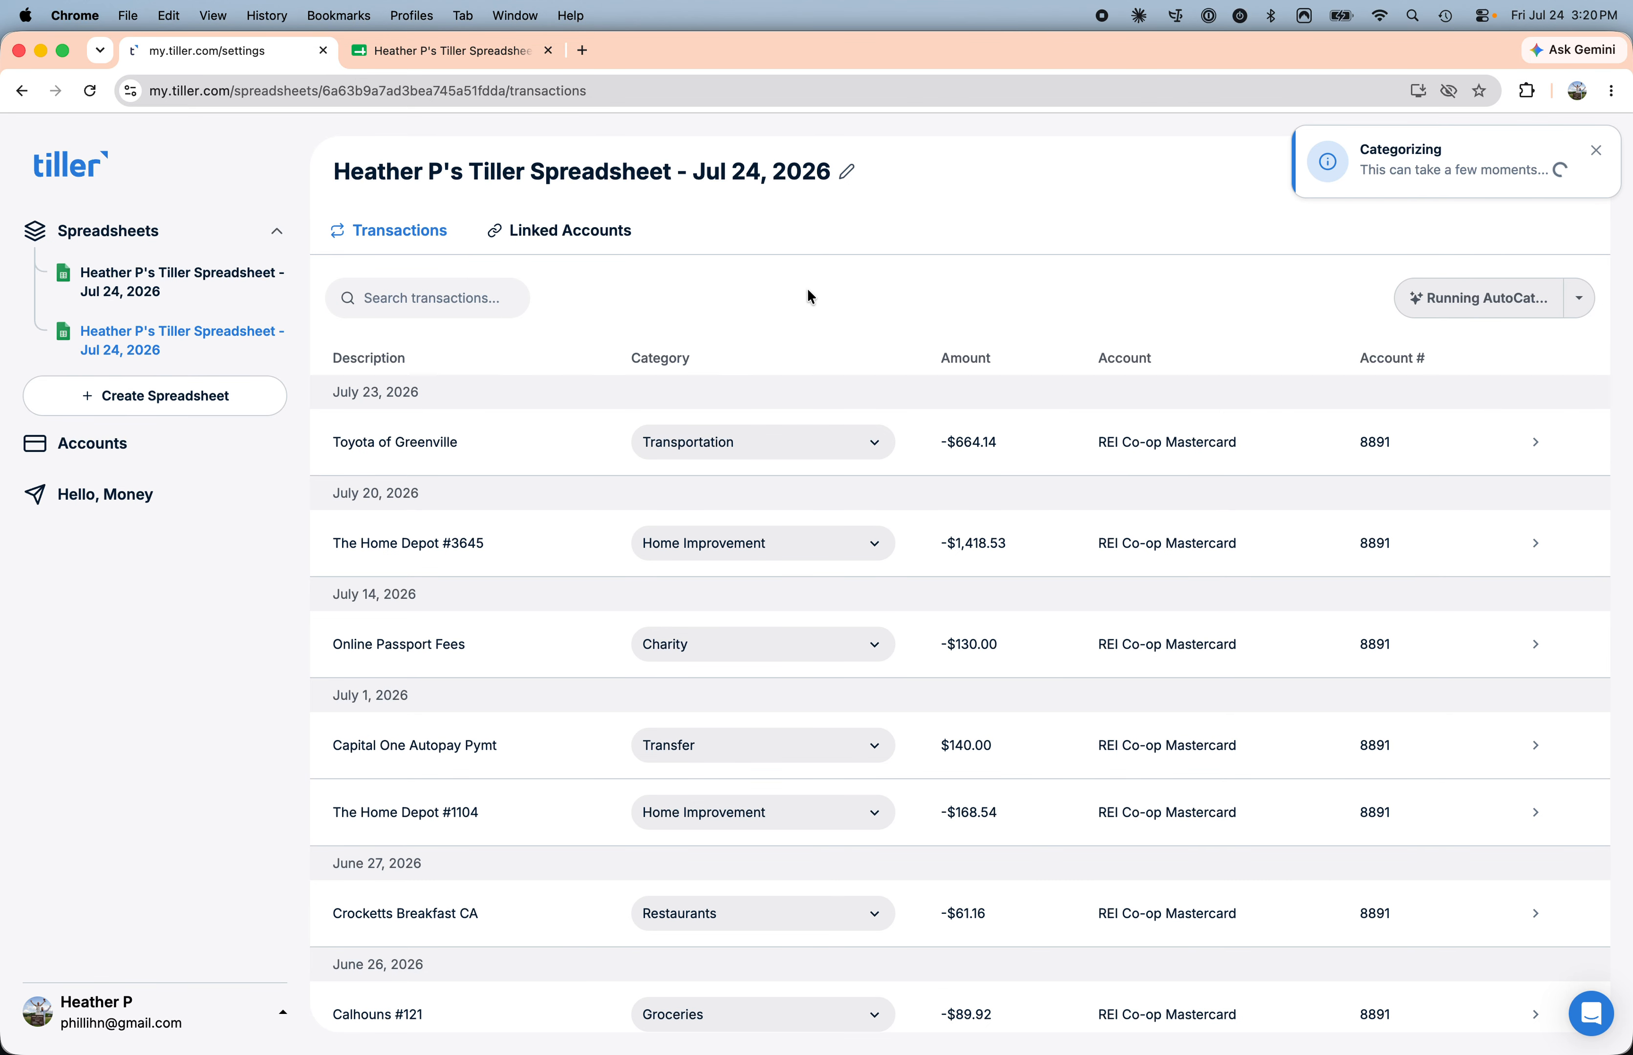
click(443, 54)
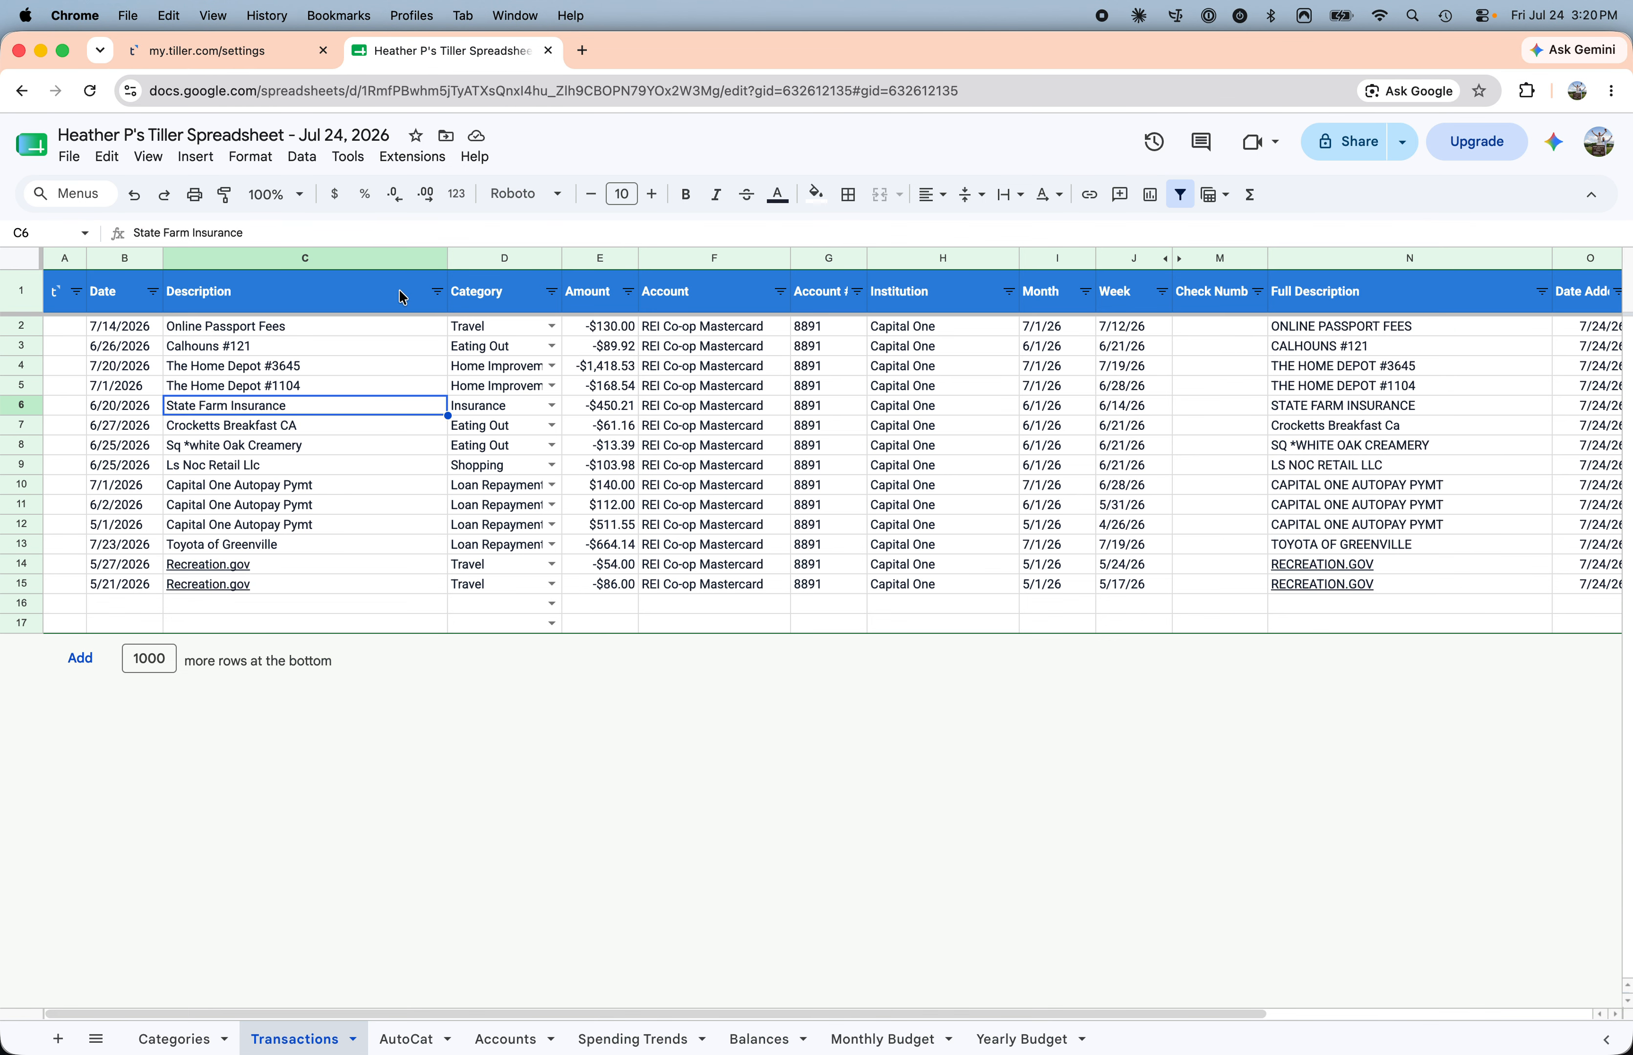
Step: Review the categories AutoCat assigned to the transactions in rows 2 to 15 against their descriptions
drag(482, 331, 479, 593)
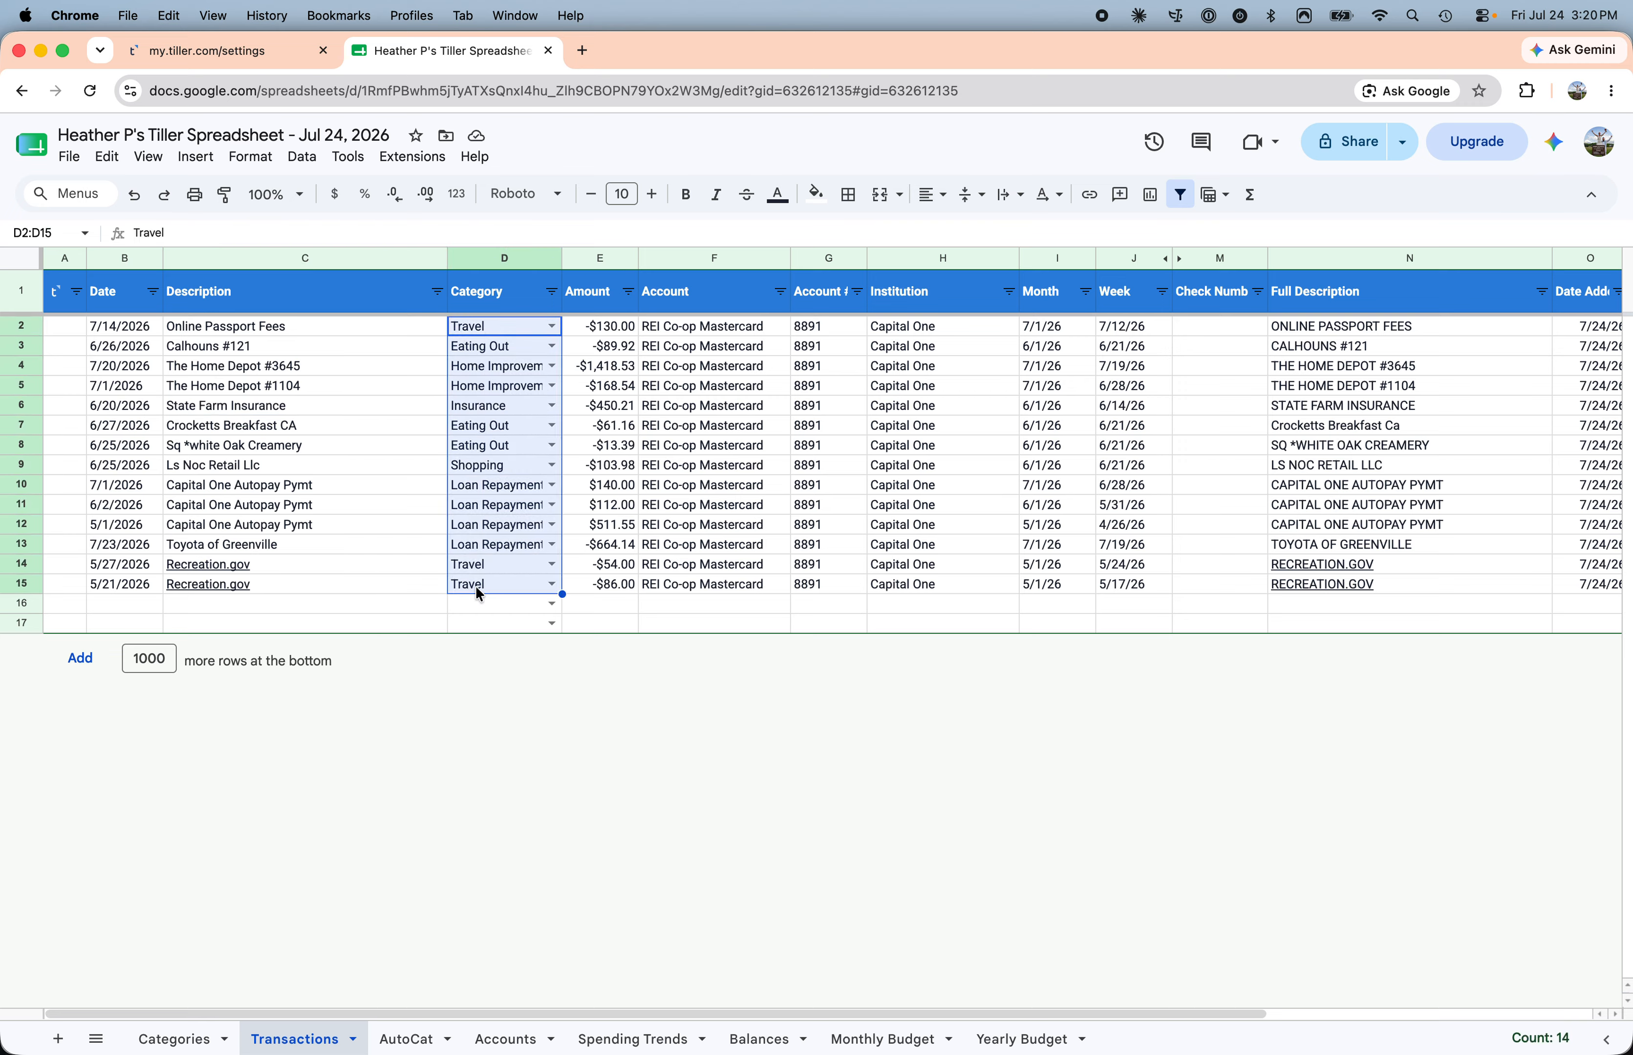
click(399, 504)
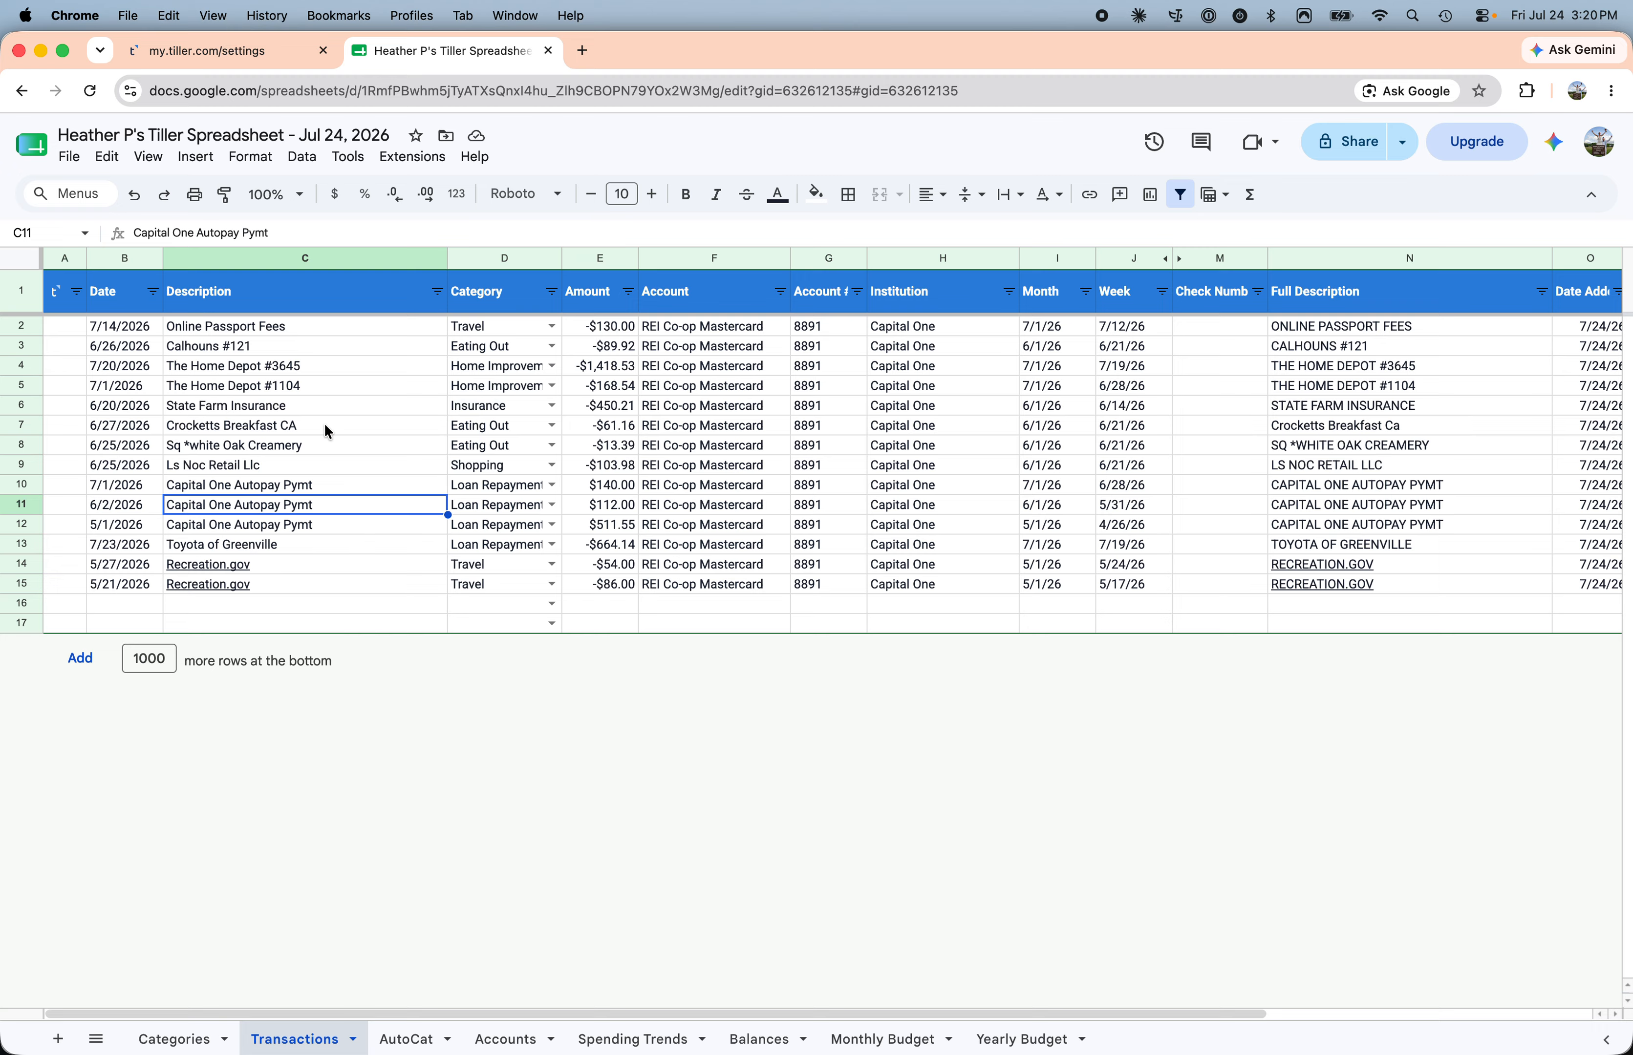
drag(275, 332, 271, 585)
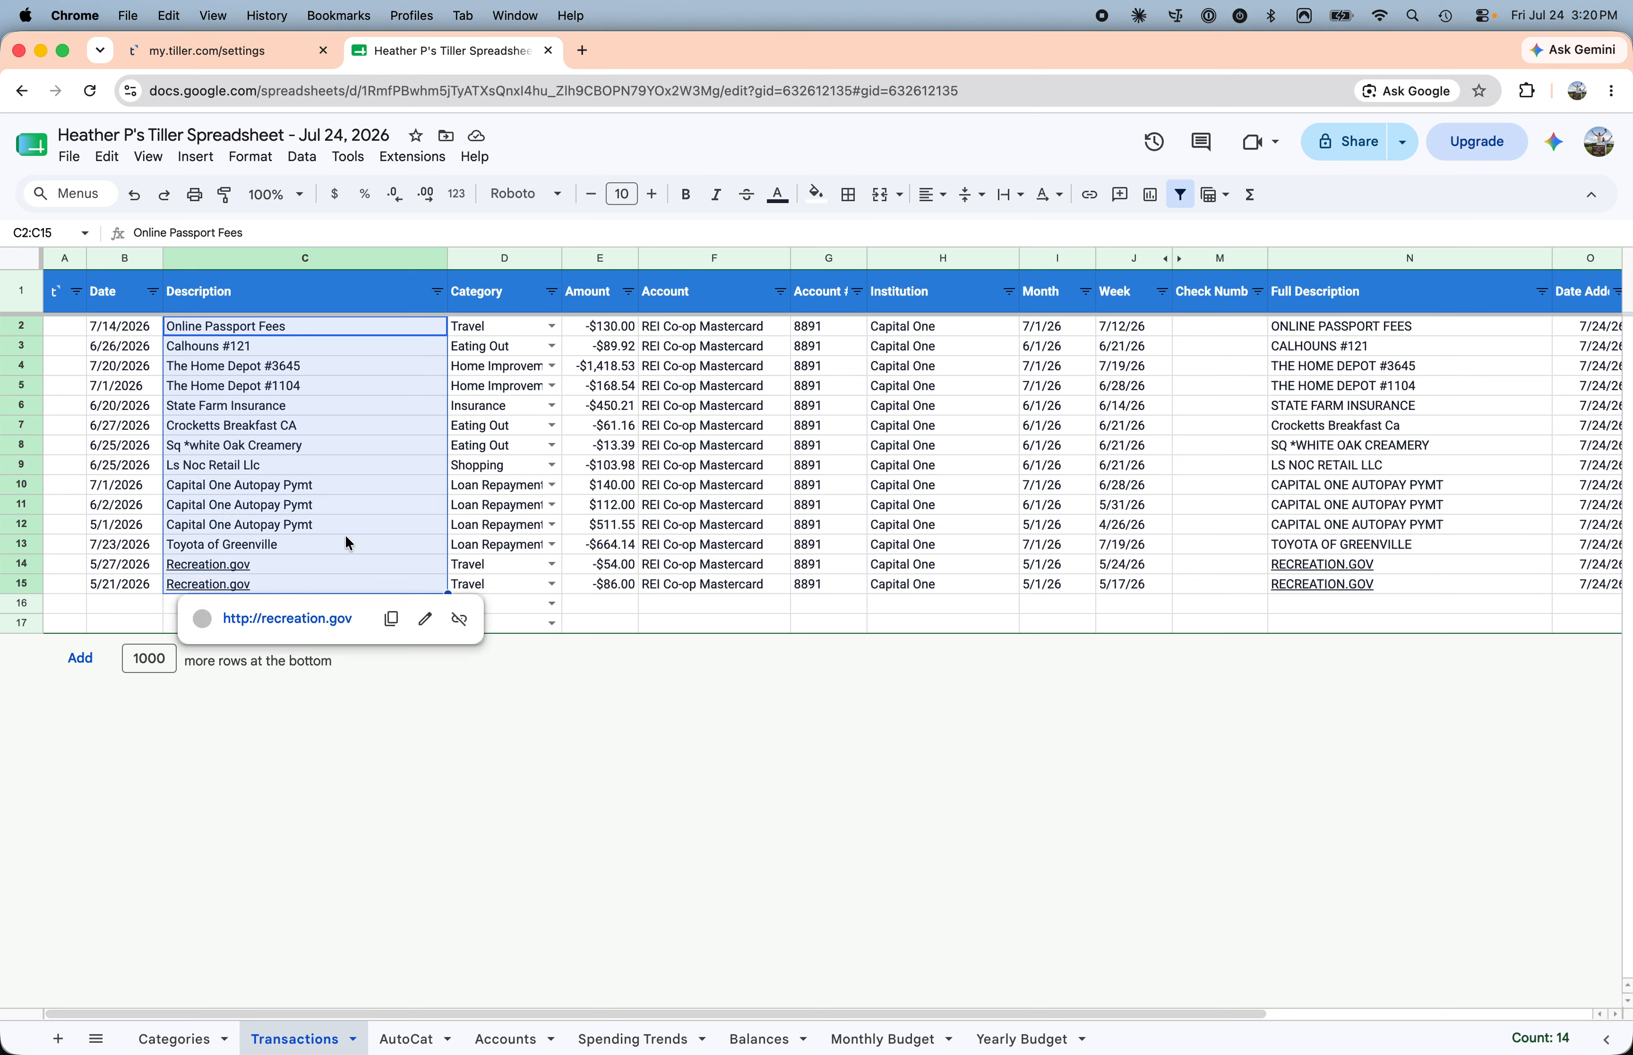
click(467, 427)
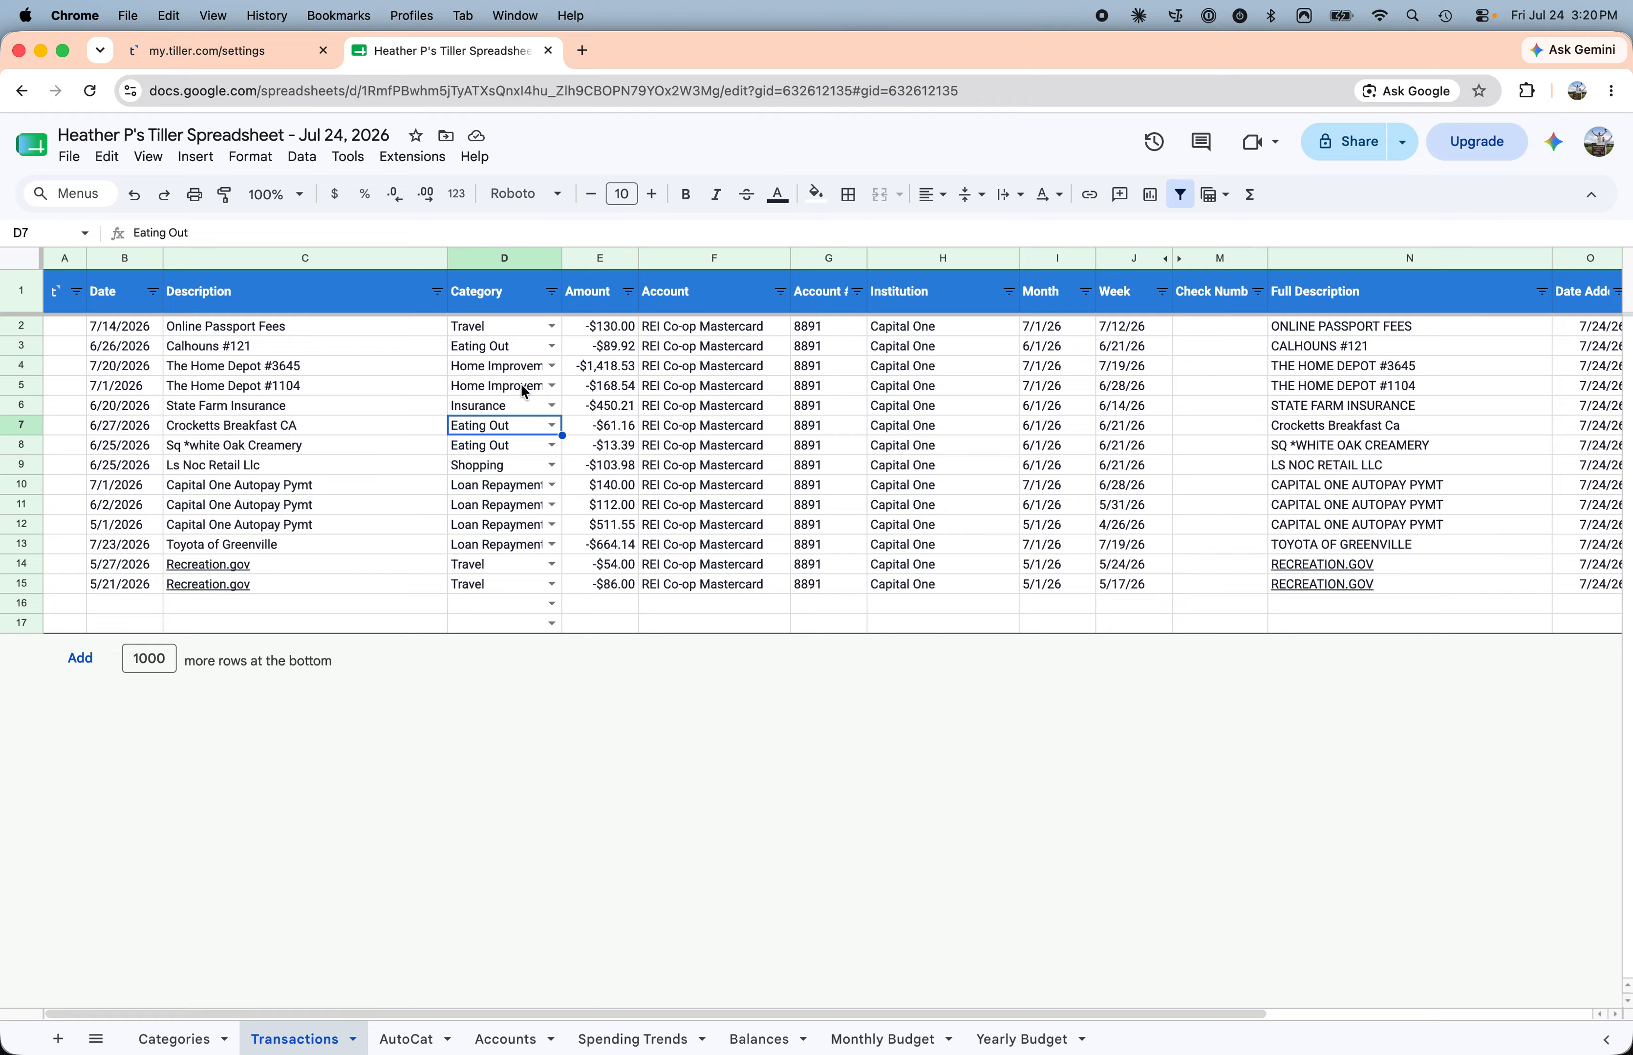
click(507, 371)
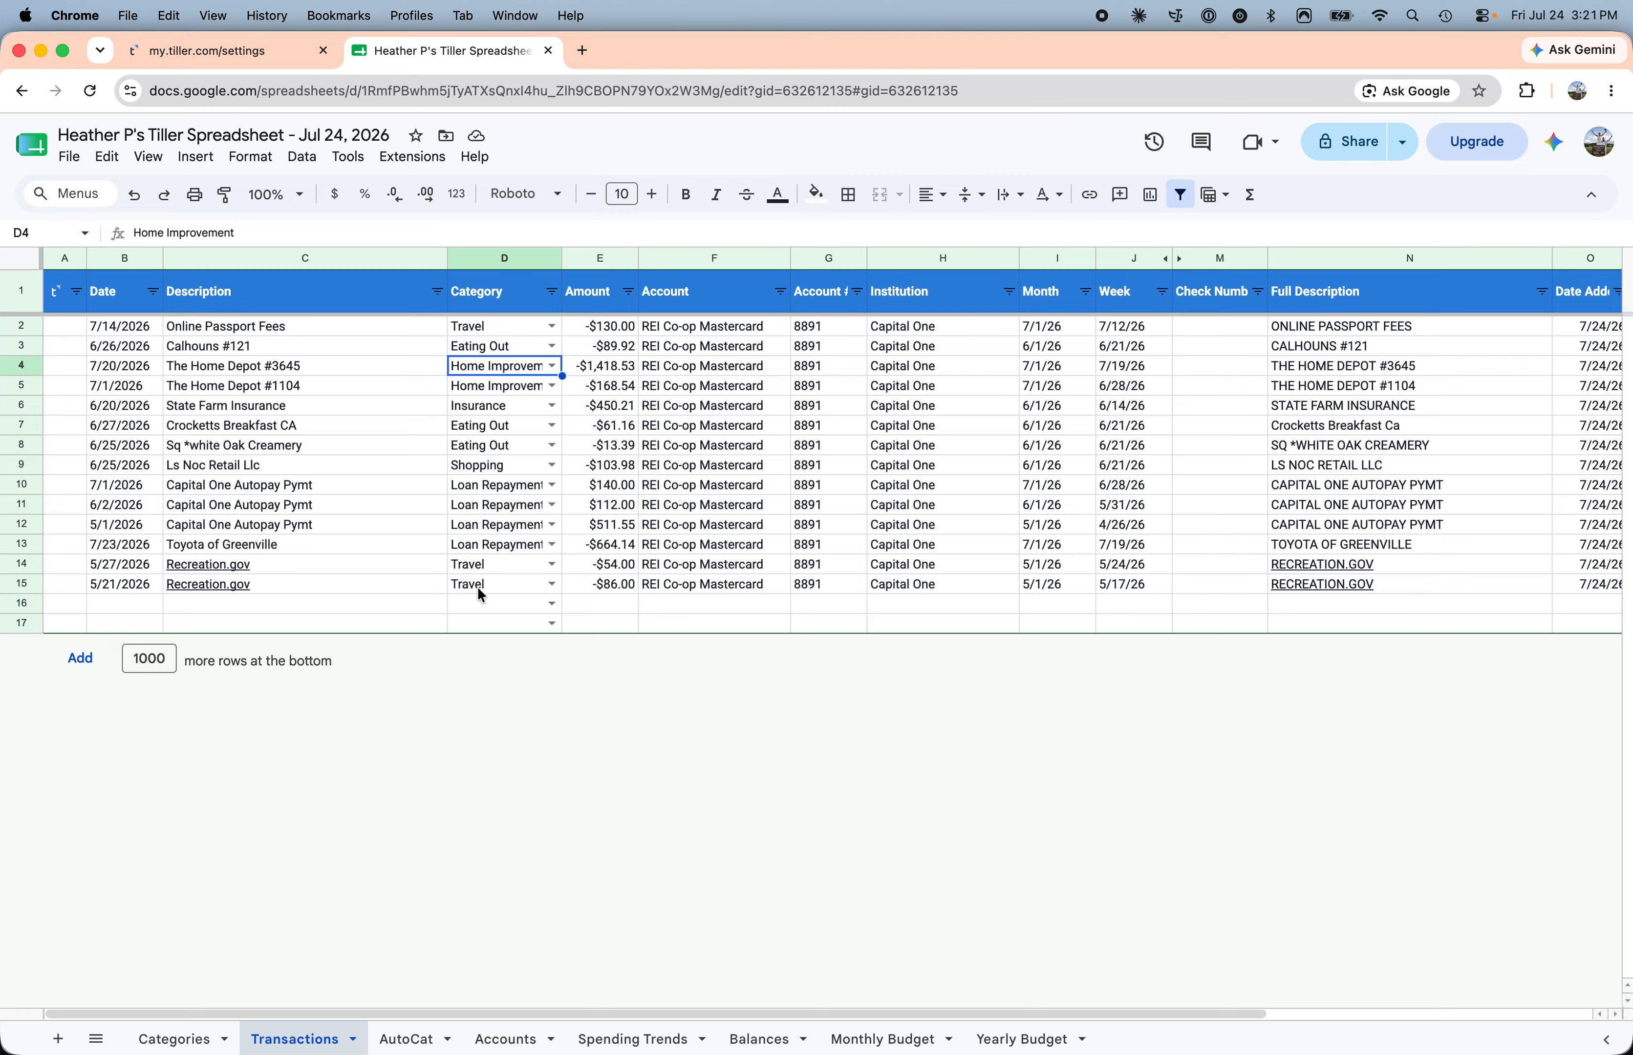
drag(511, 328, 487, 618)
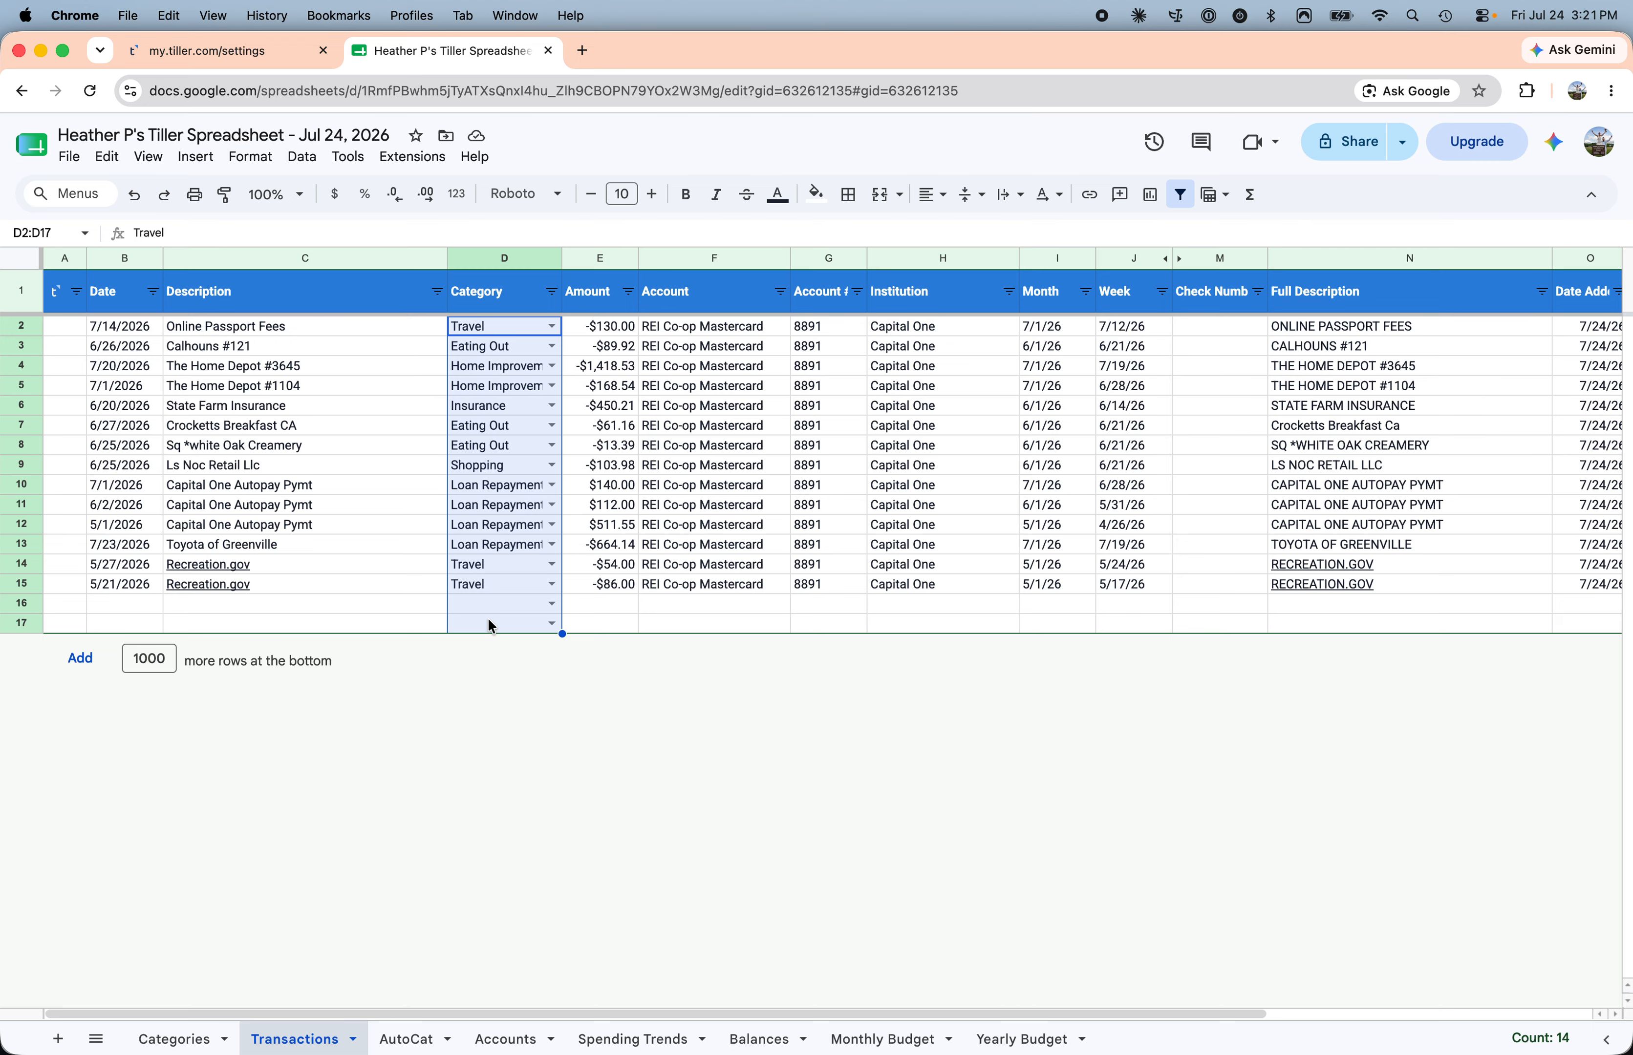
click(301, 528)
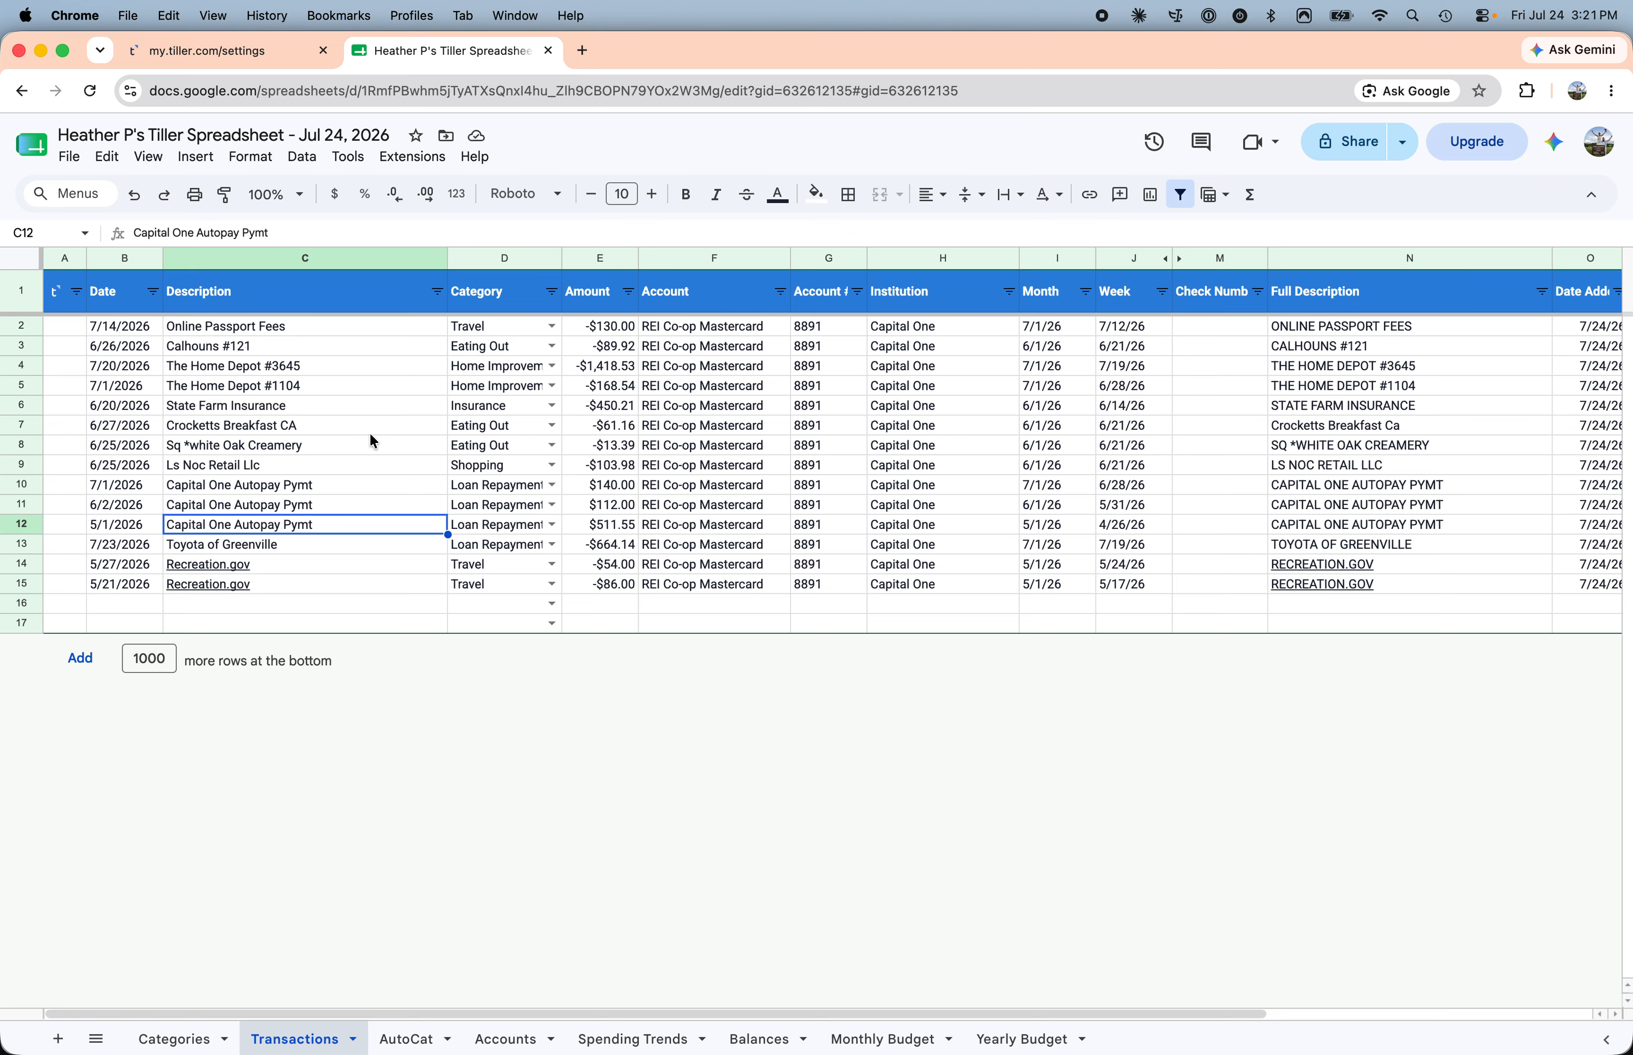
drag(476, 335, 466, 589)
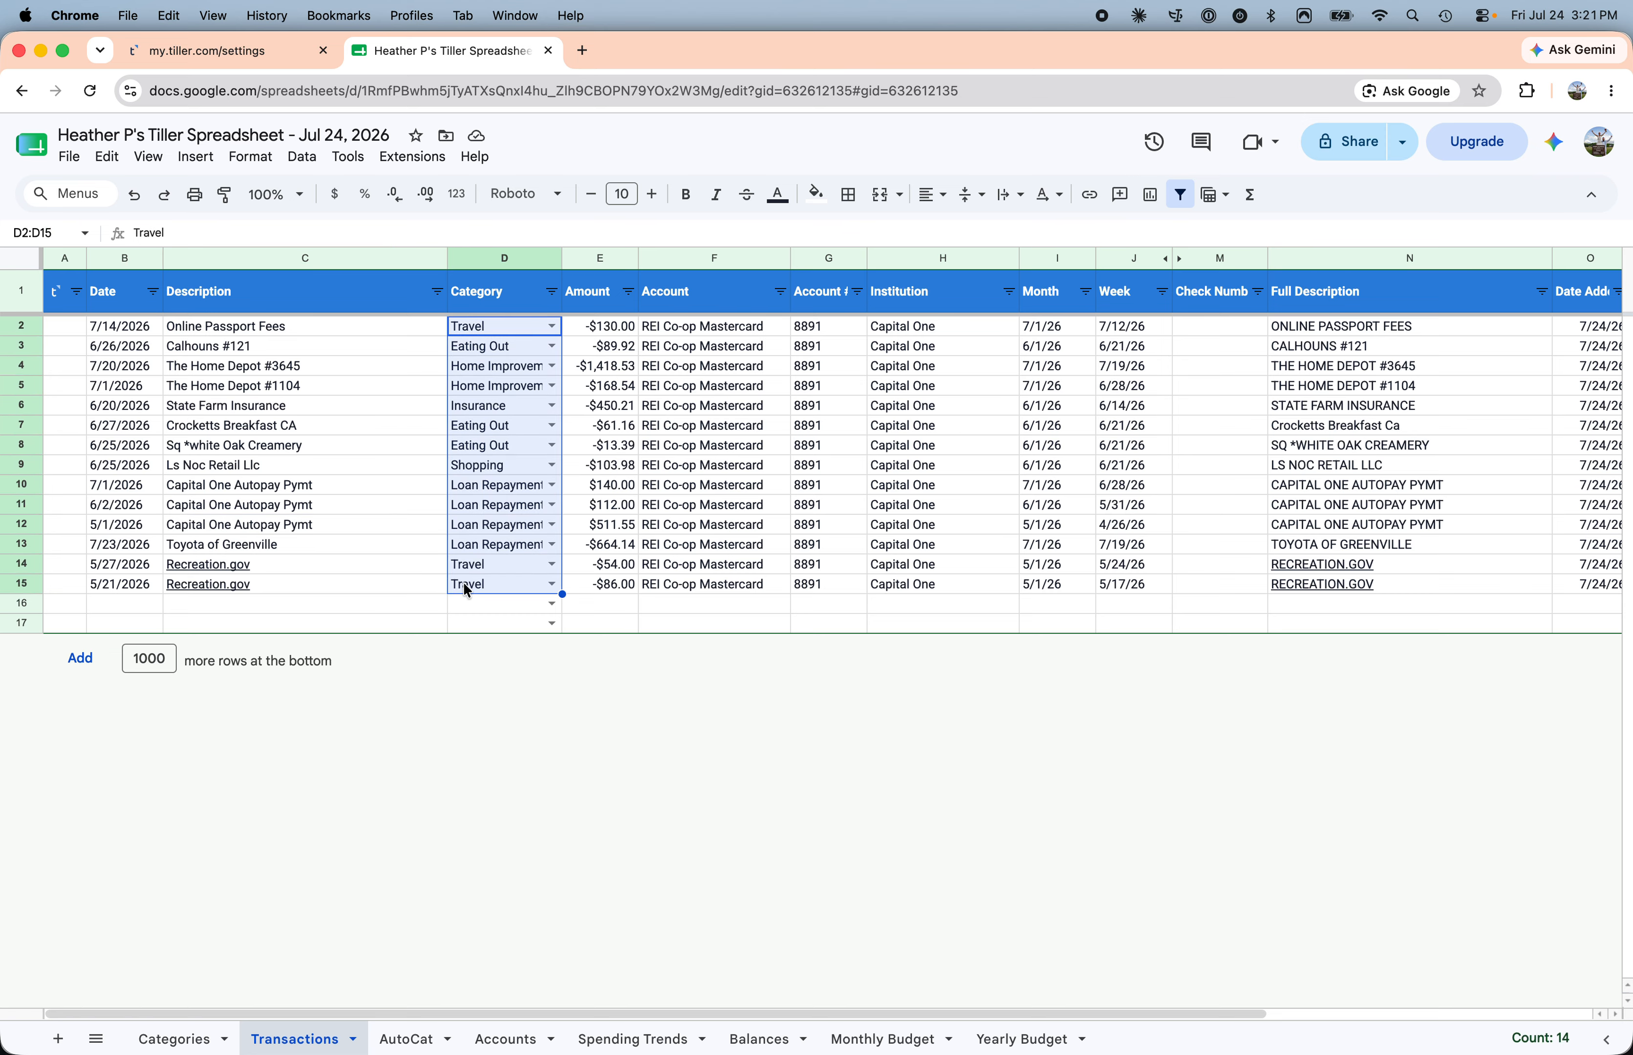
click(327, 467)
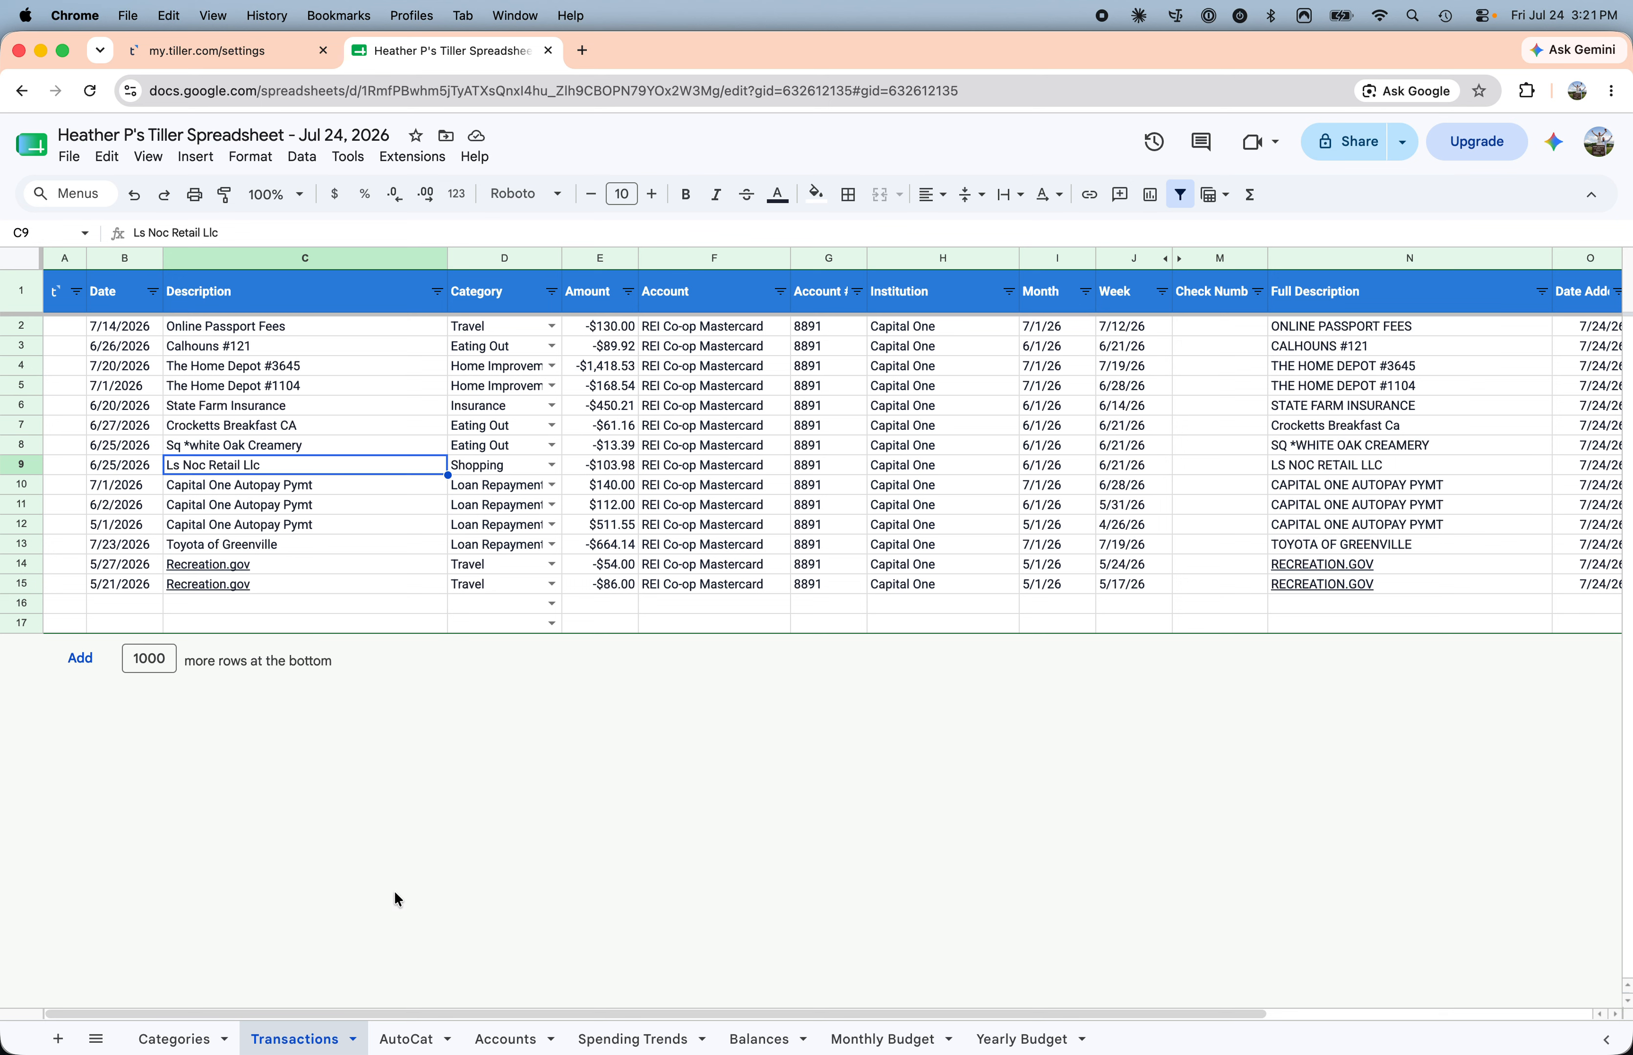
Step: On the AutoCat sheet, change the category of the rule for descriptions containing taco to Eating Out
click(406, 1043)
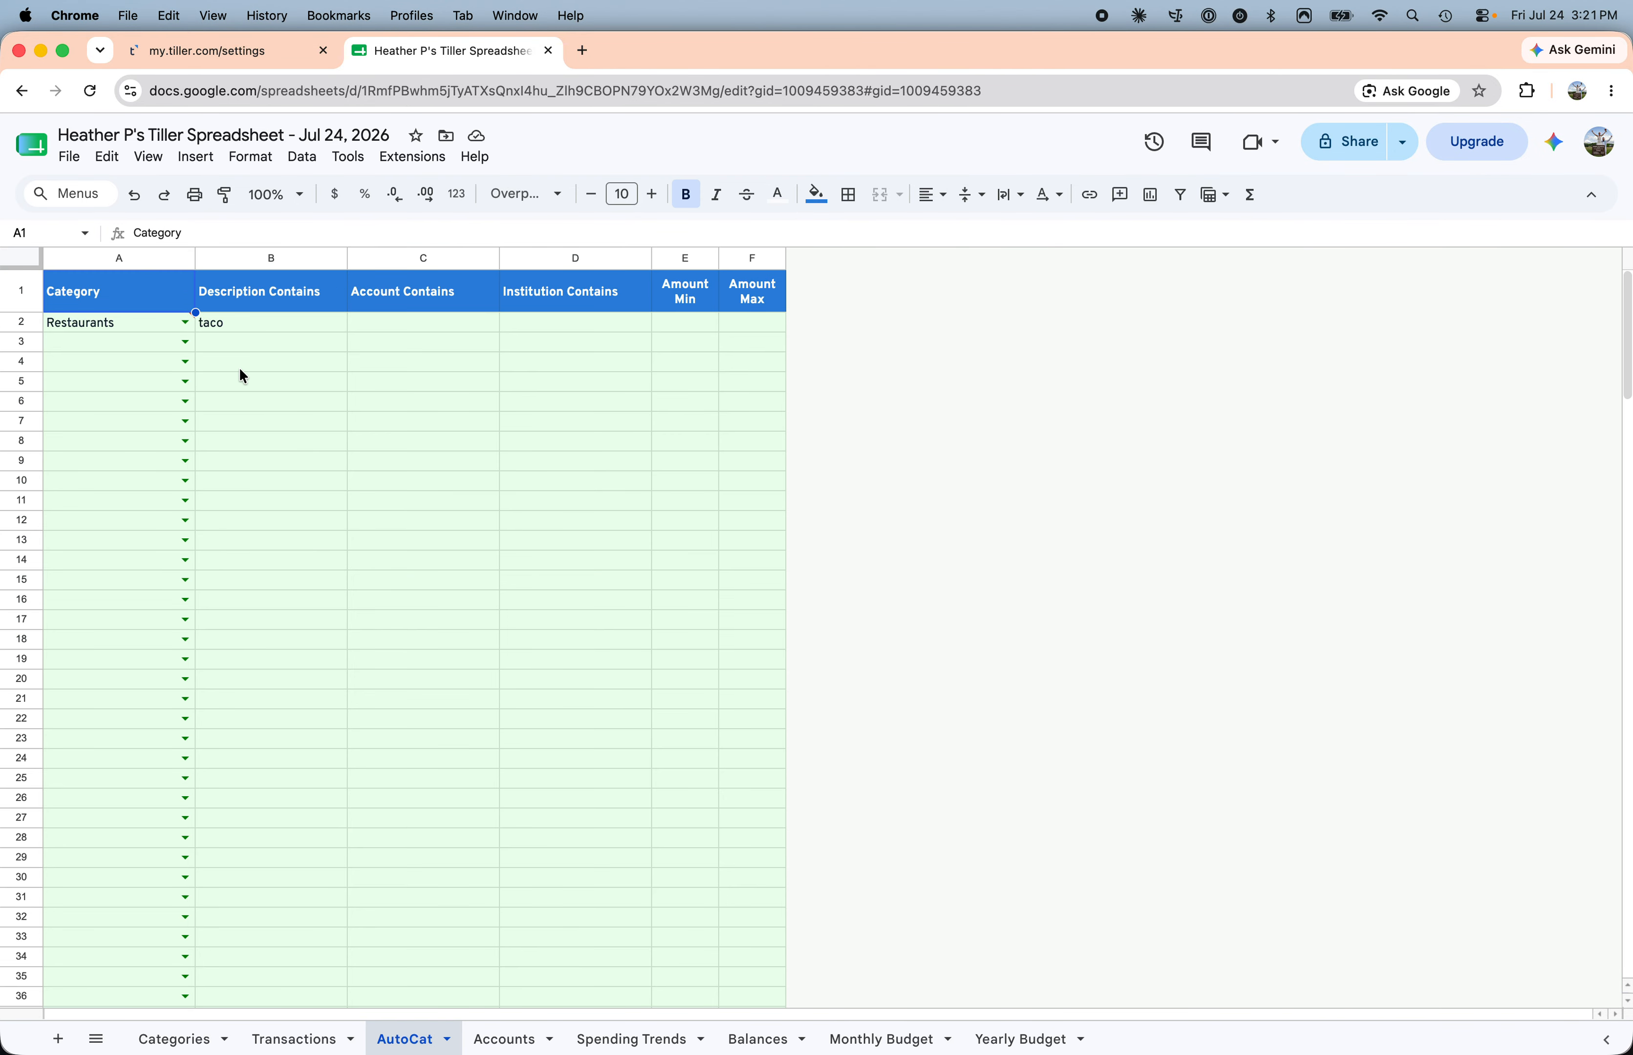
click(232, 339)
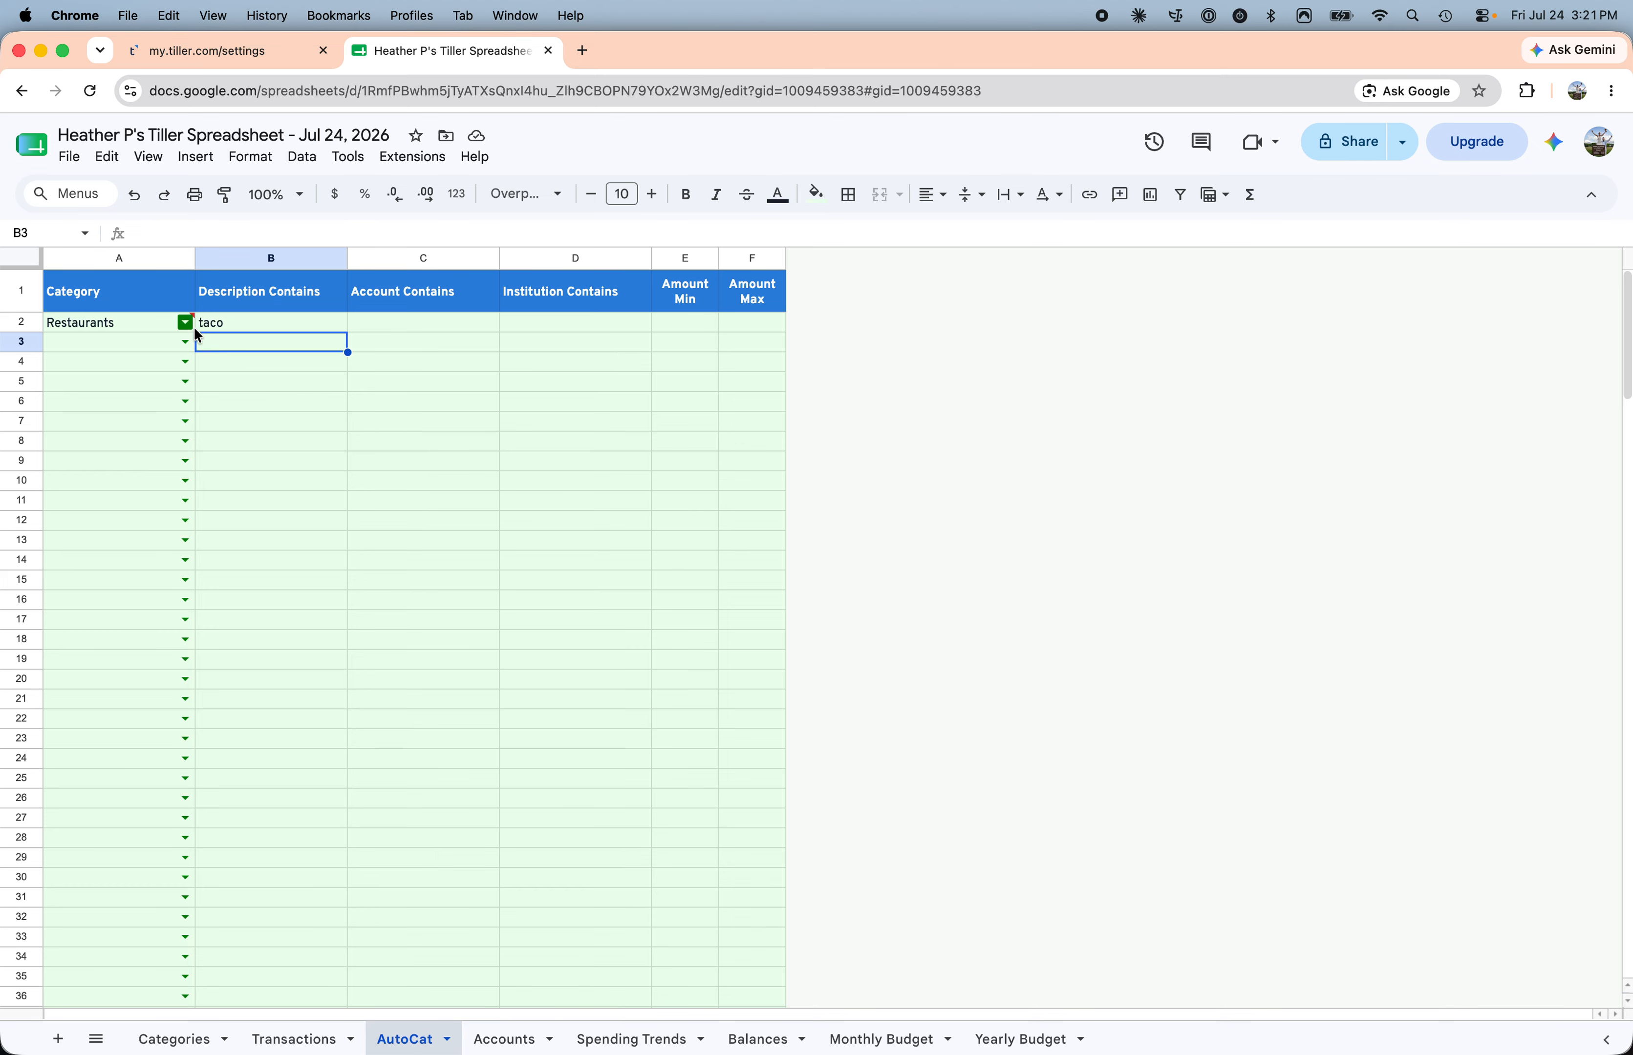
click(224, 322)
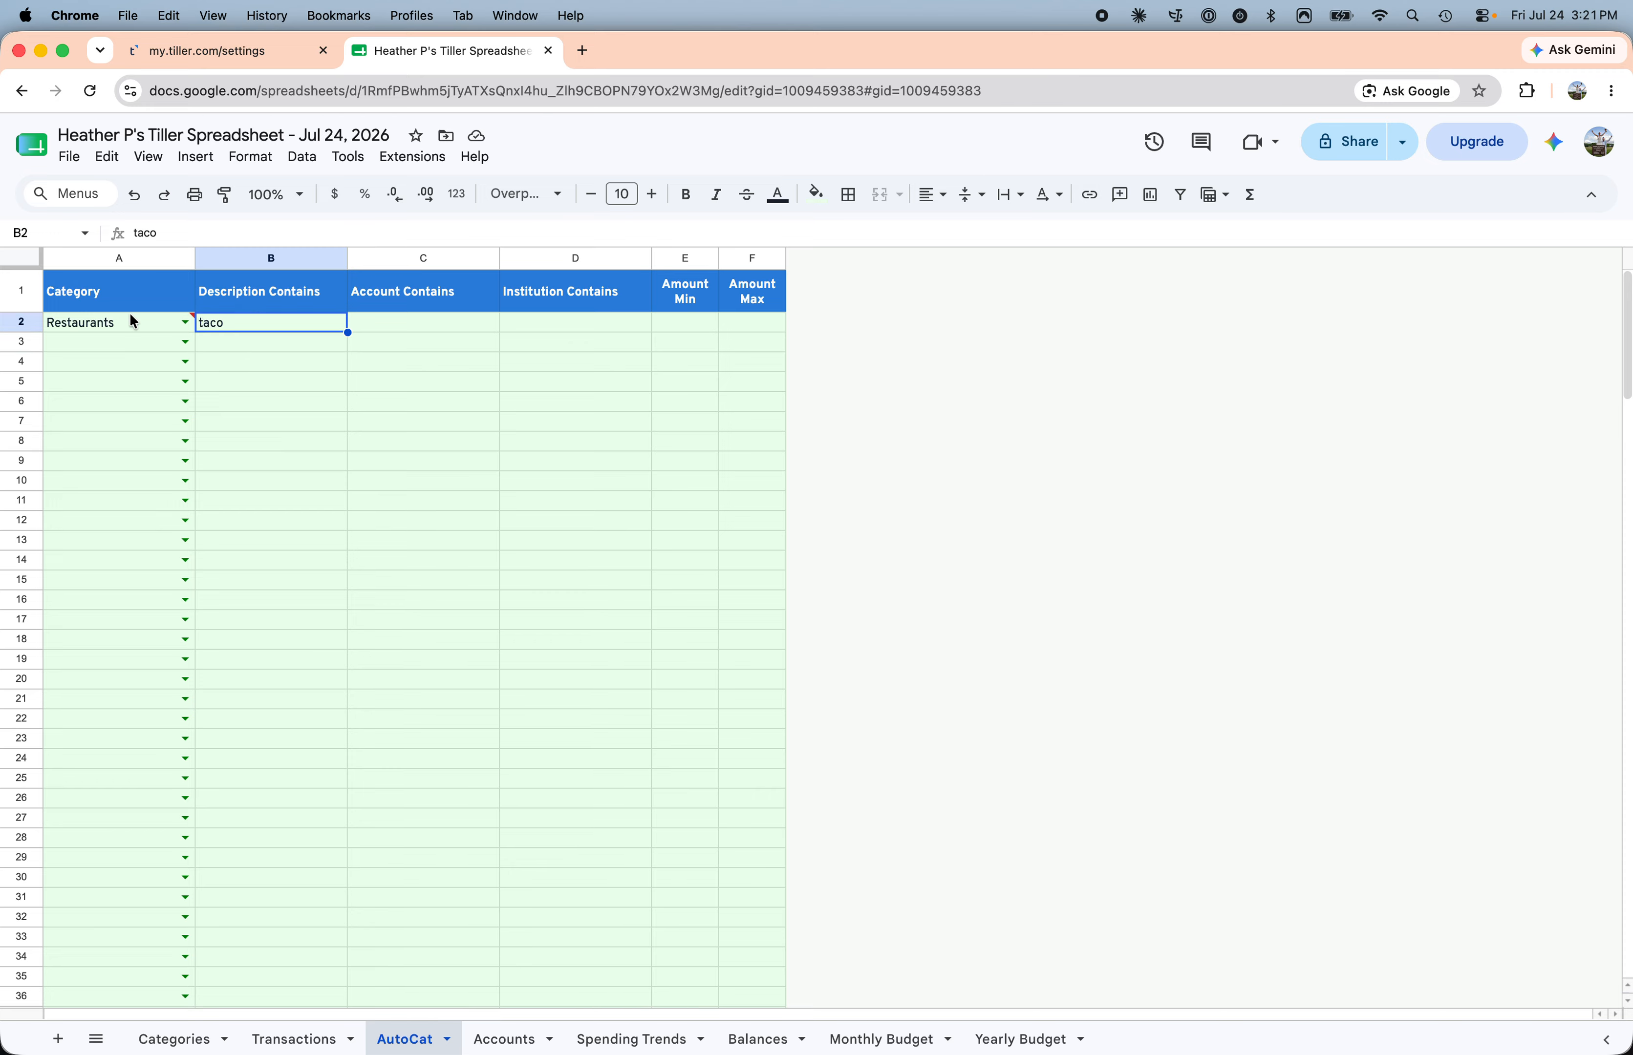
click(183, 323)
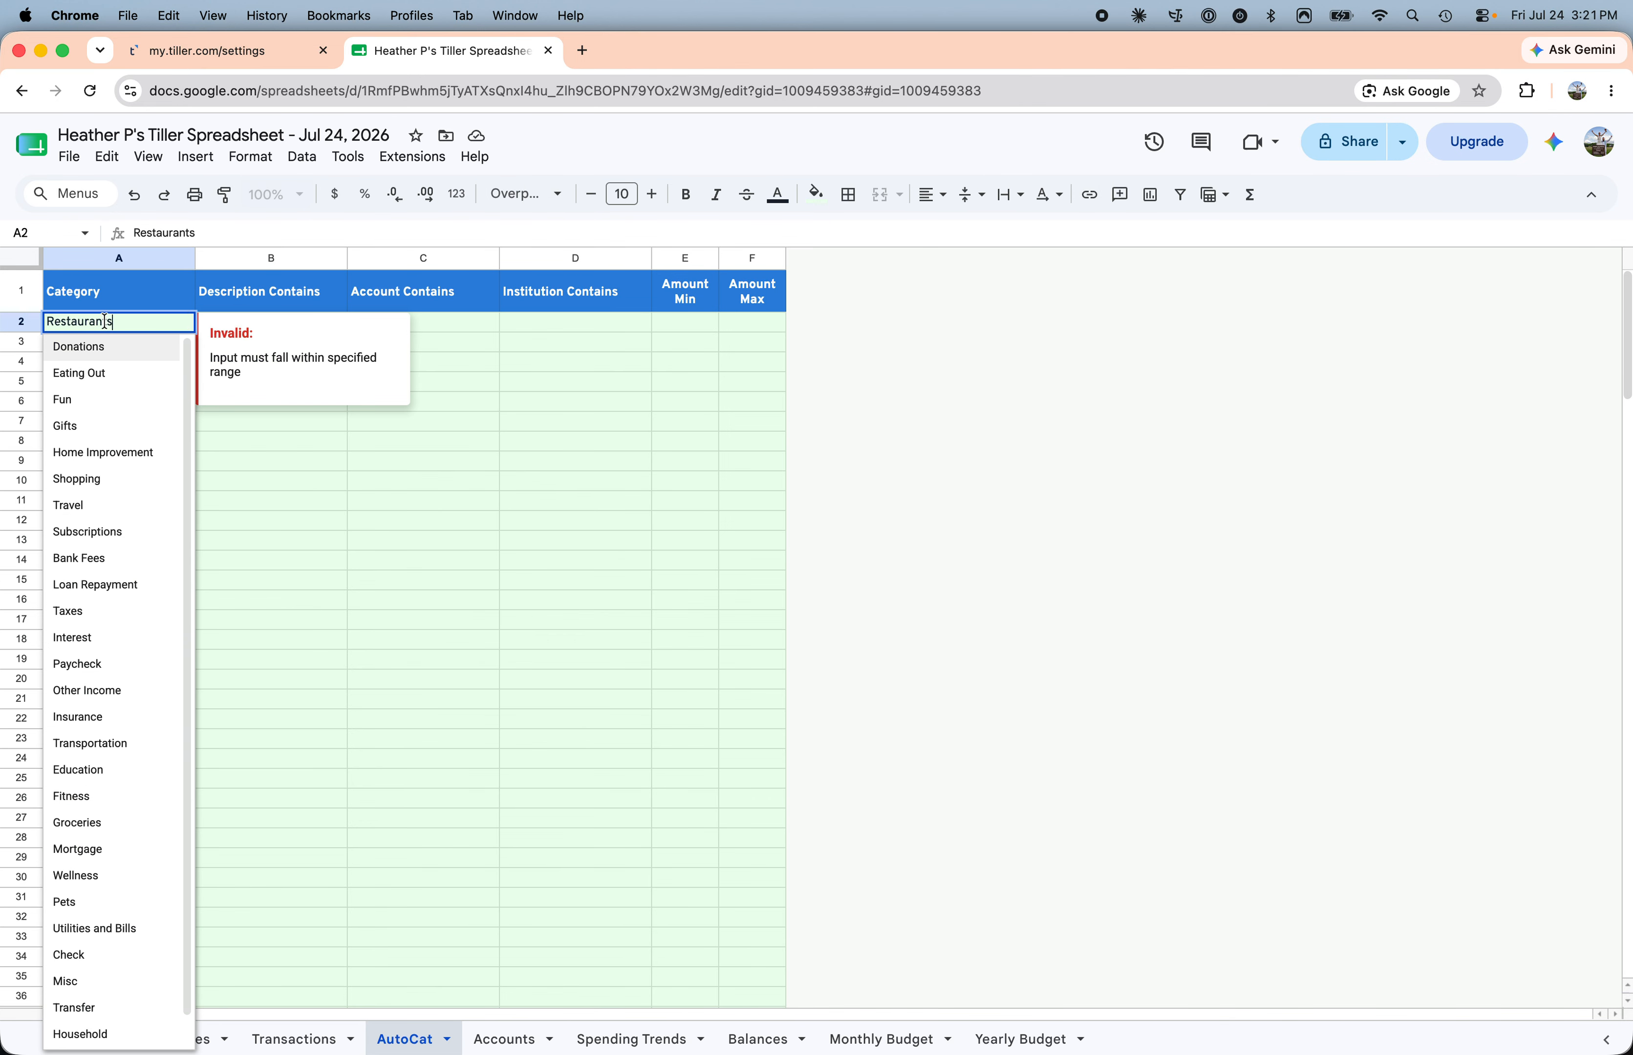
click(98, 376)
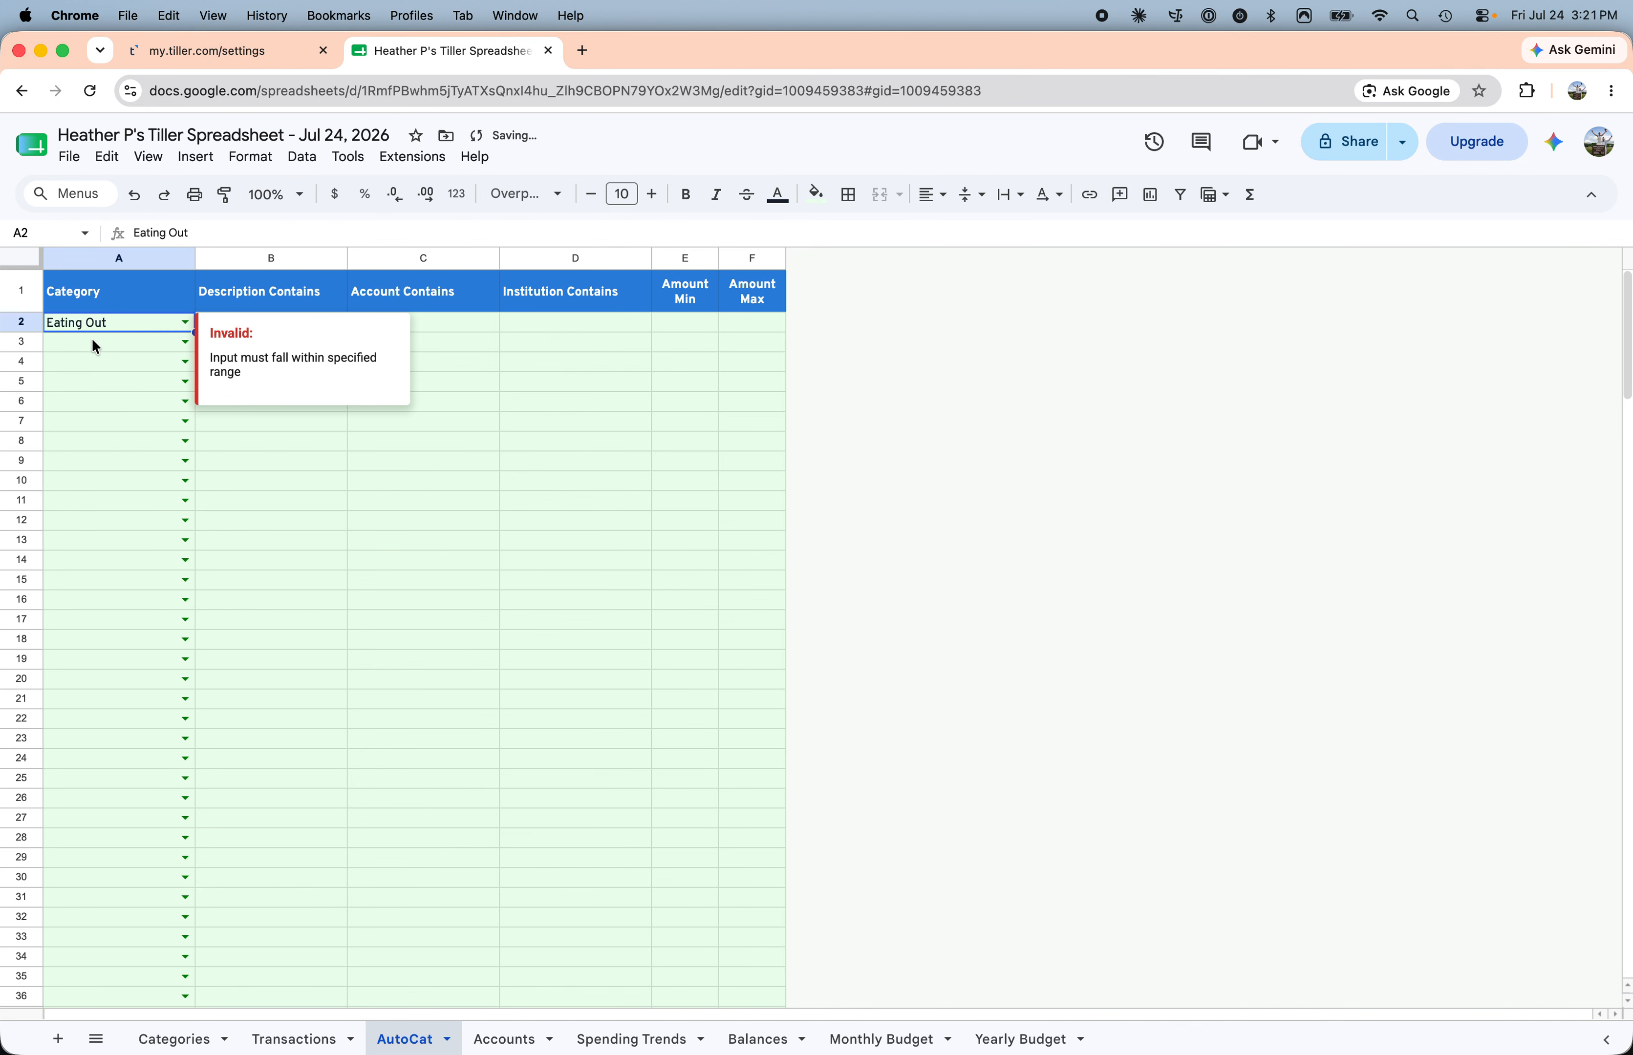
Step: Look at the Description Contains and Account Contains criteria in the empty rule row and return to the Transactions sheet
click(233, 346)
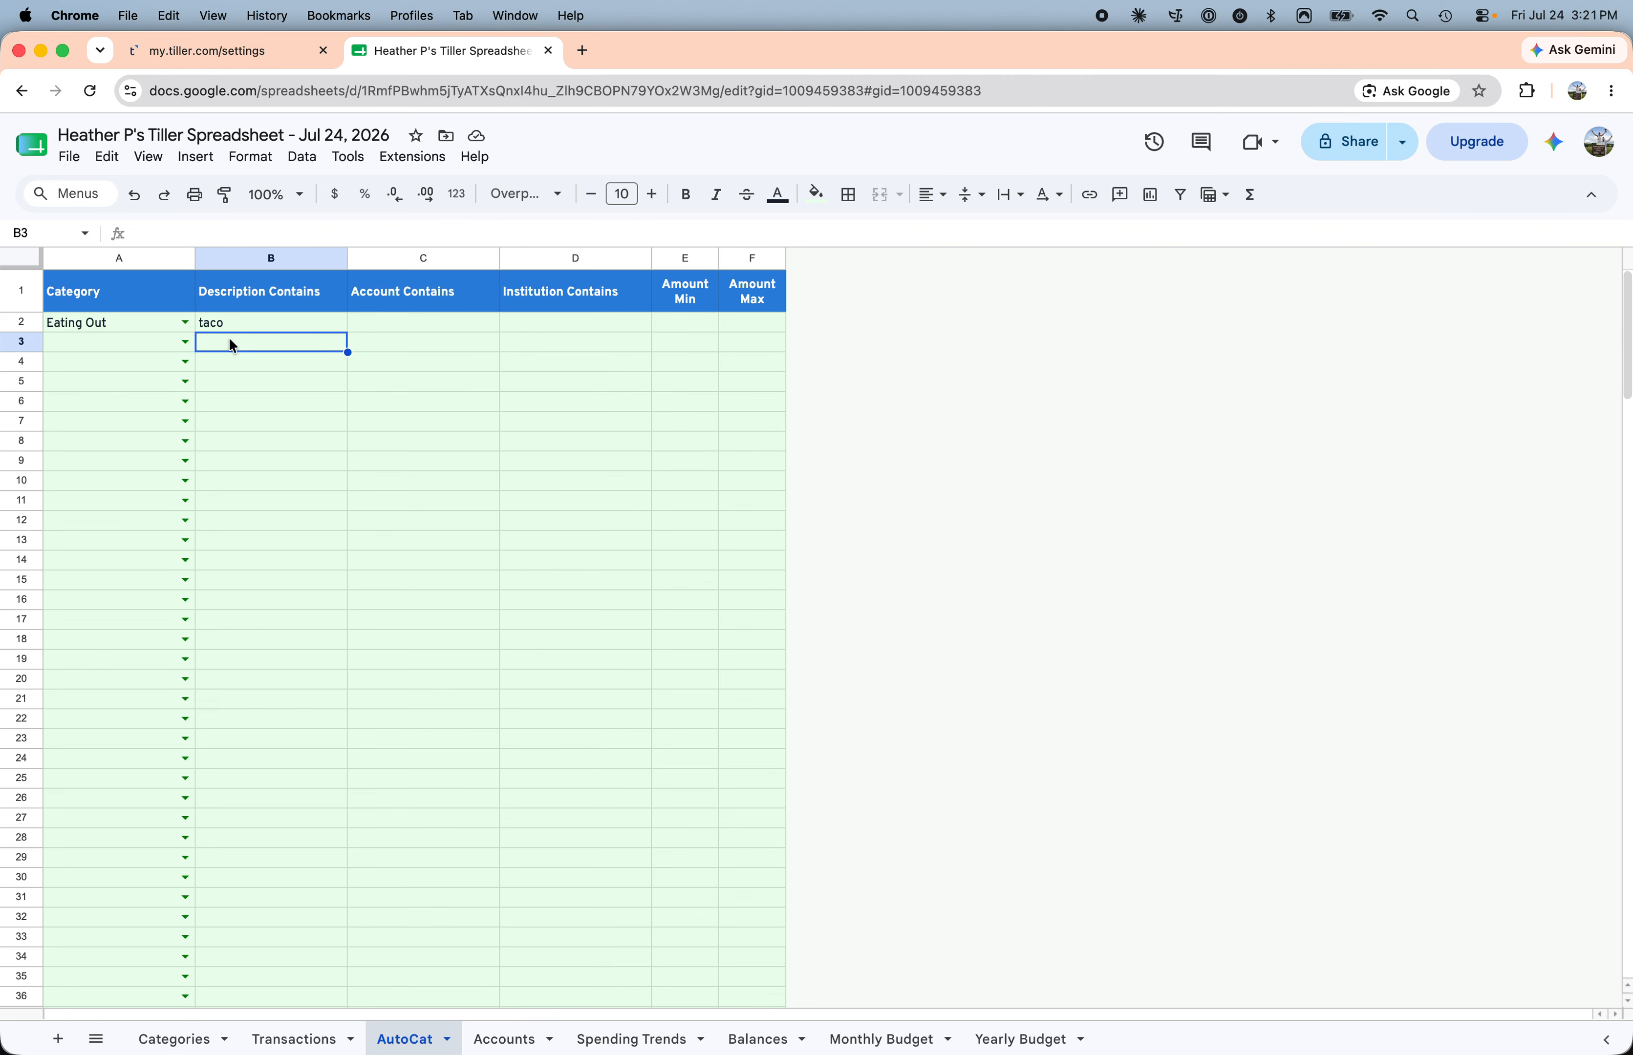
click(413, 341)
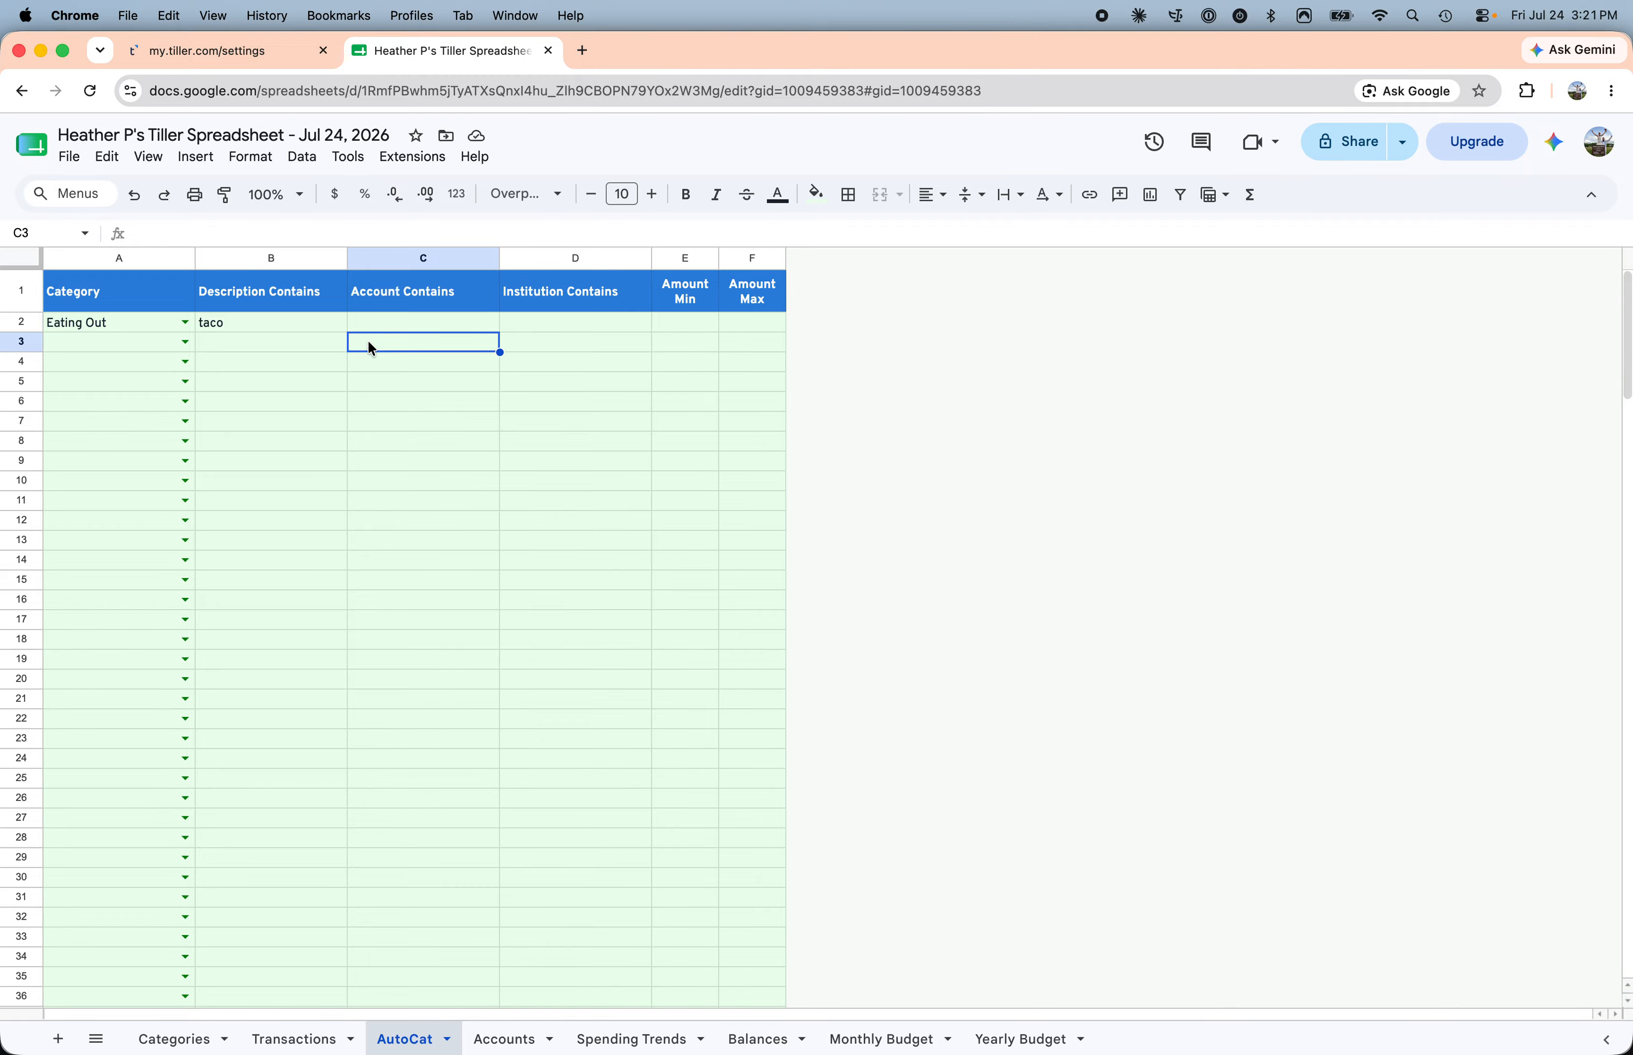
click(292, 1038)
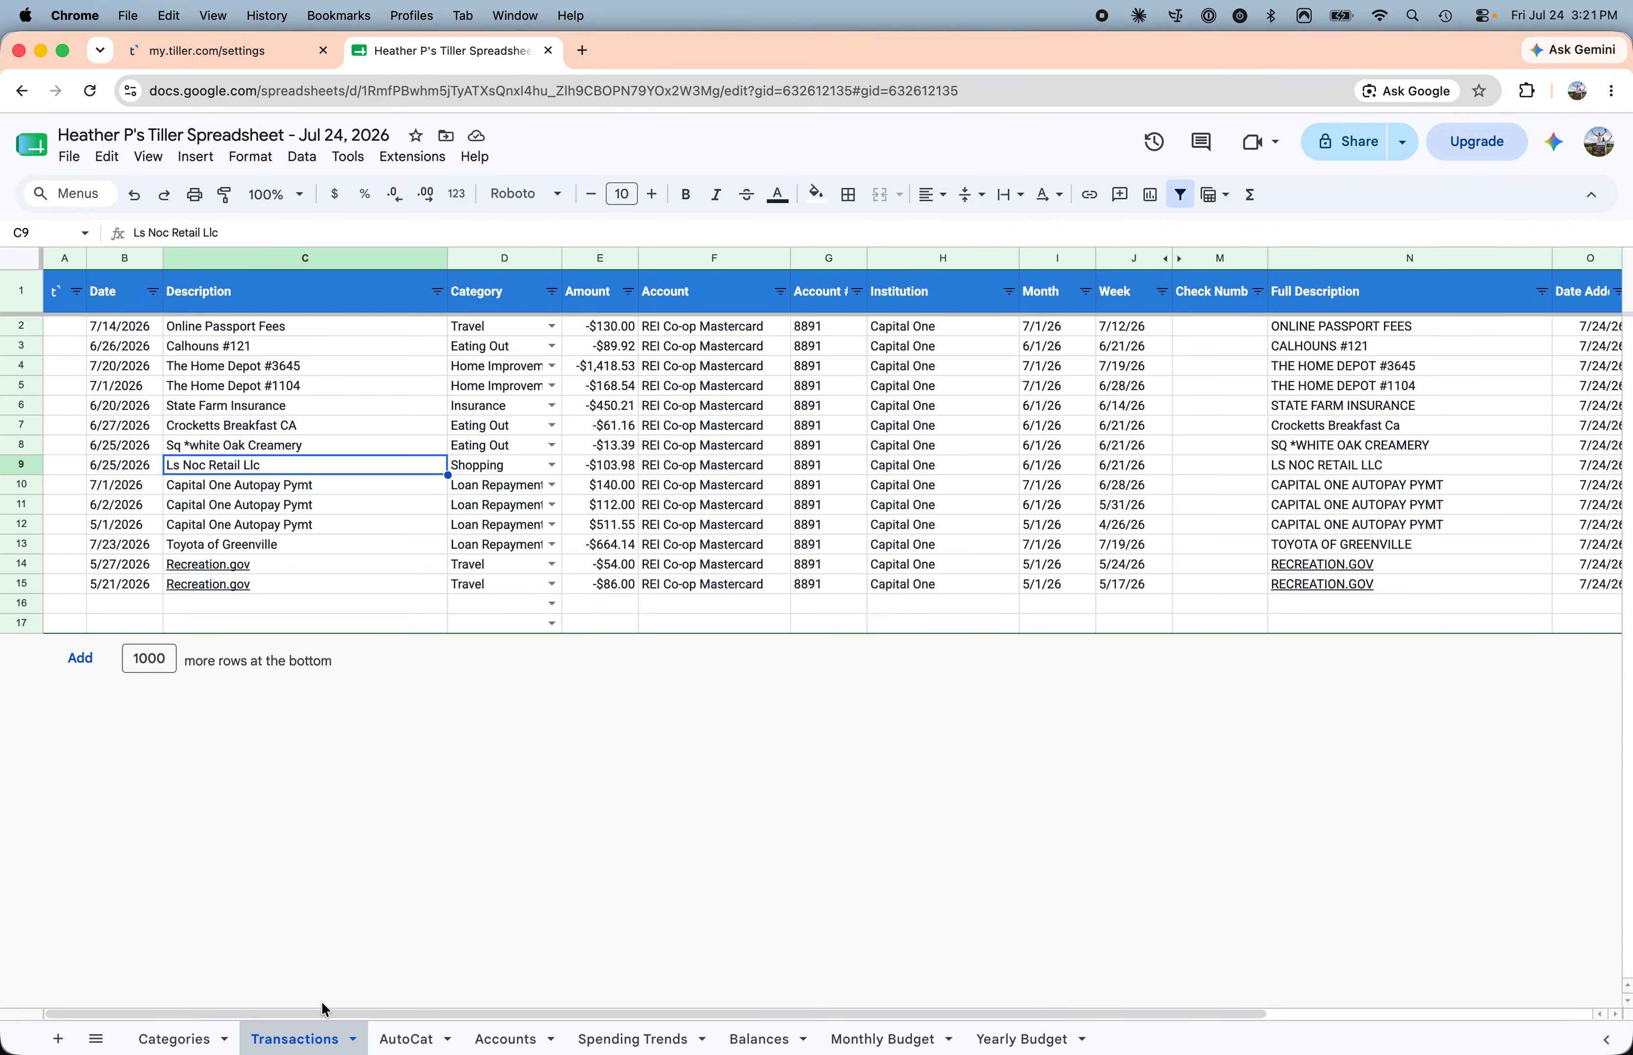
Step: On the AutoCat sheet, start a new rule in row 3 for descriptions containing Amazon
click(688, 261)
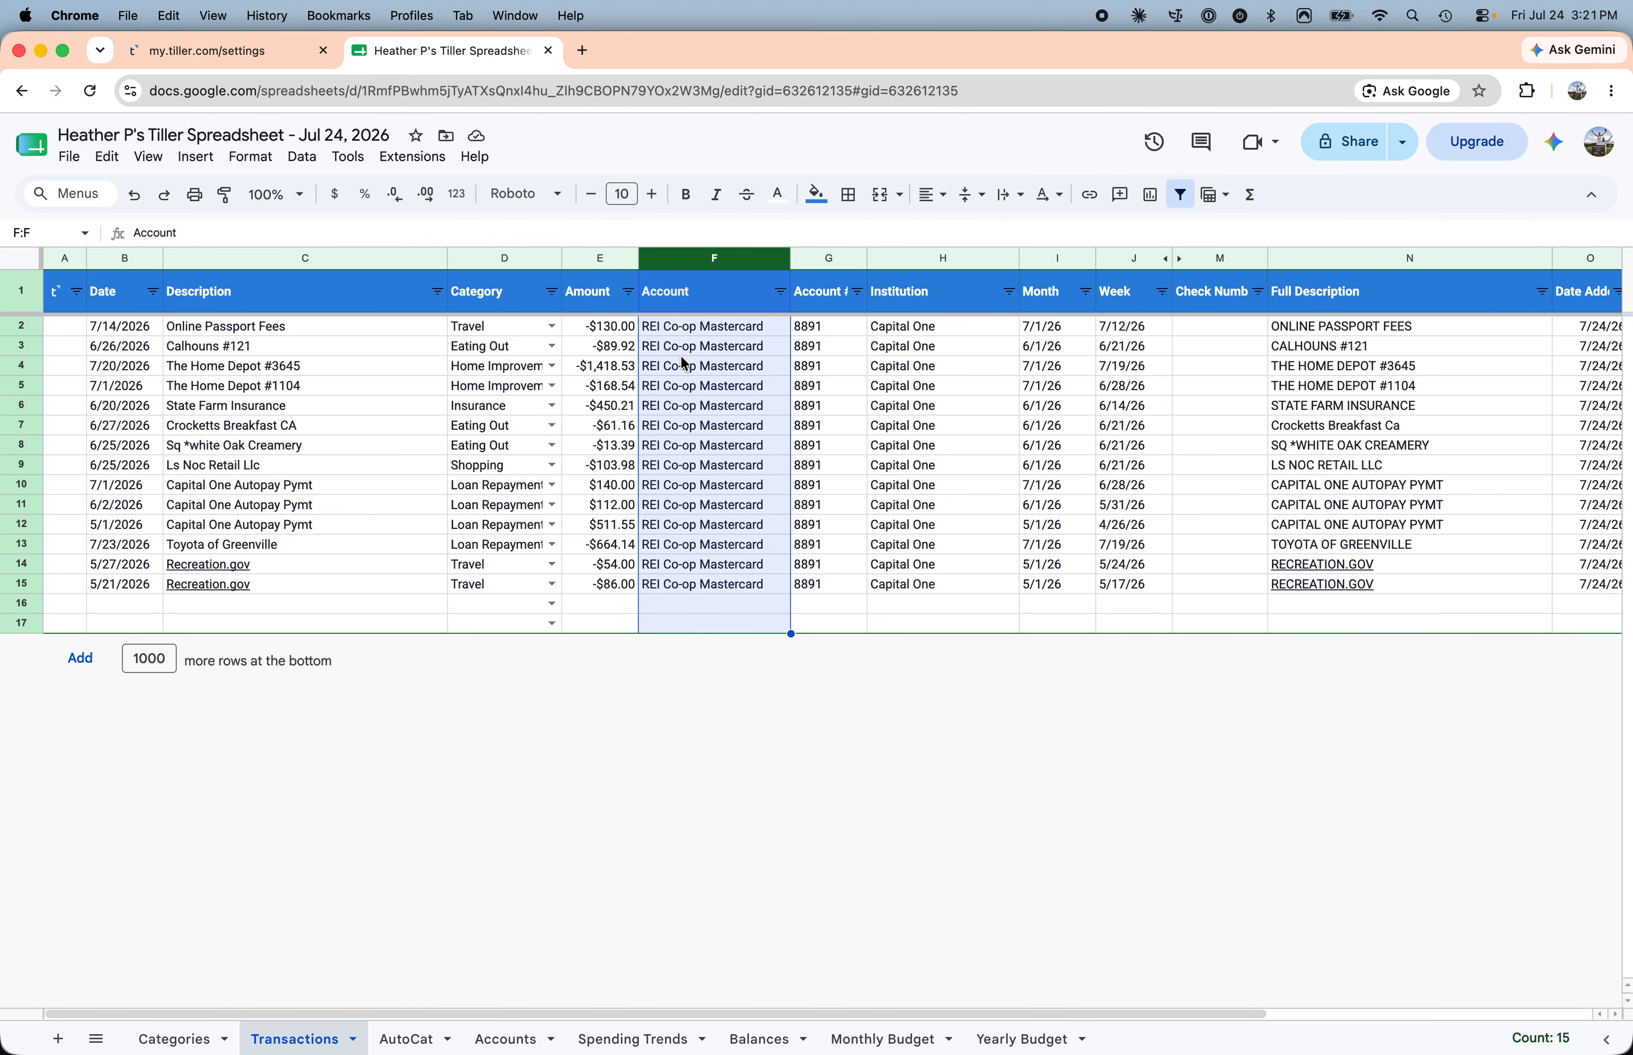
click(405, 1037)
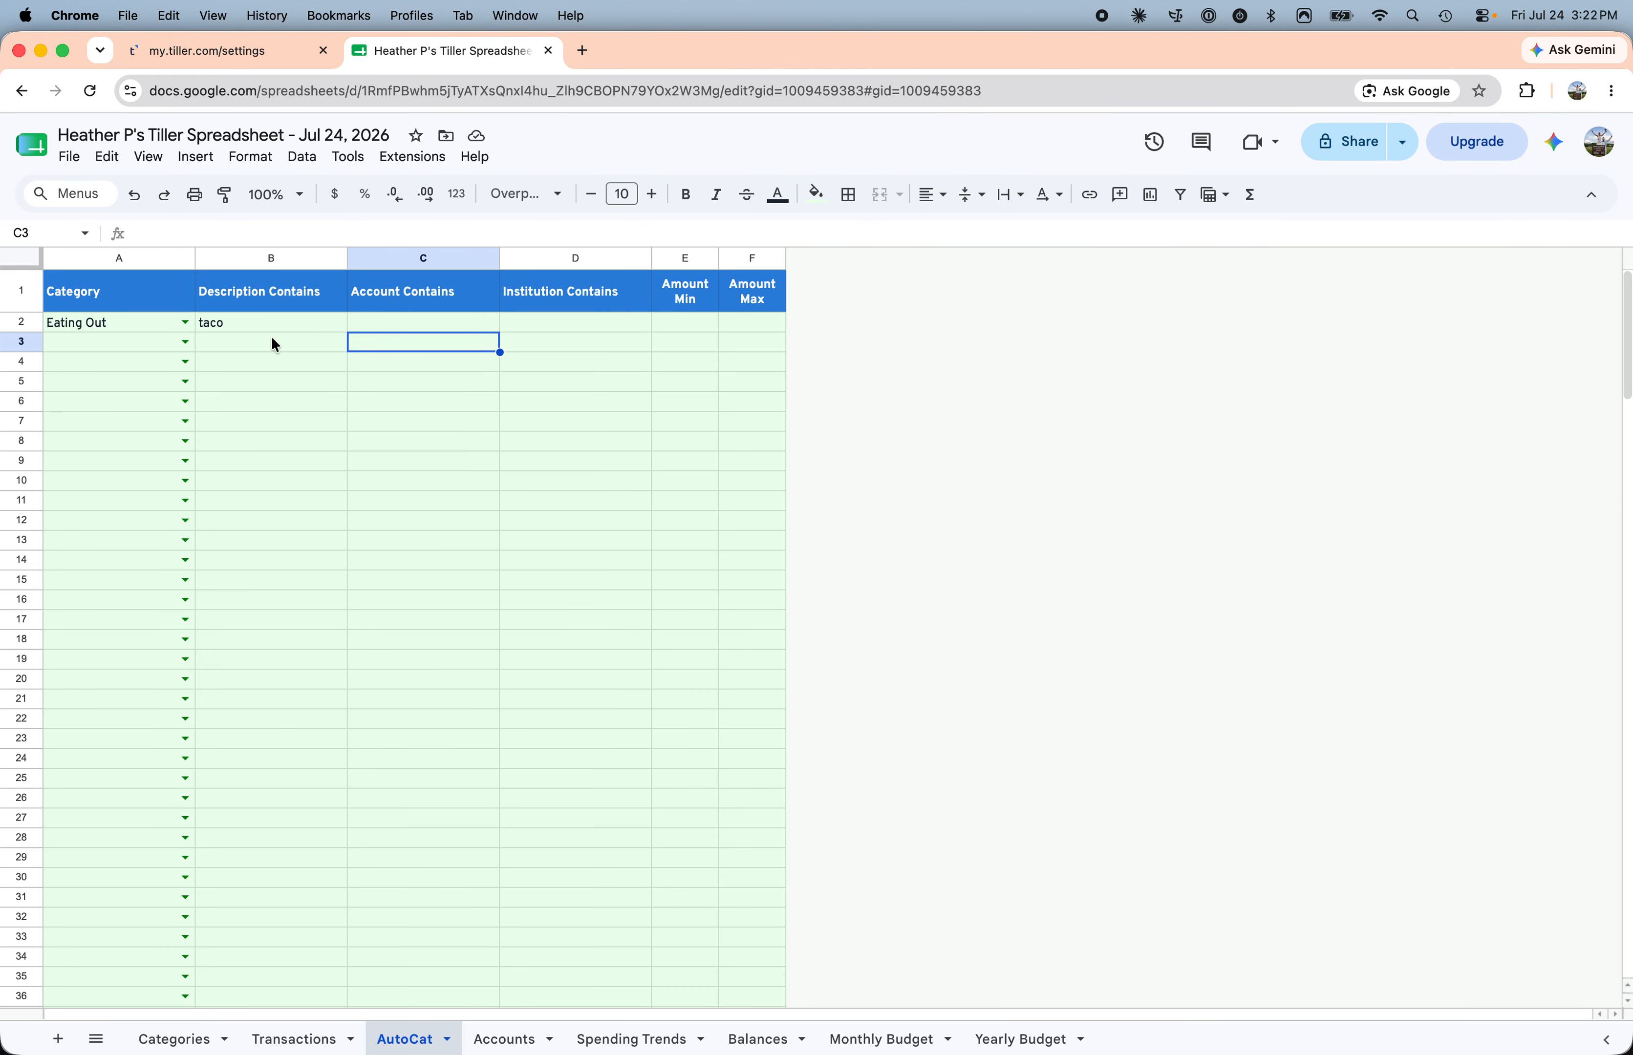
click(275, 345)
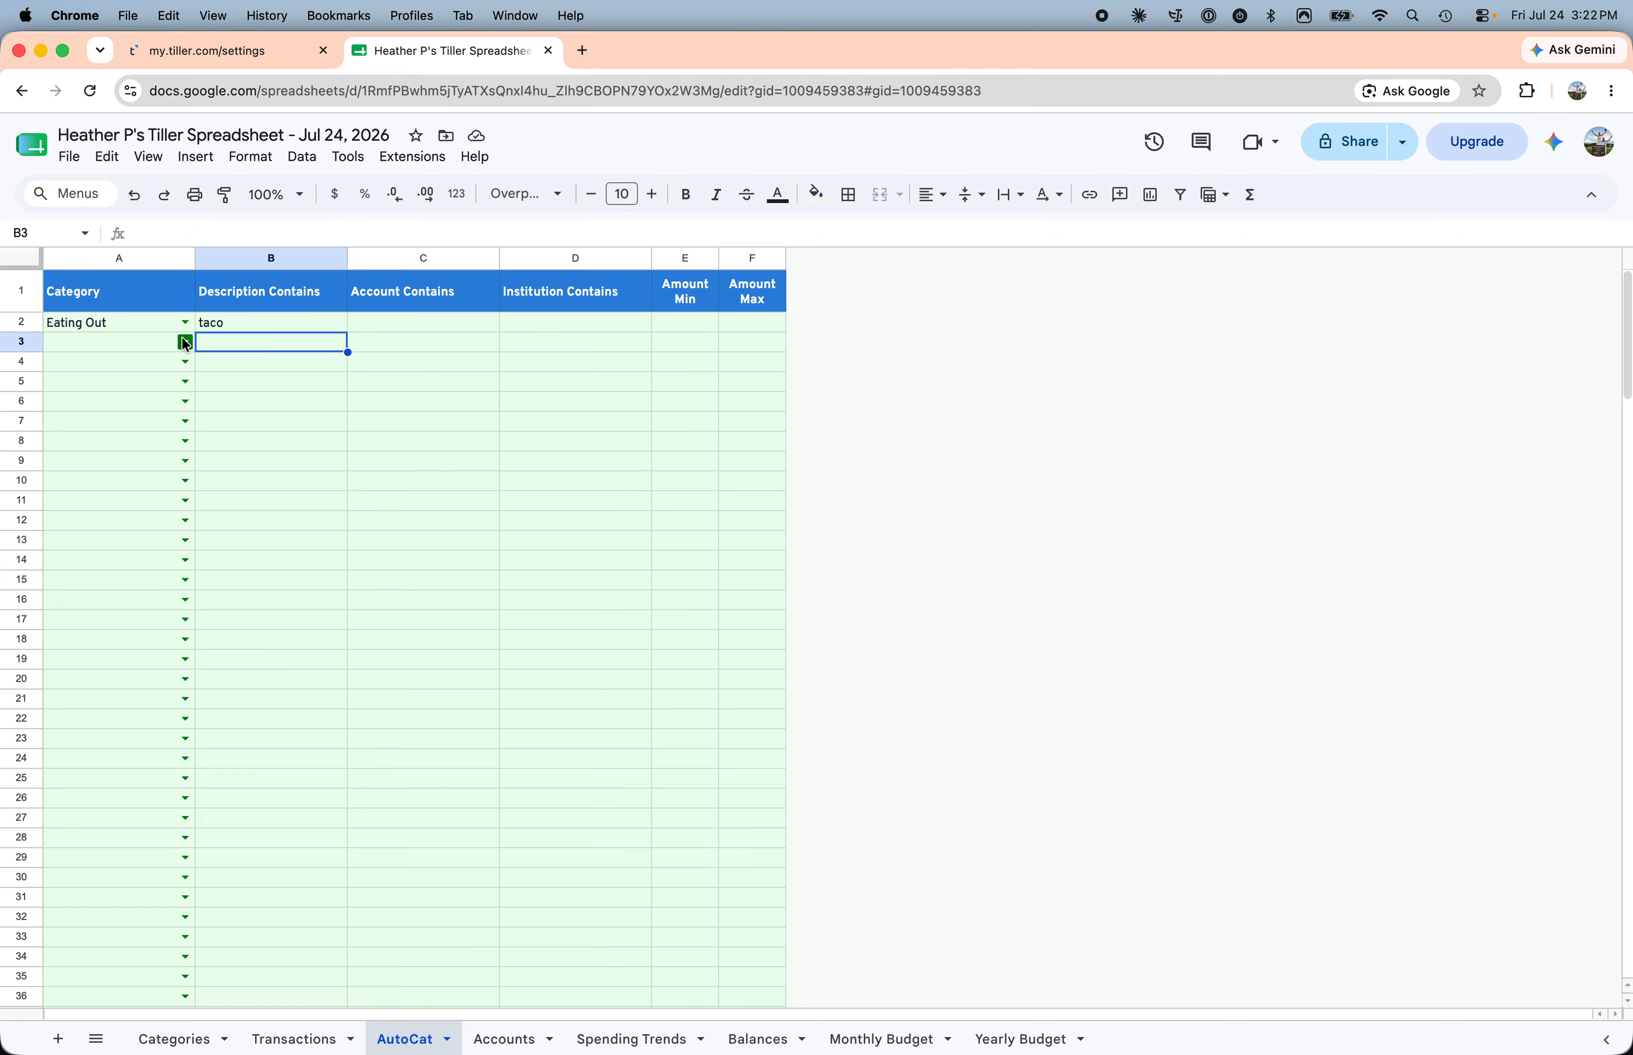
click(160, 347)
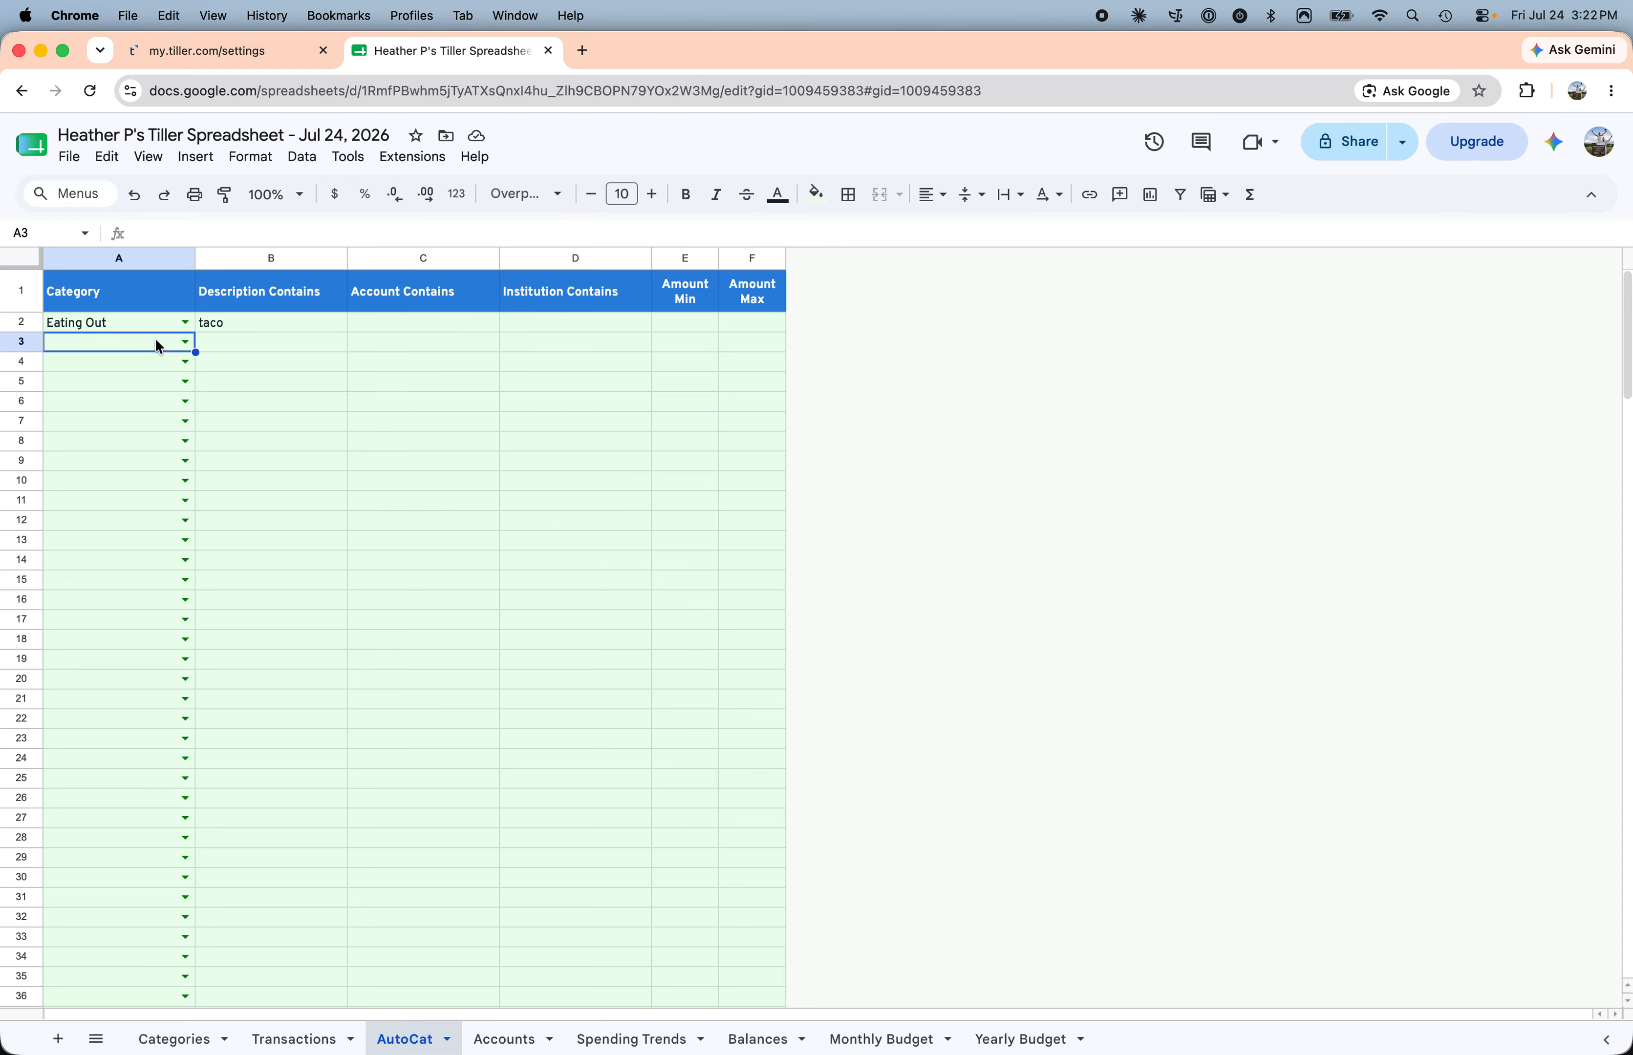
click(233, 348)
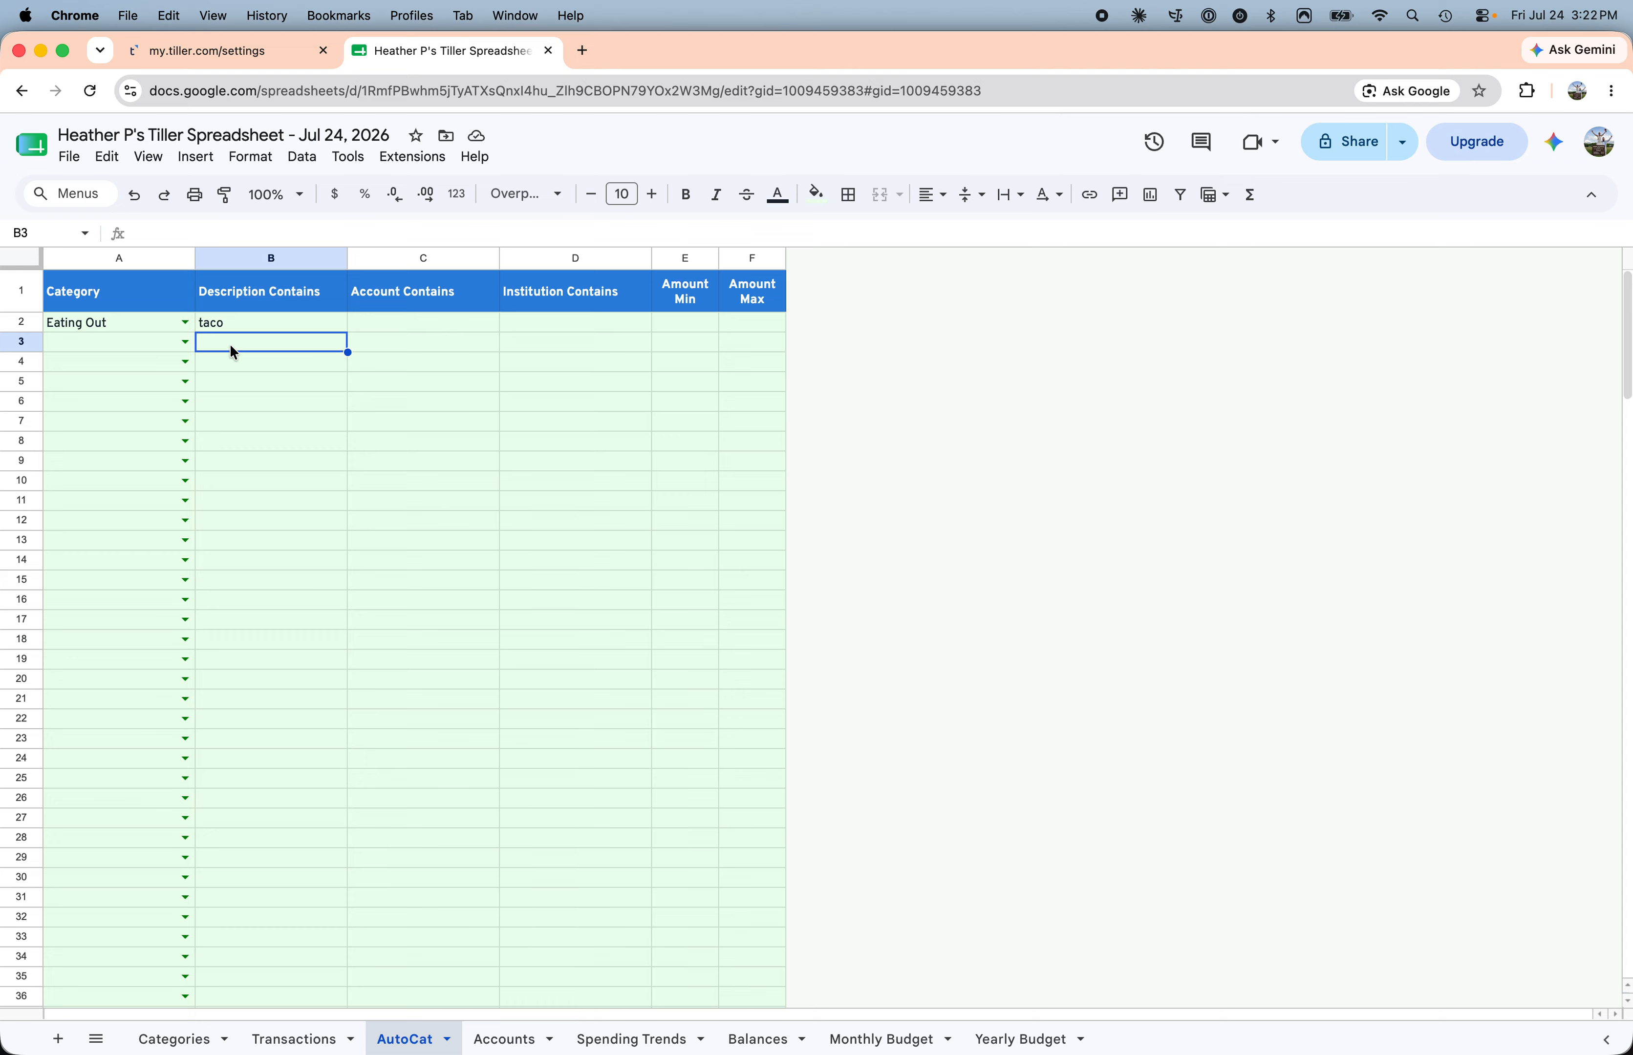
text(Amazon)
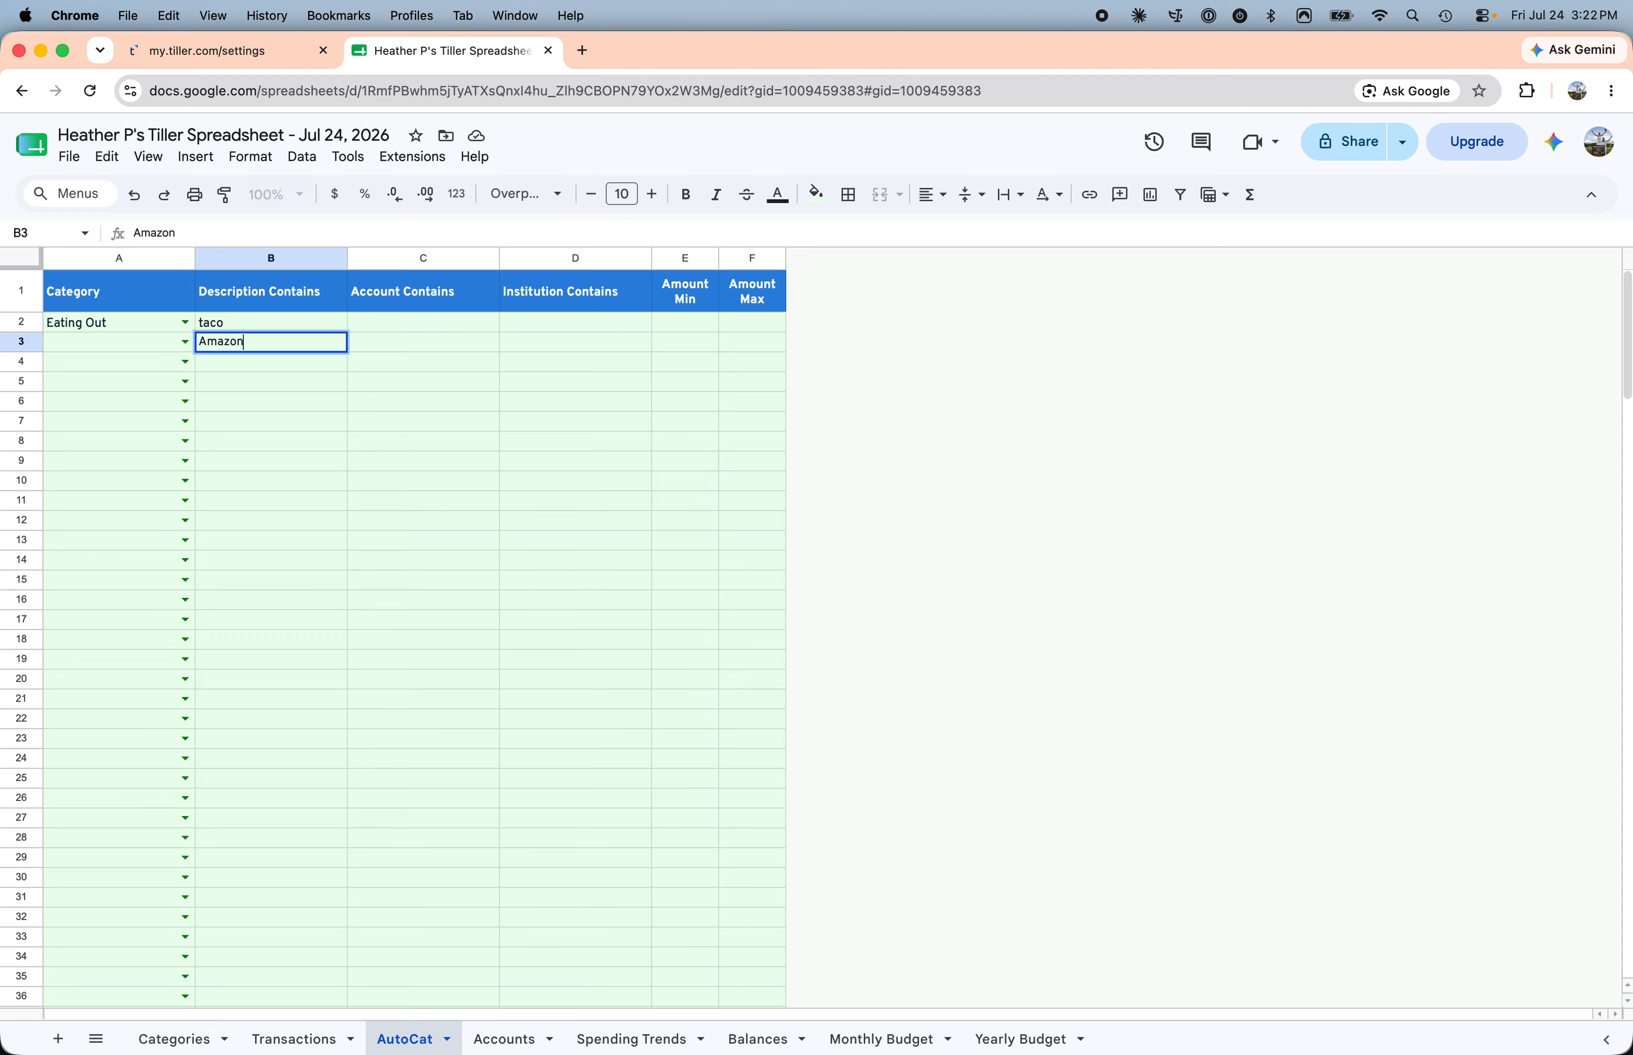
key(Return)
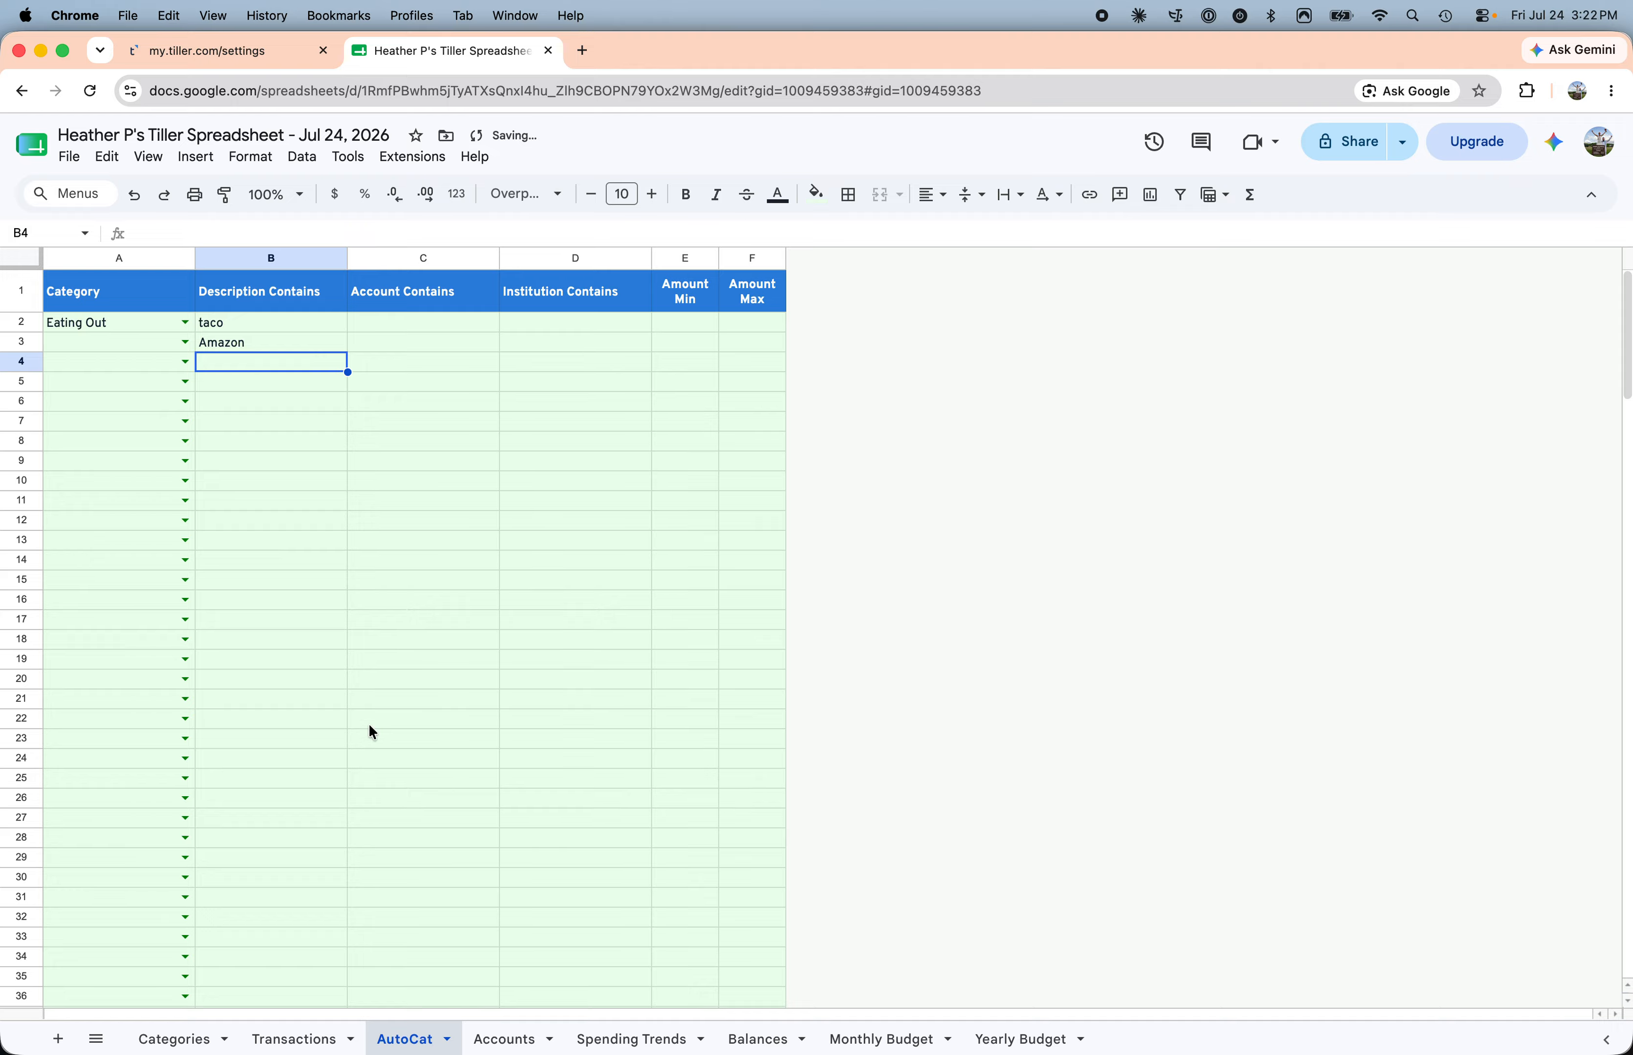
Step: On the Categories sheet, add a Needs Review category in row 29 with group Review and type Expense
click(181, 1039)
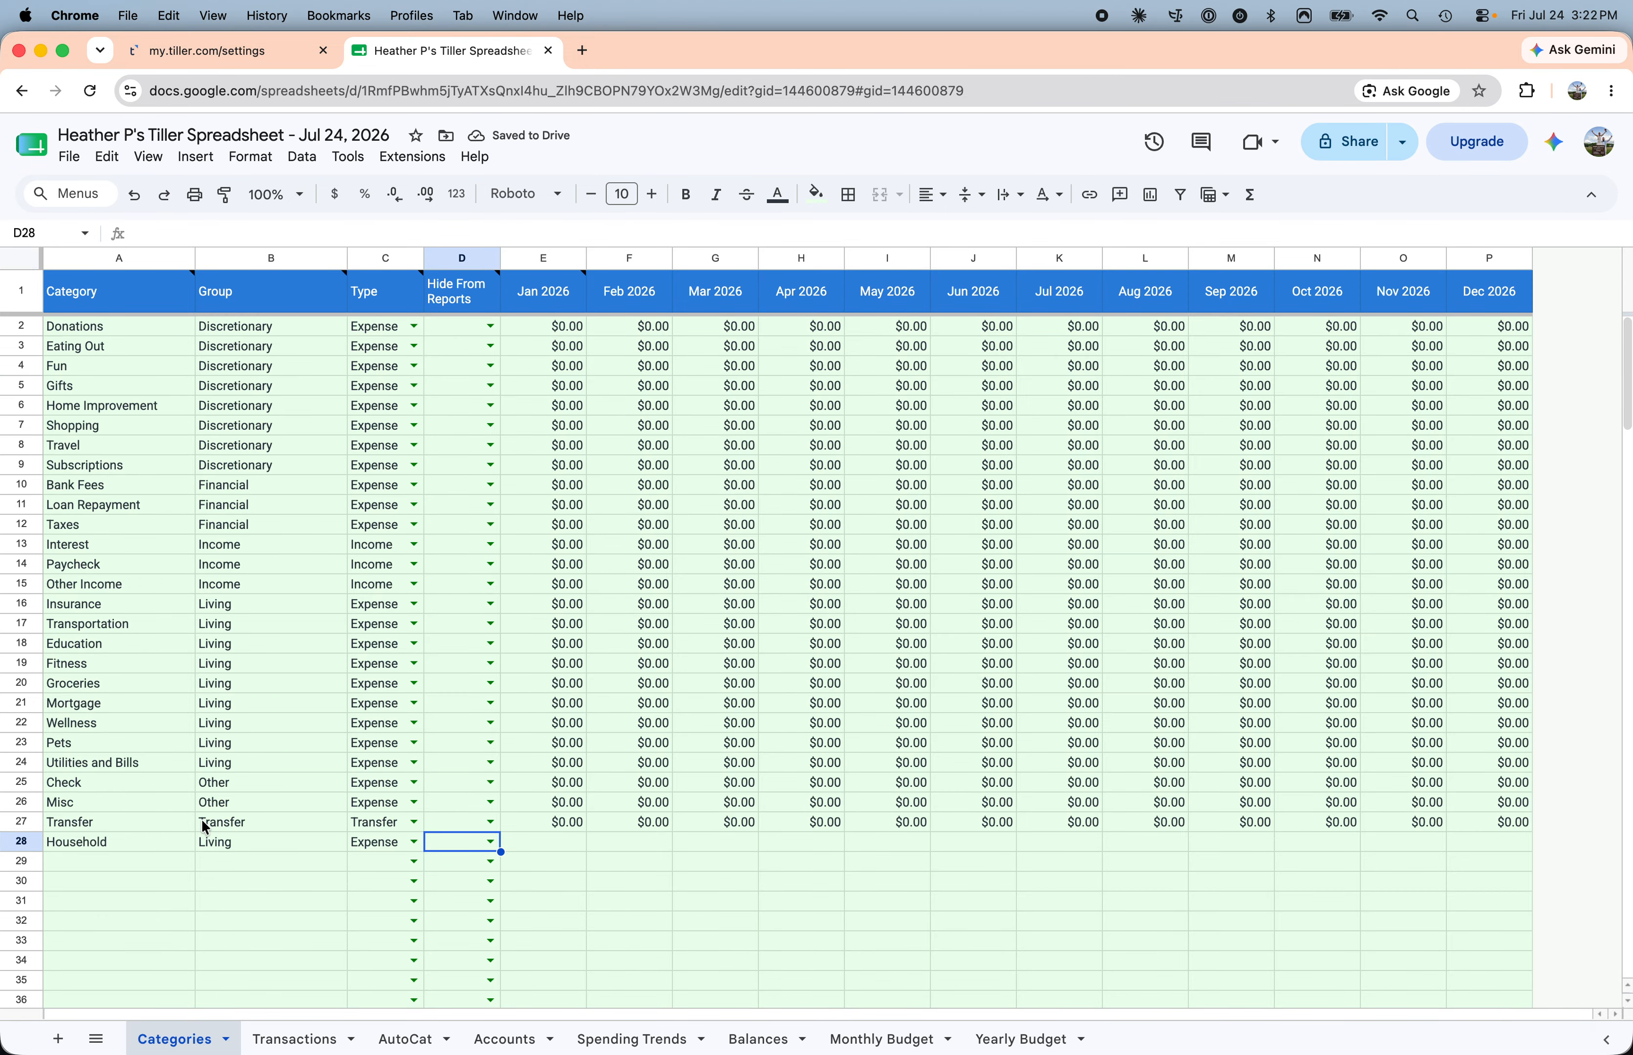
click(132, 872)
text(Needs Review)
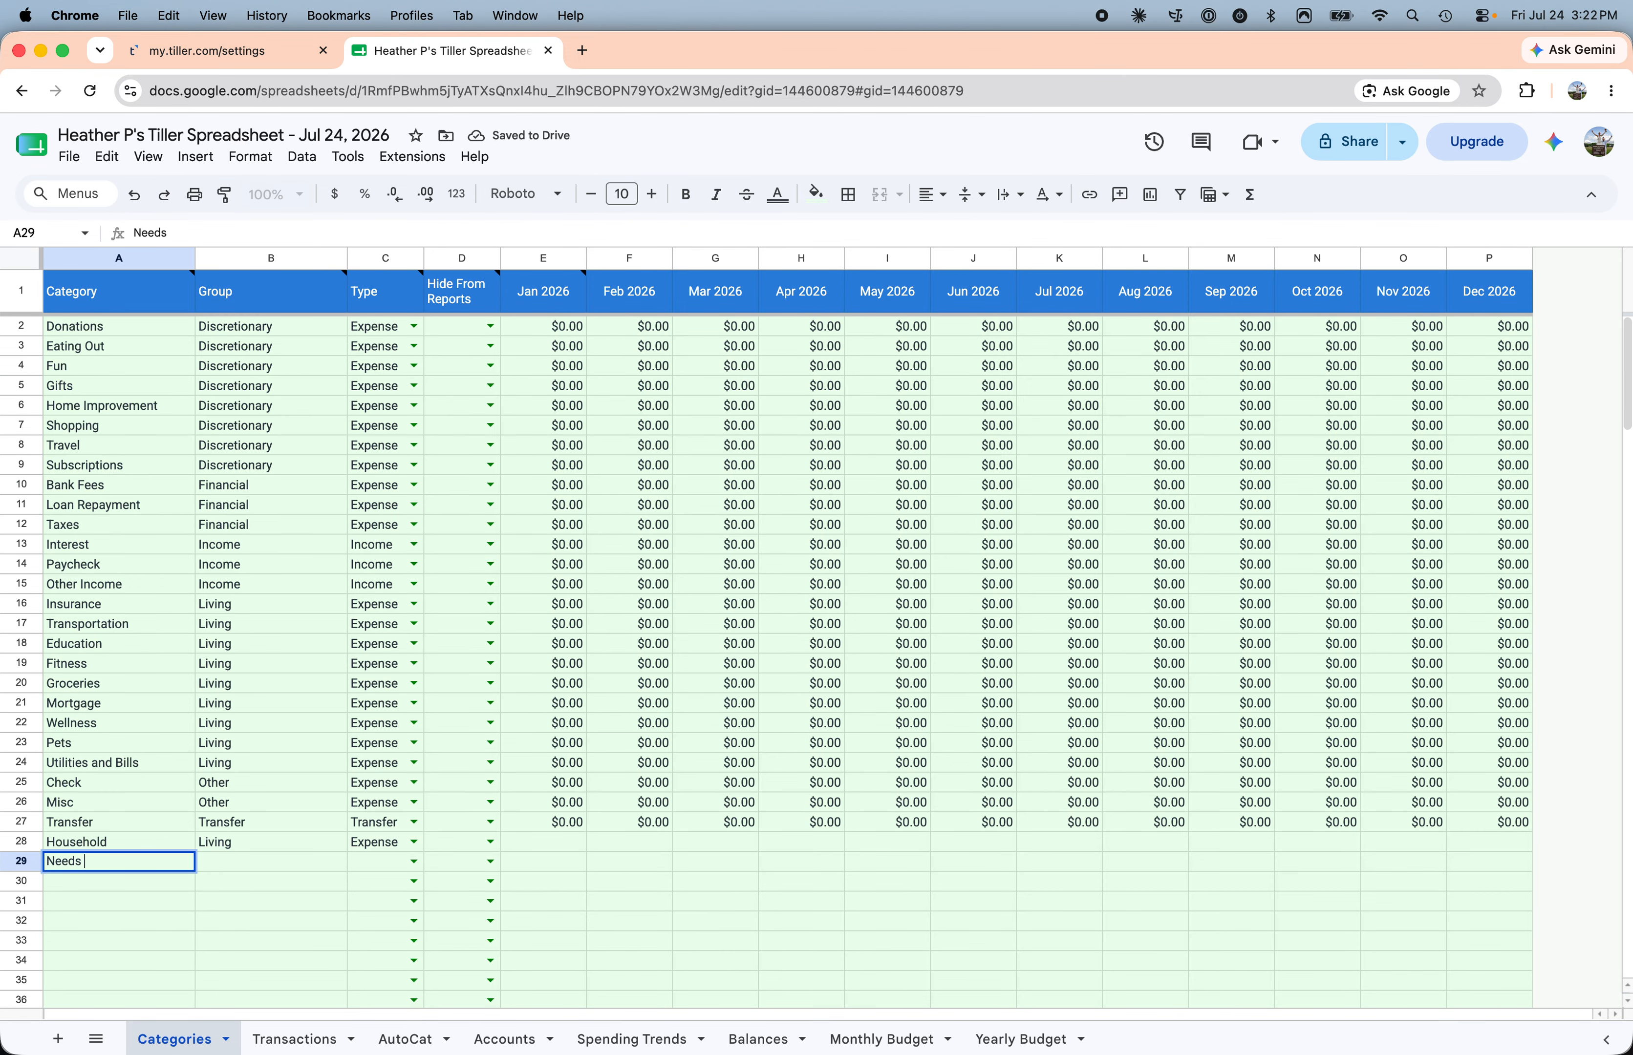
key(Tab)
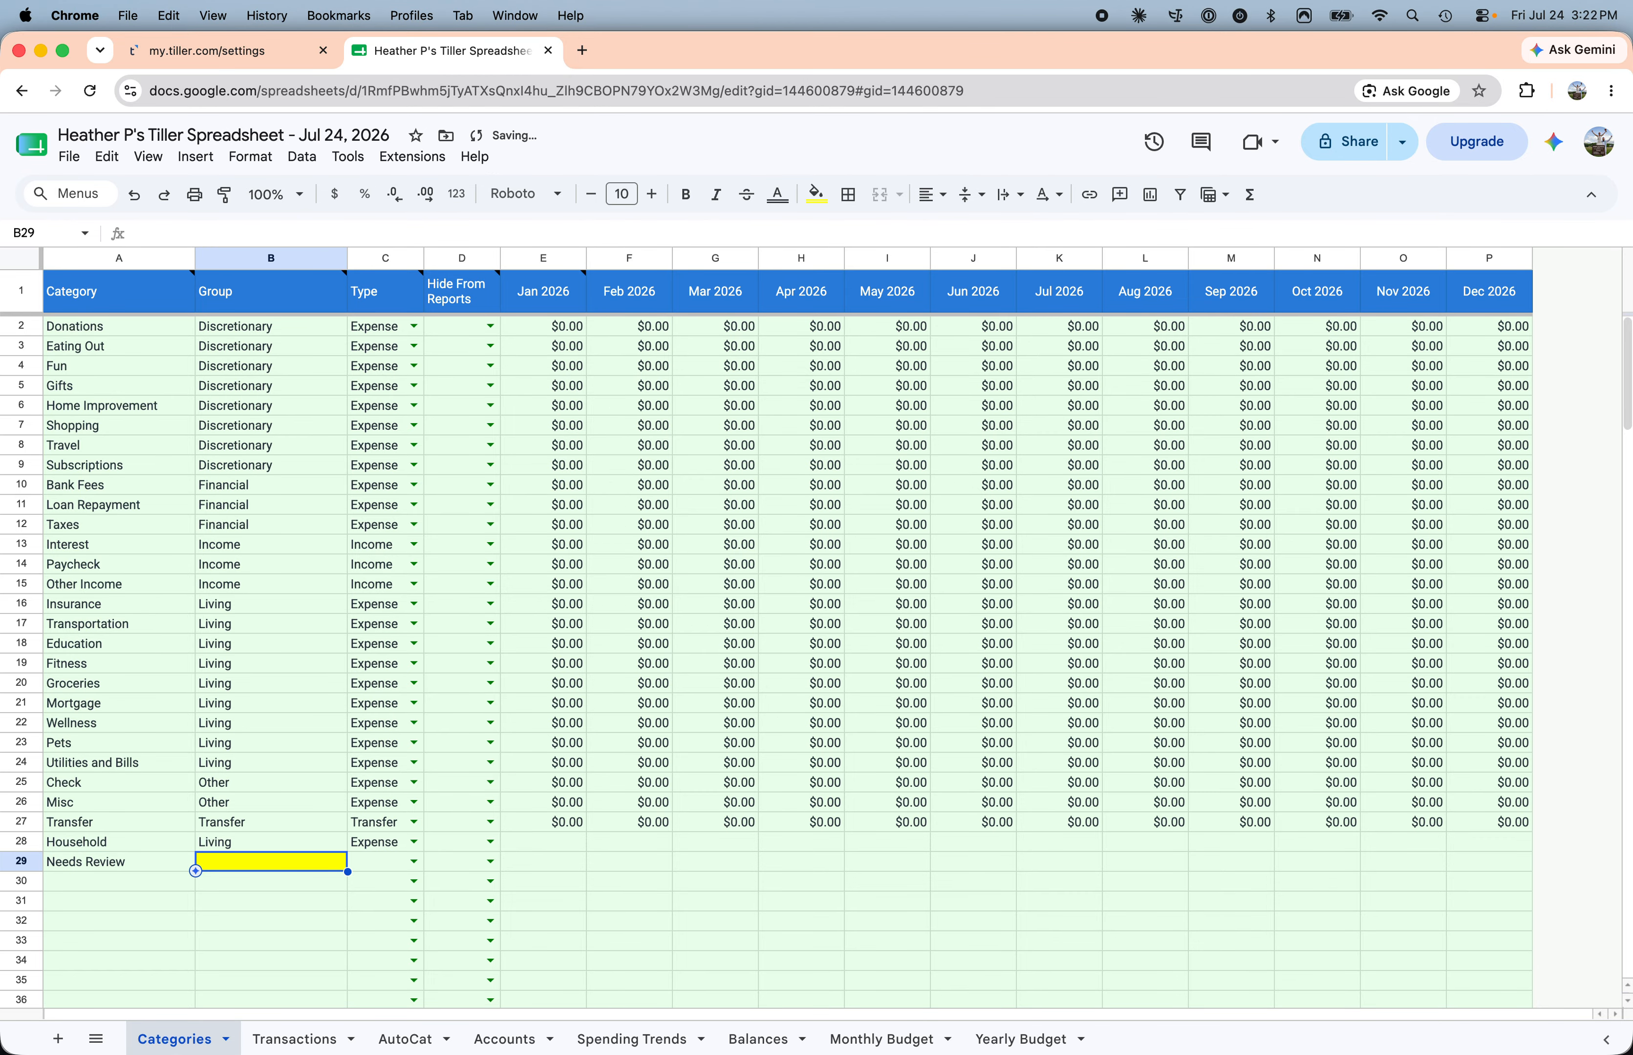
text(Review)
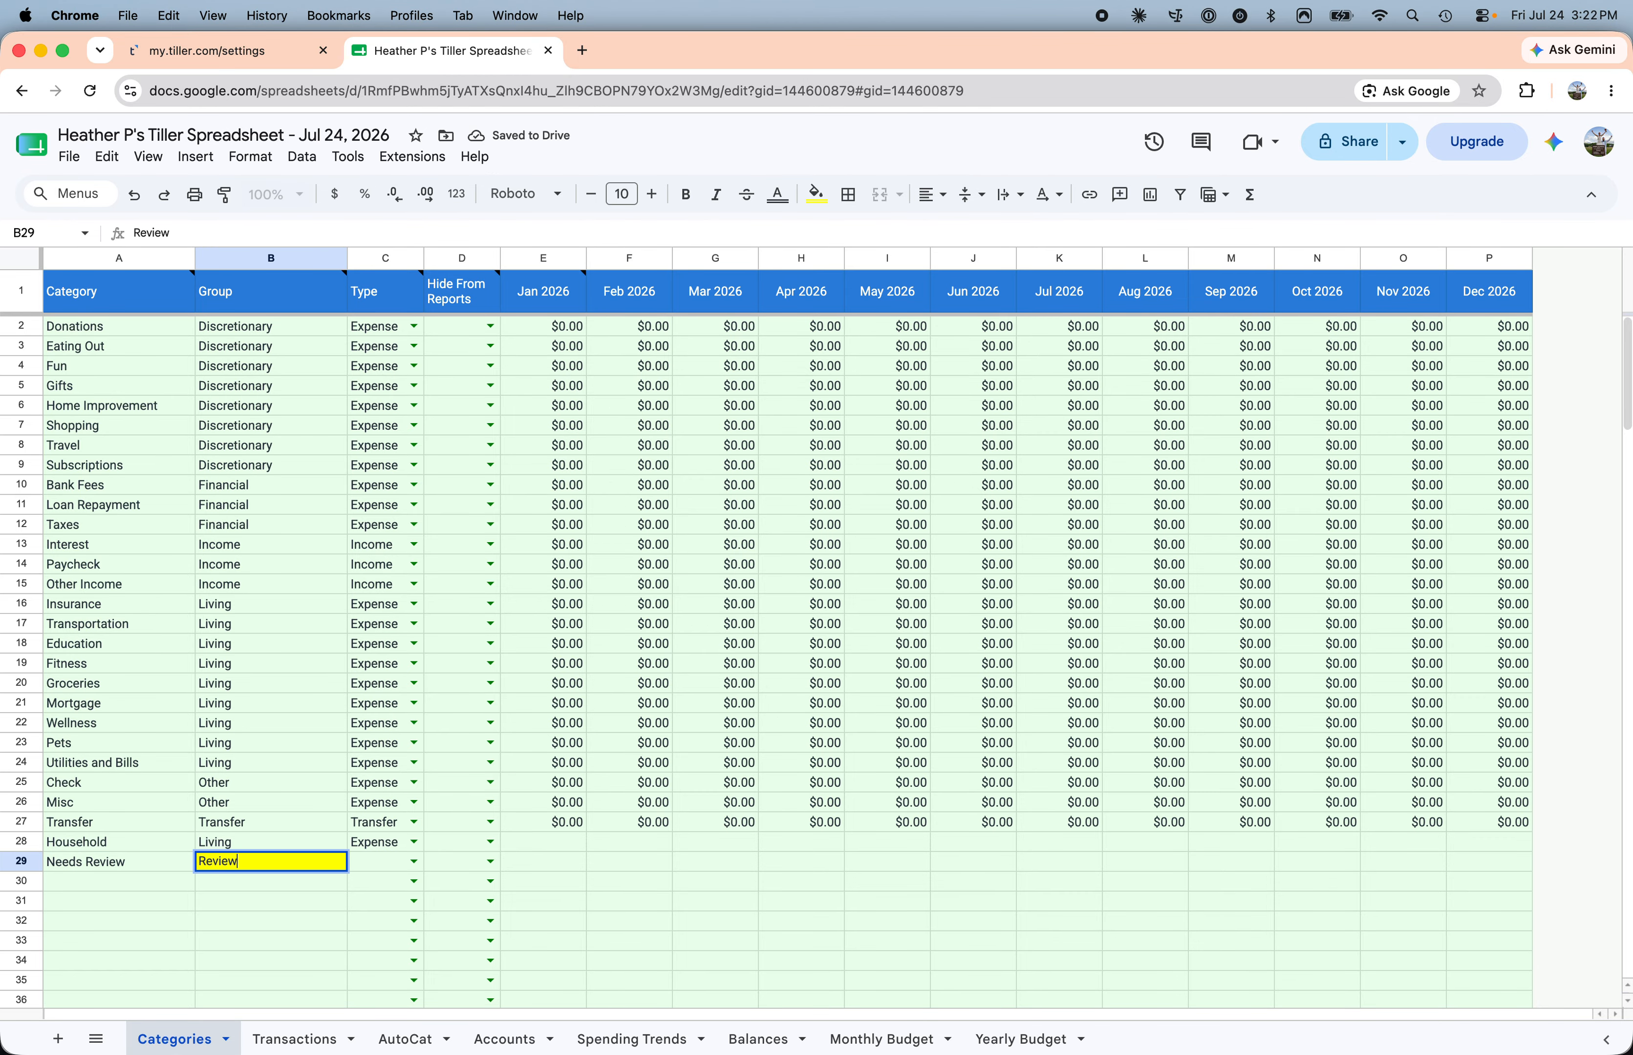
key(Tab)
text(Ex)
key(Tab)
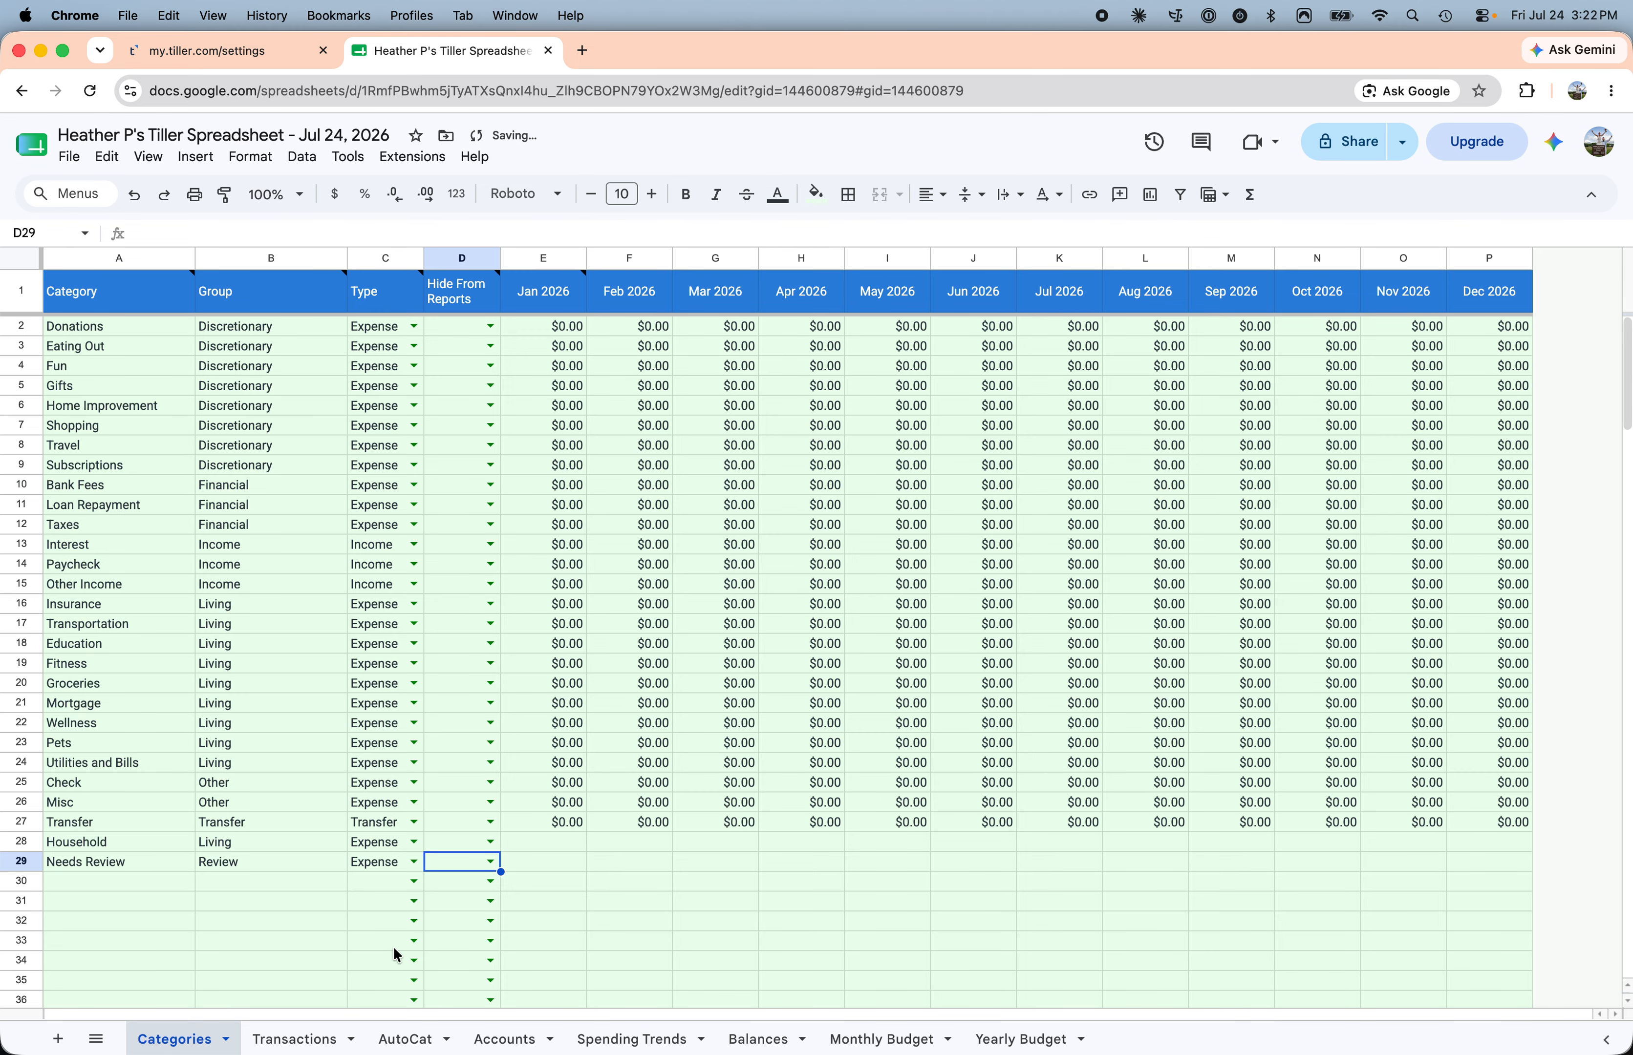
Step: Assign the Needs Review category to the Amazon rule on the AutoCat sheet
click(416, 1039)
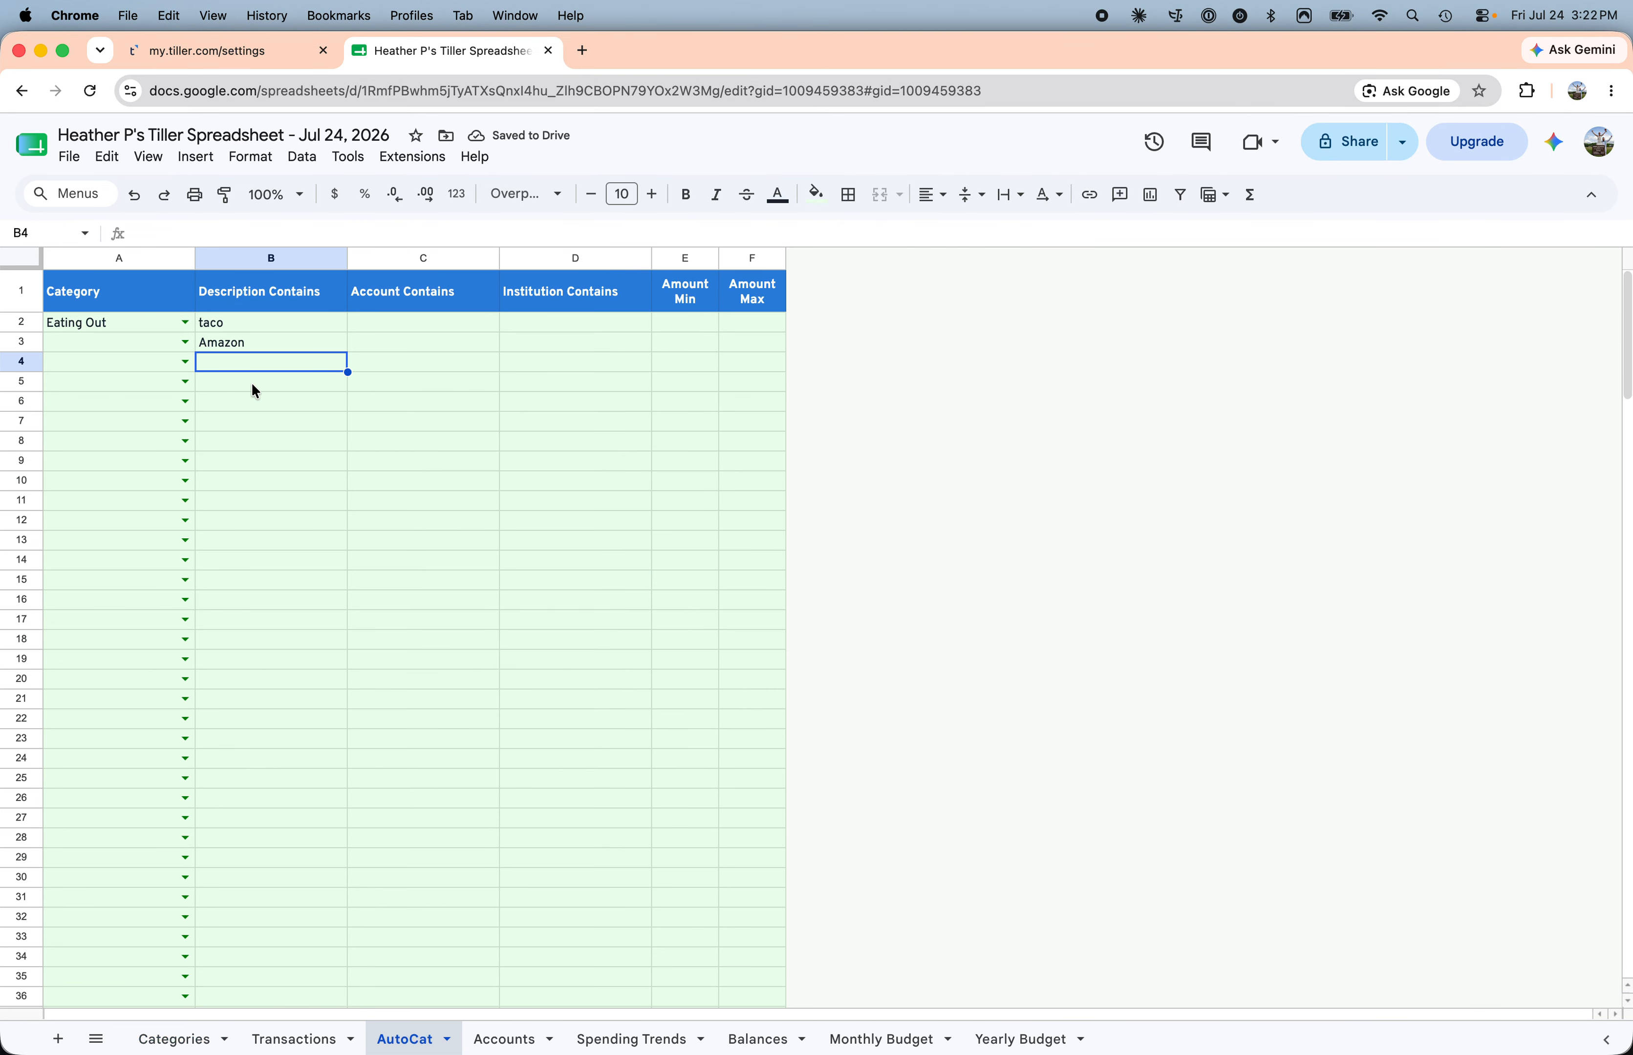
click(240, 339)
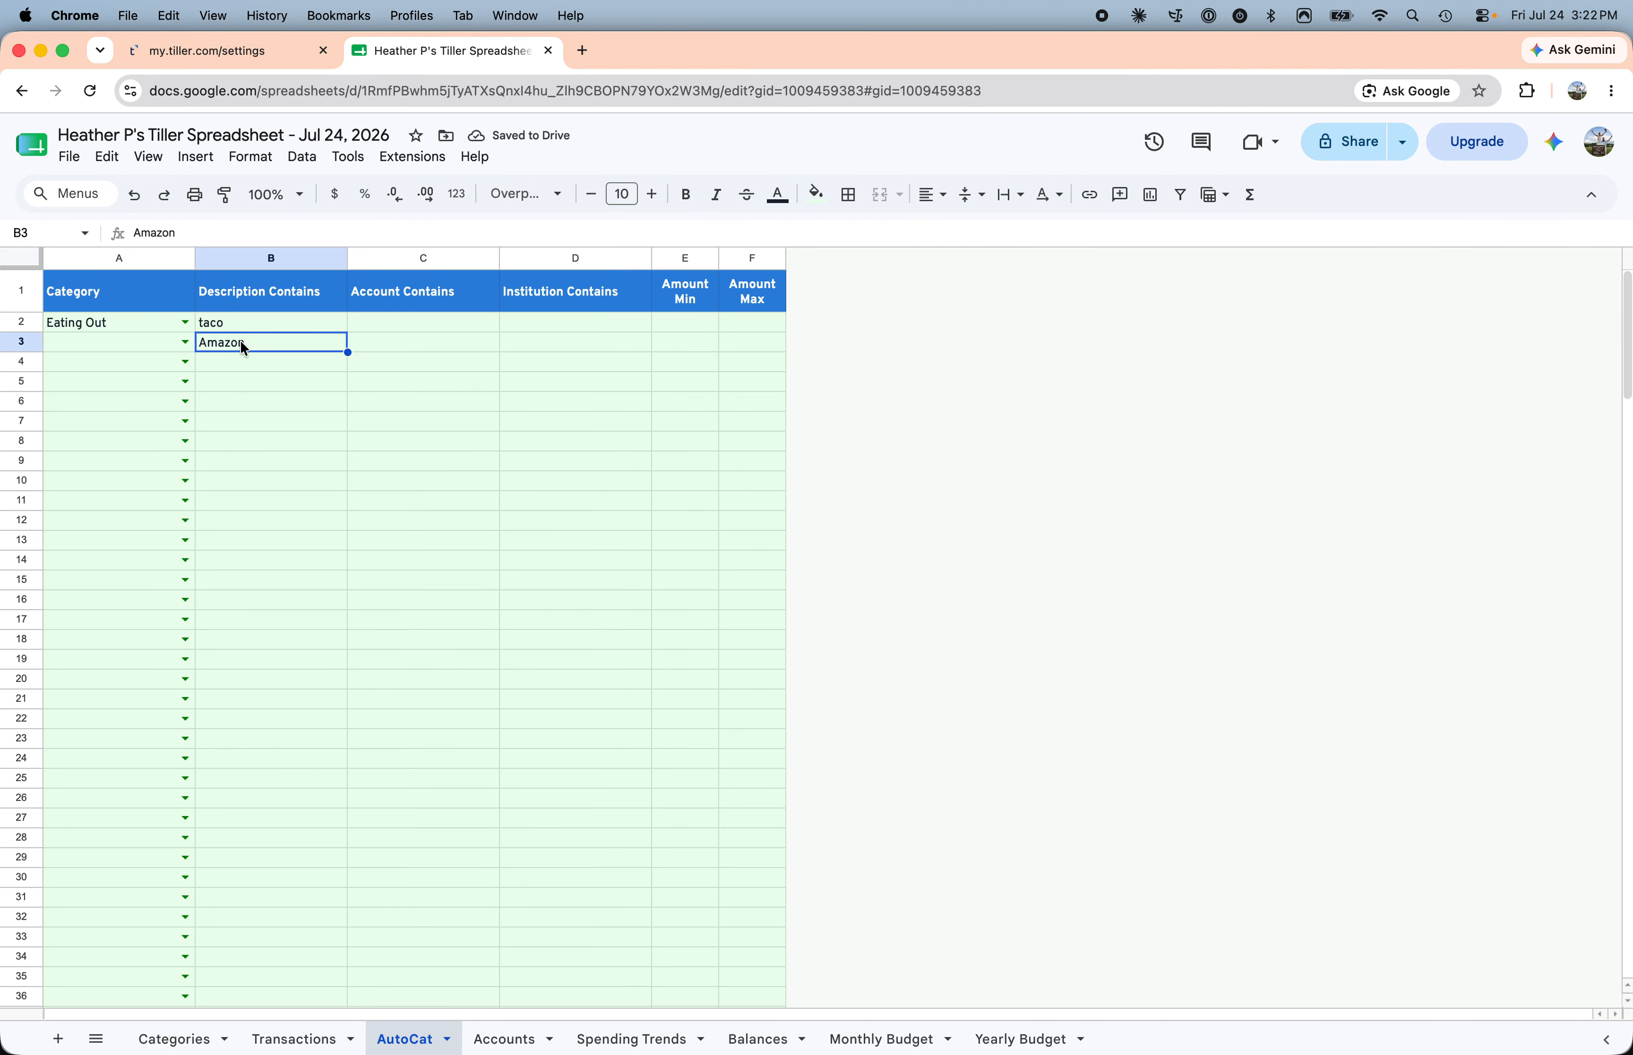
click(132, 335)
text(need)
key(Return)
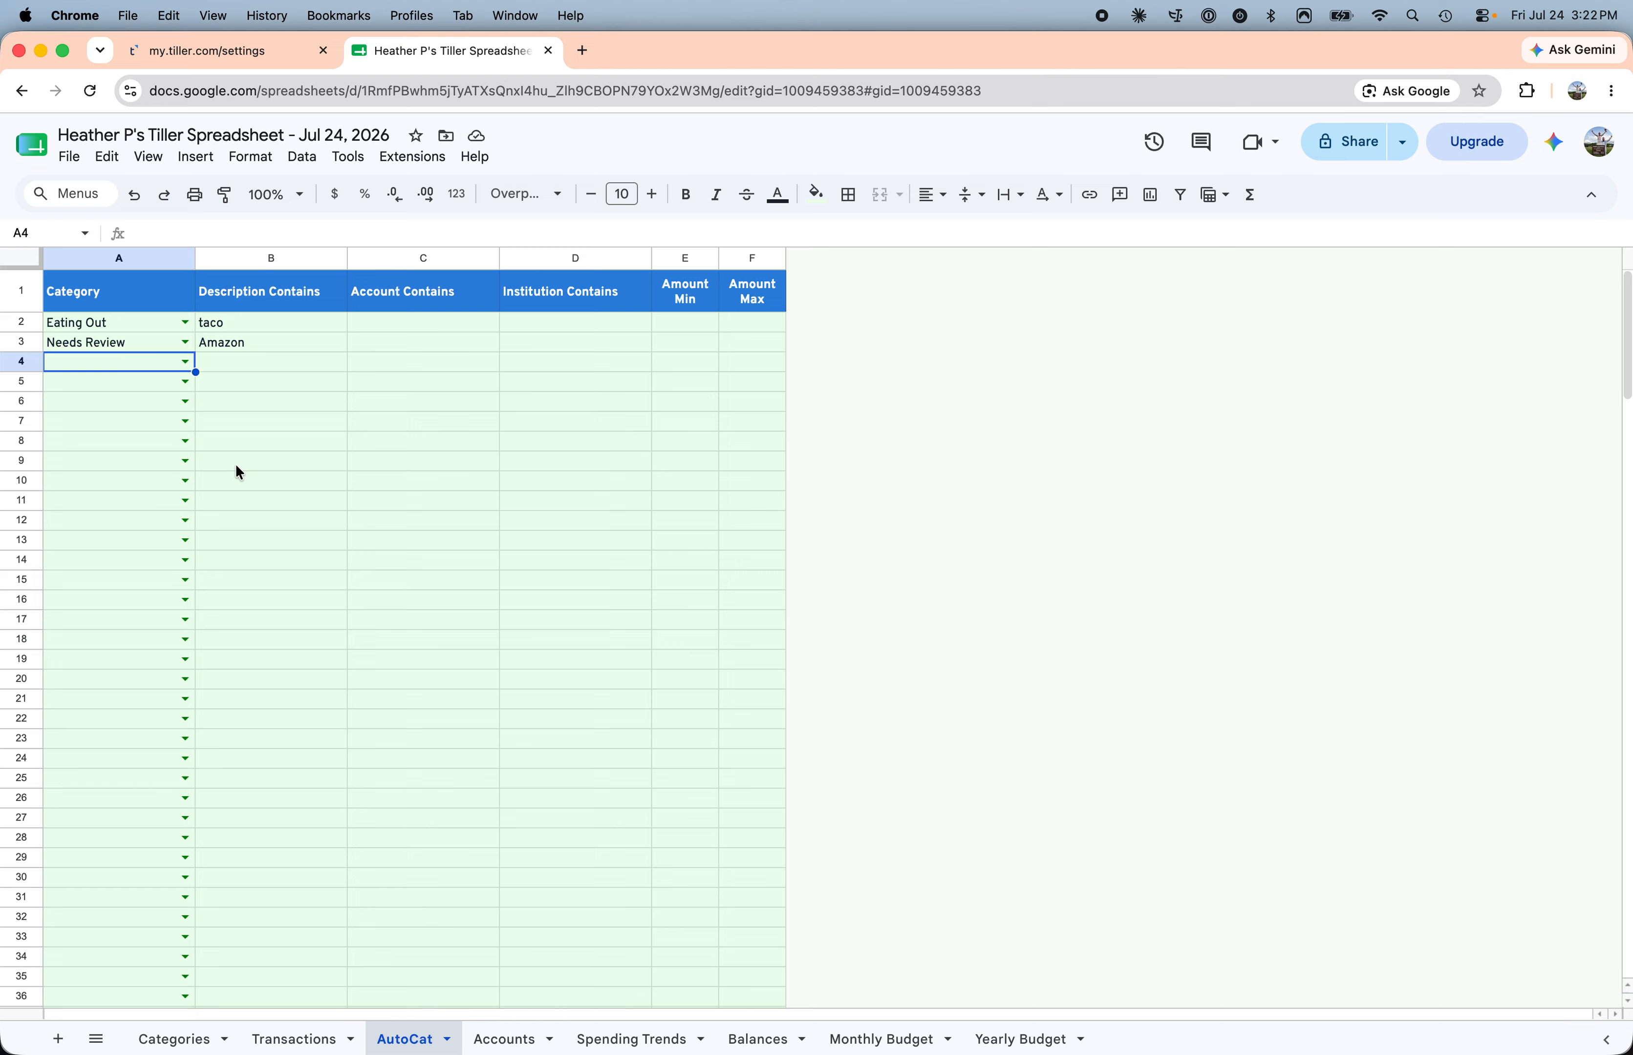
click(268, 381)
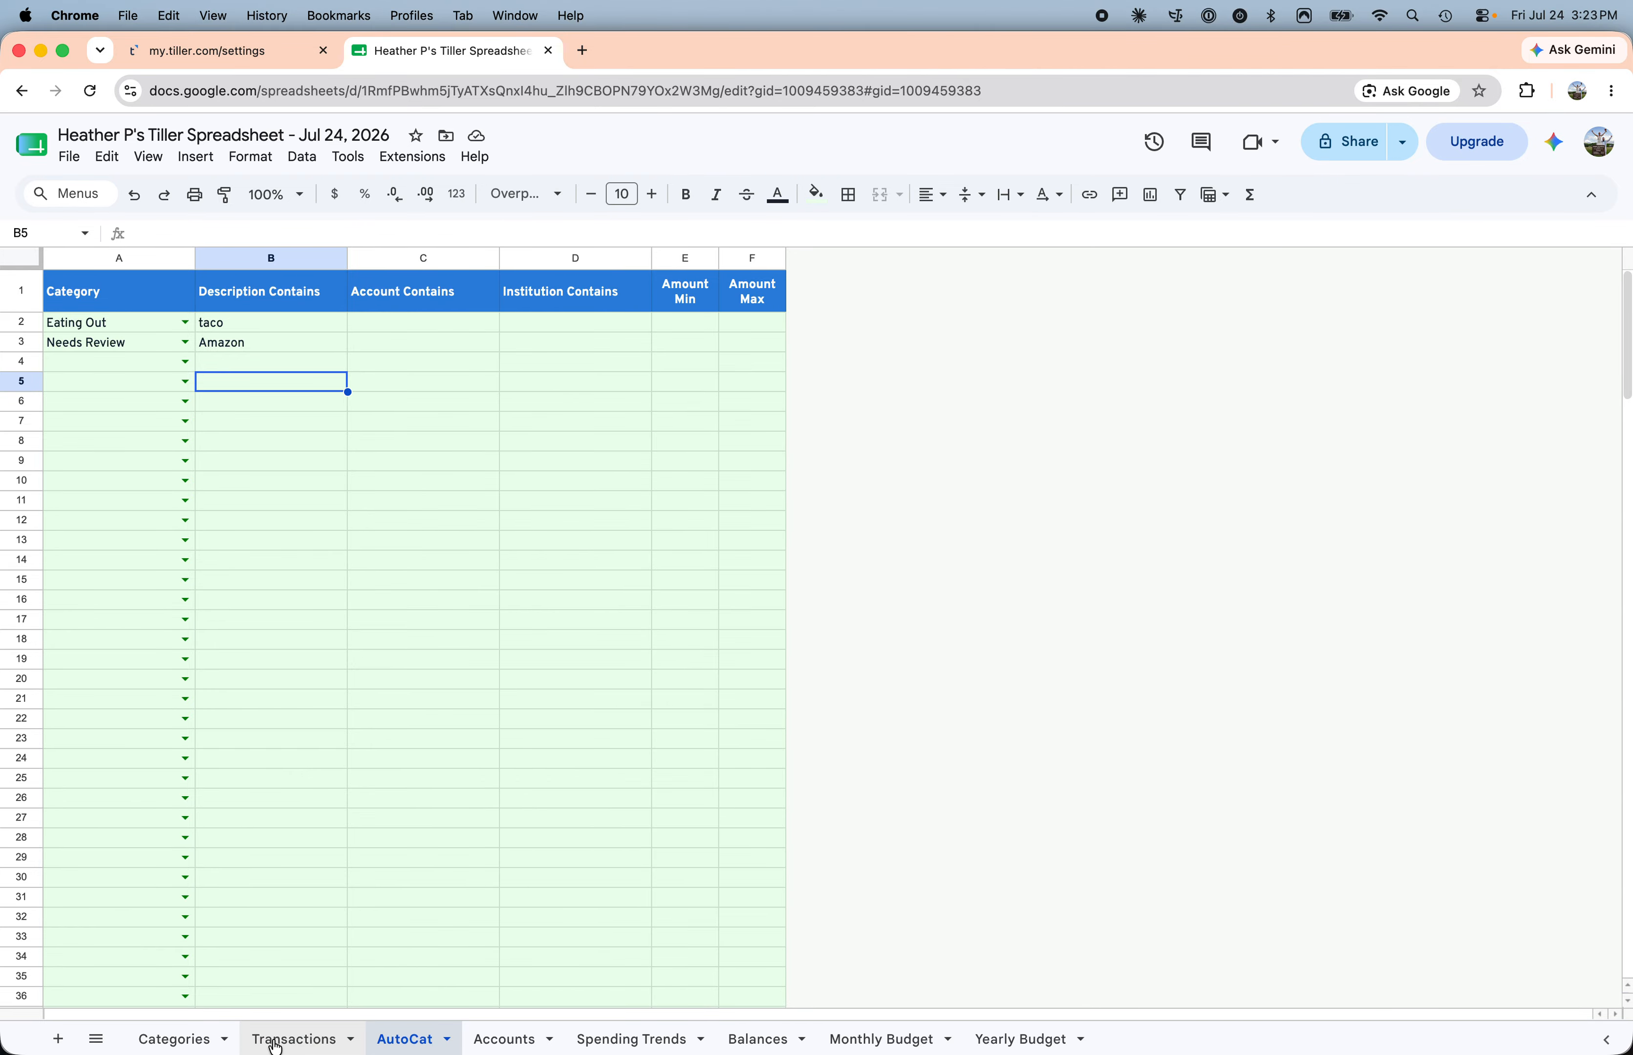
Step: Look over the Categories sheet, then switch to the Tiller console and open its help messenger
click(175, 1040)
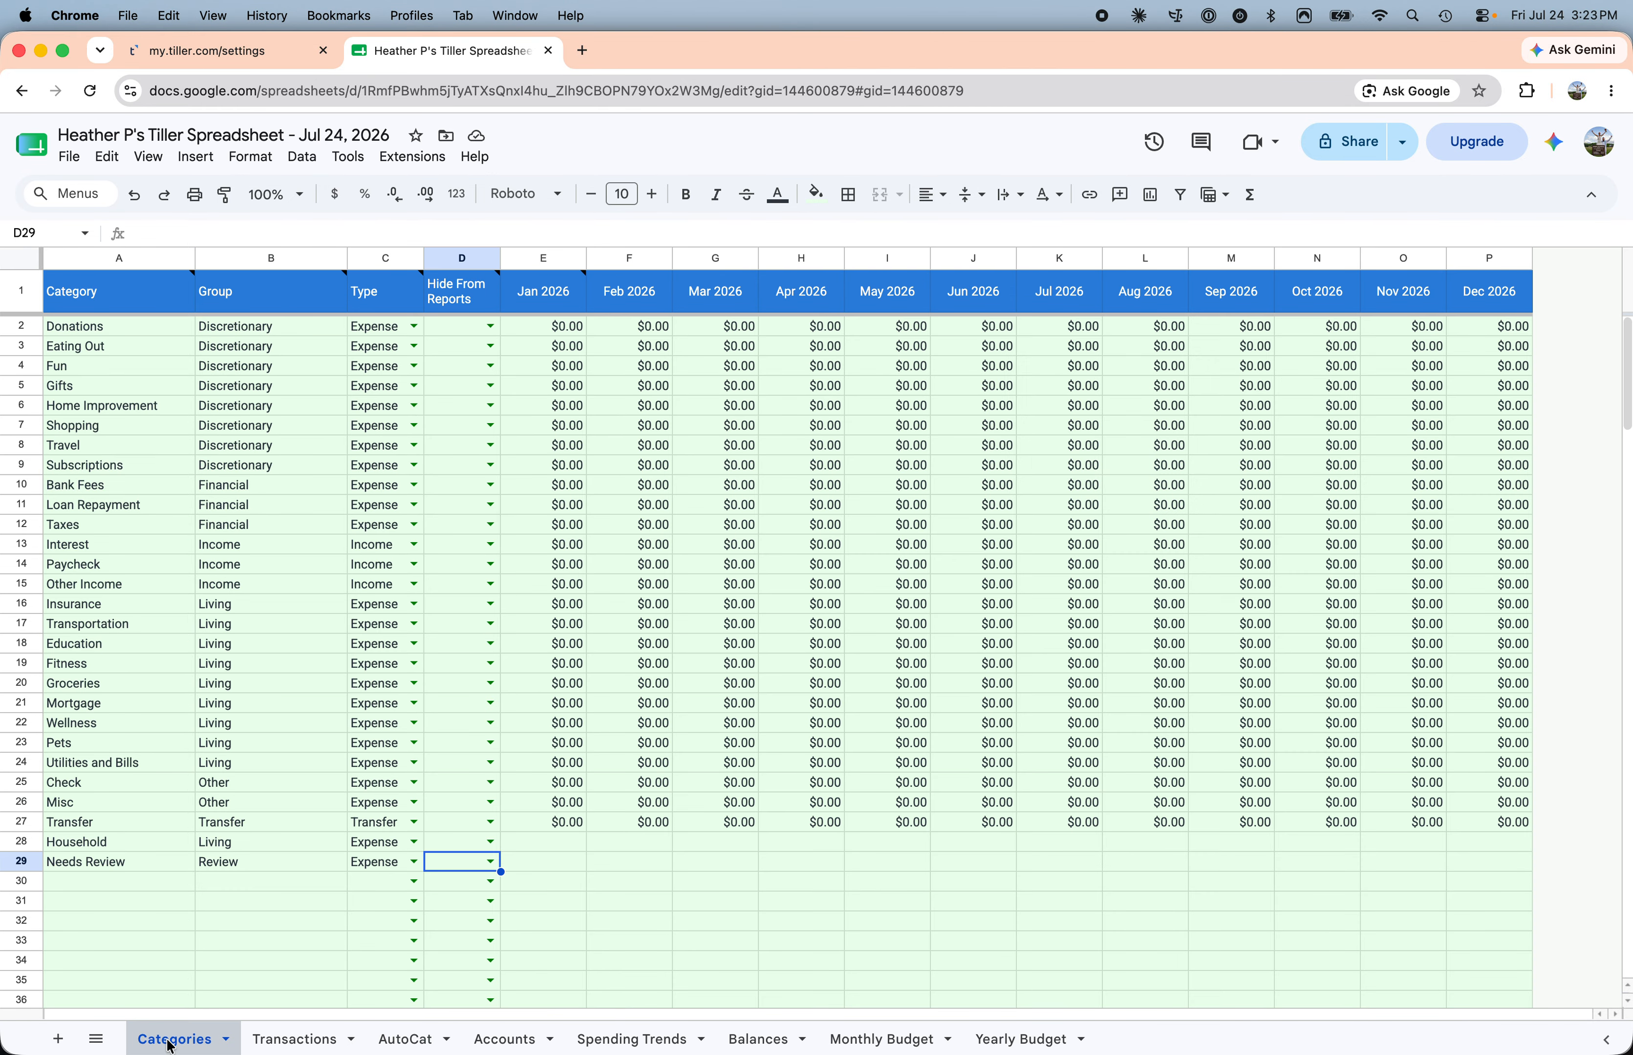
click(83, 584)
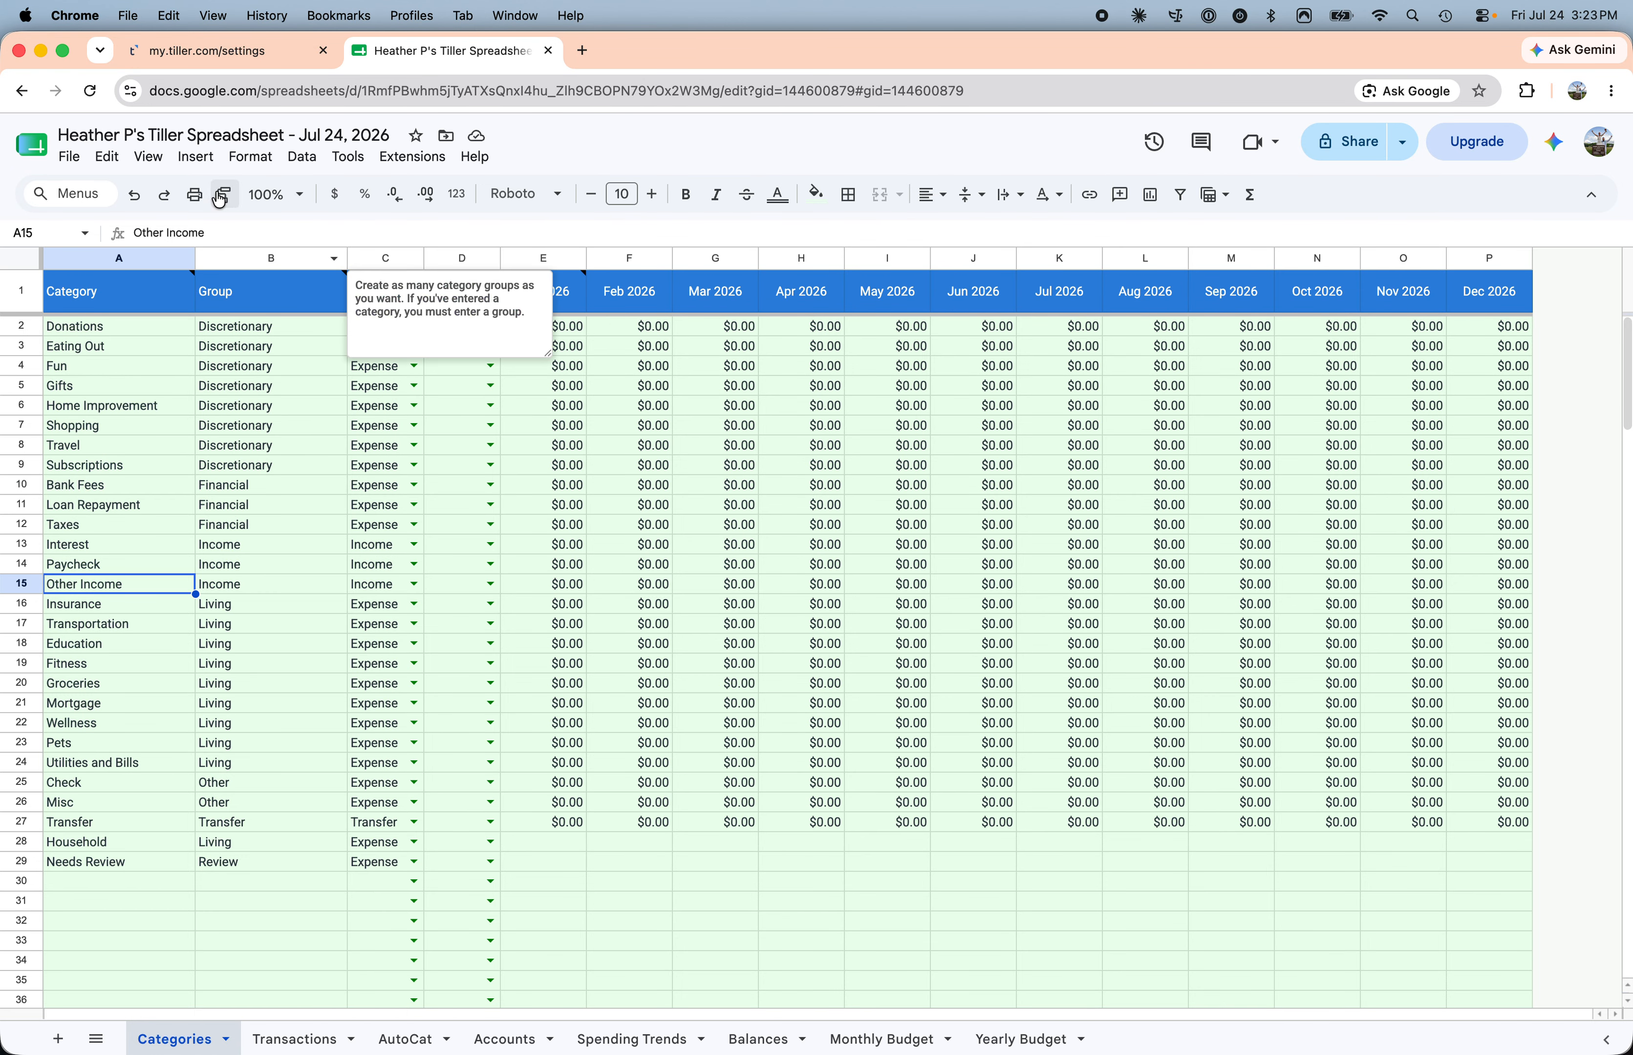
click(197, 48)
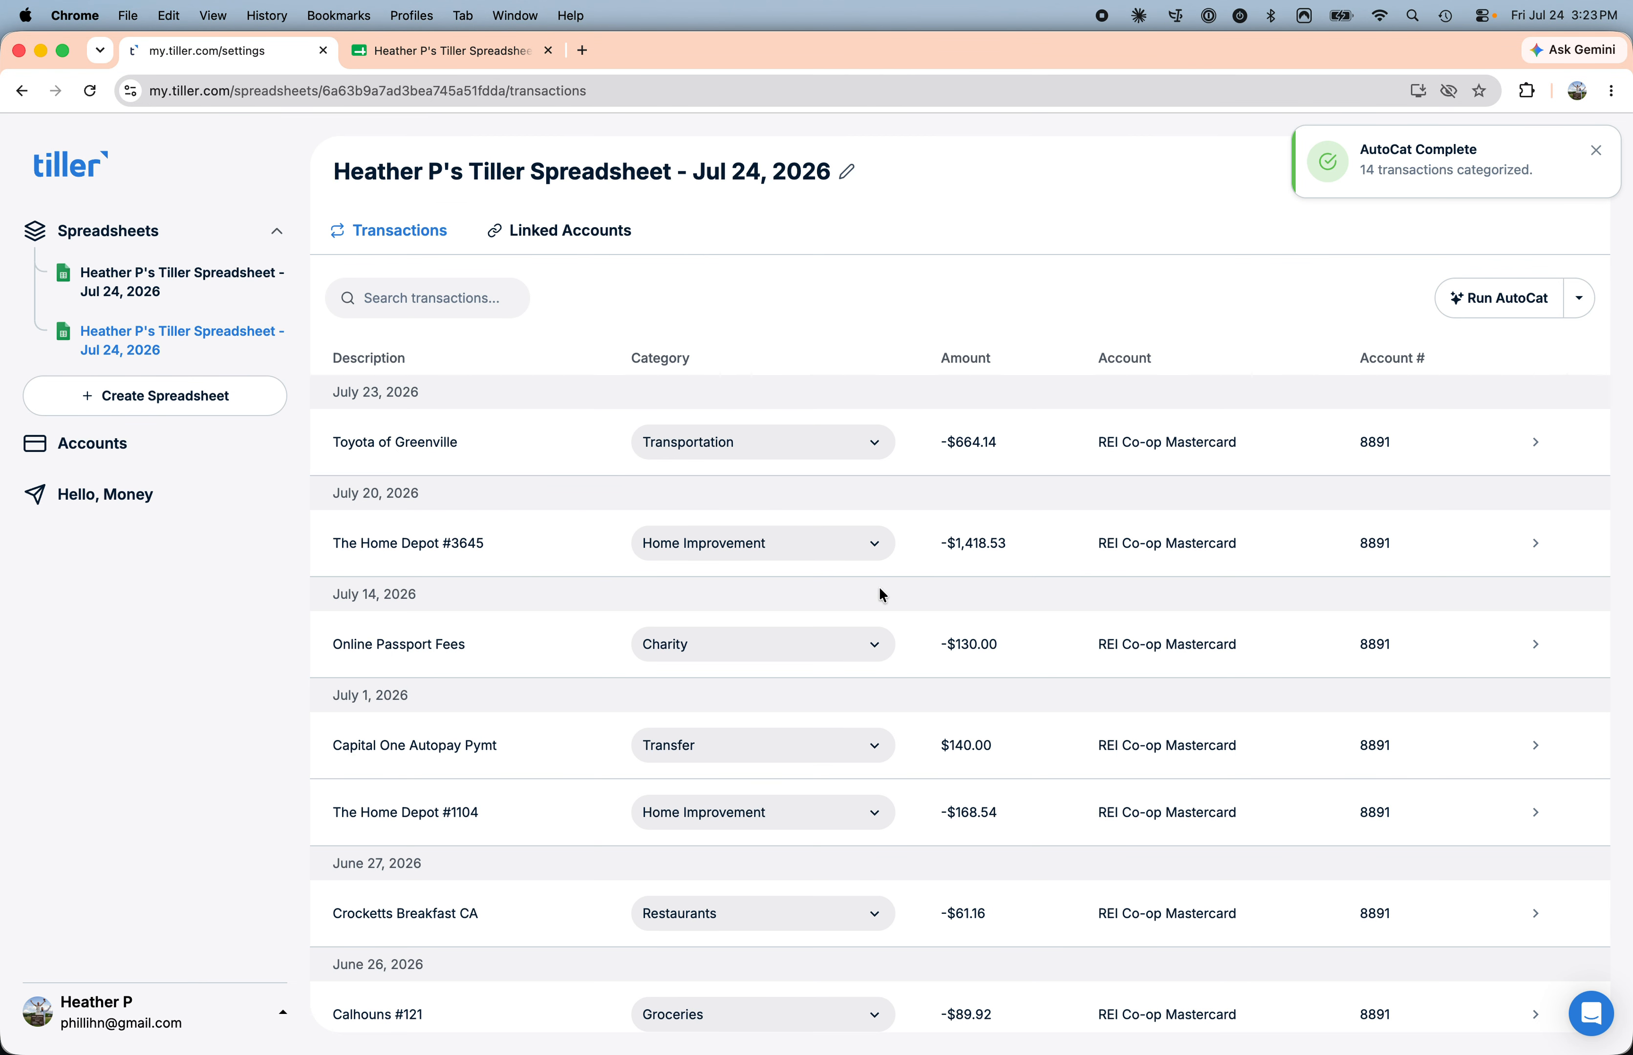
click(1591, 1015)
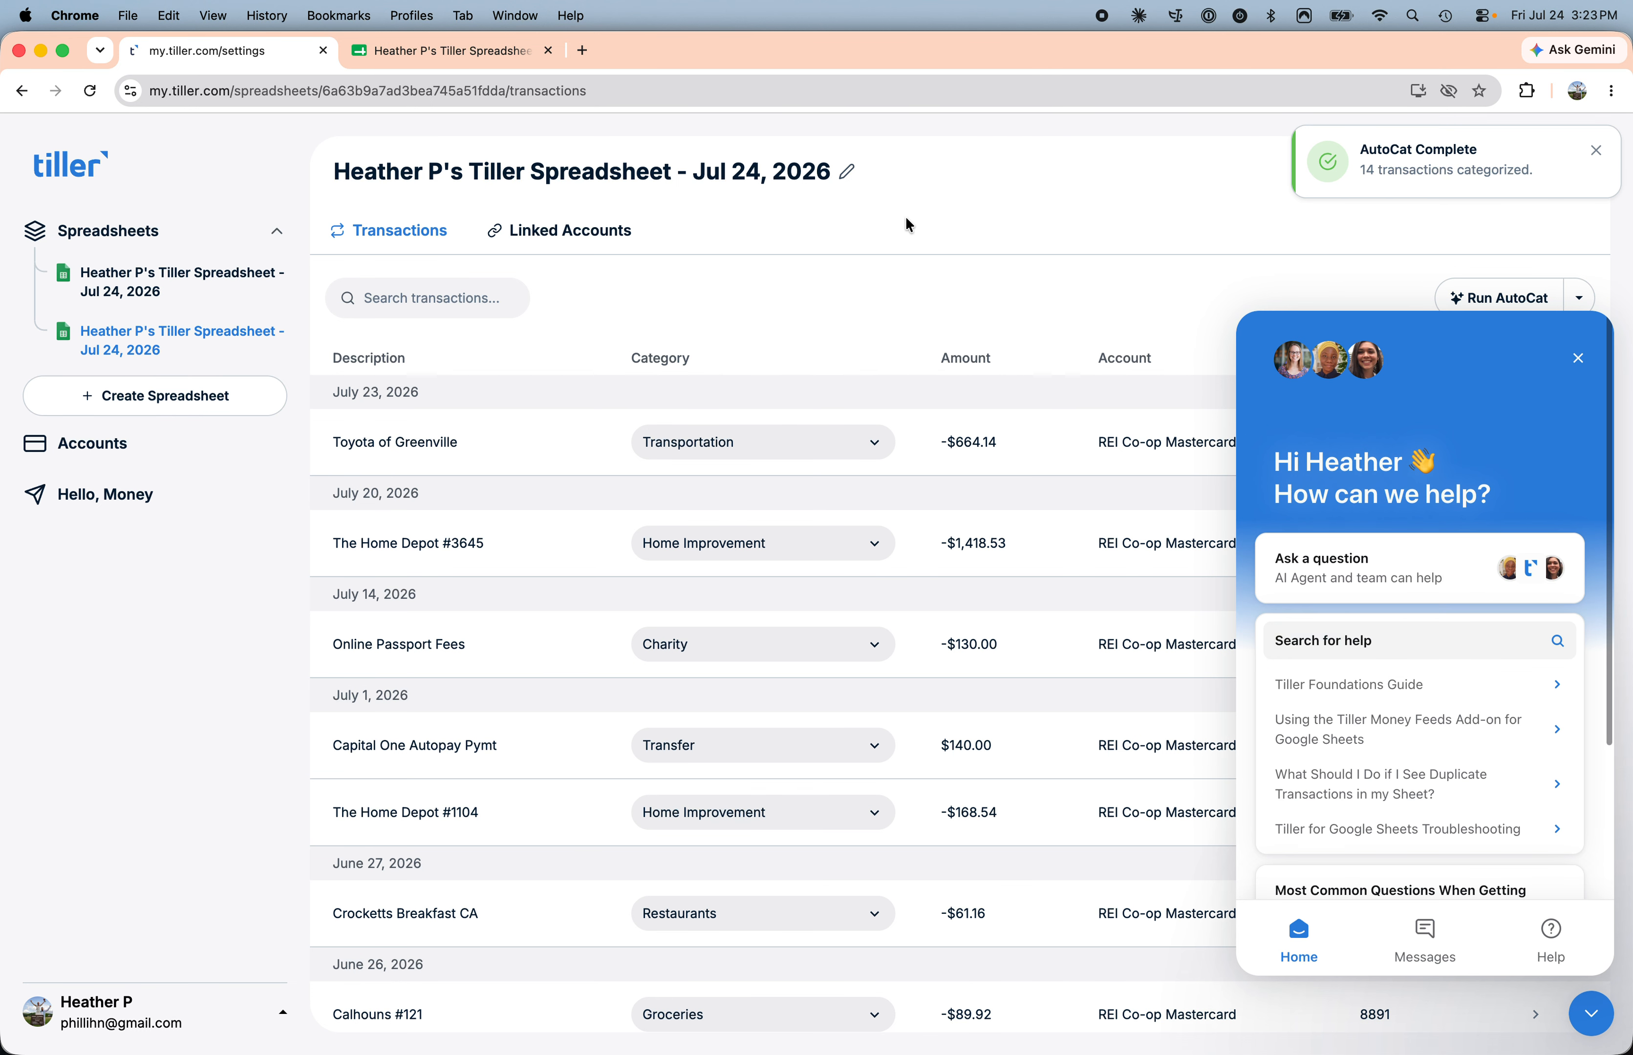